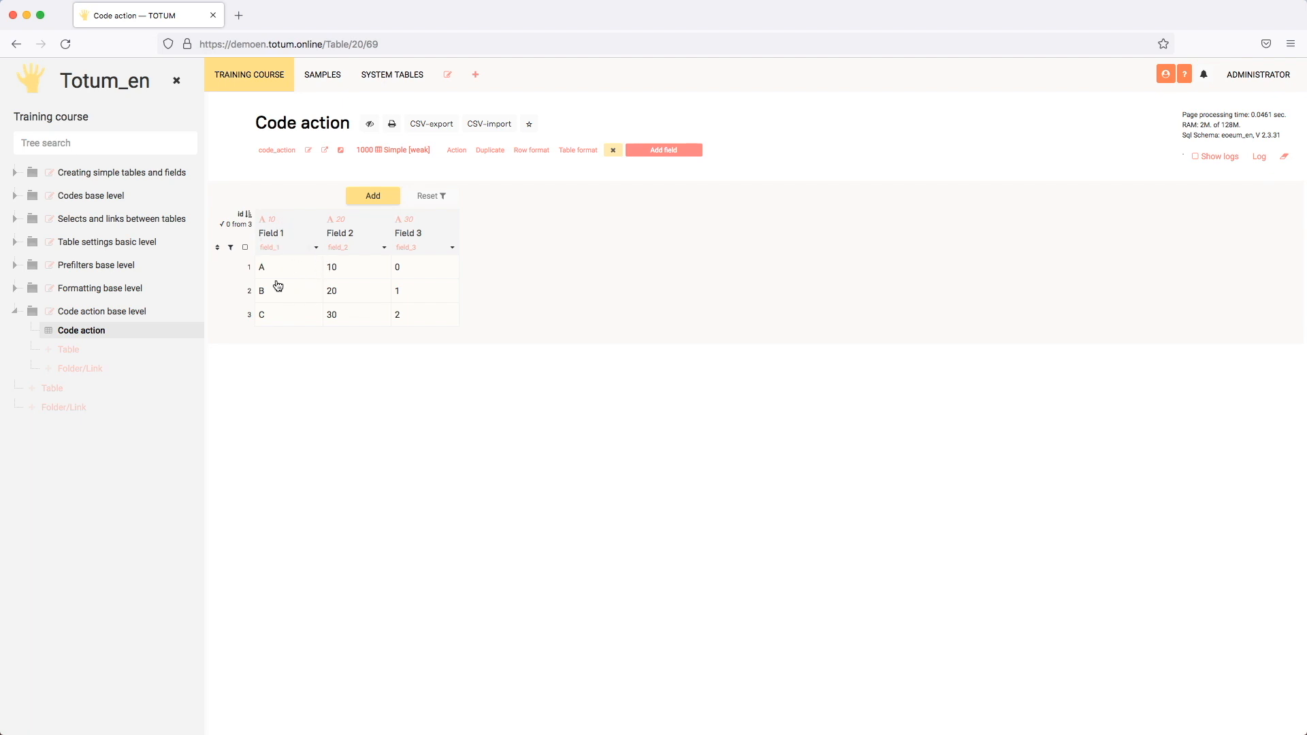
- Enable action code in the settings of Field 1
{"action": "left_click", "coordinate": [314, 248]}
{"action": "scroll", "coordinate": [670, 350], "scroll_direction": "down", "scroll_amount": 3}
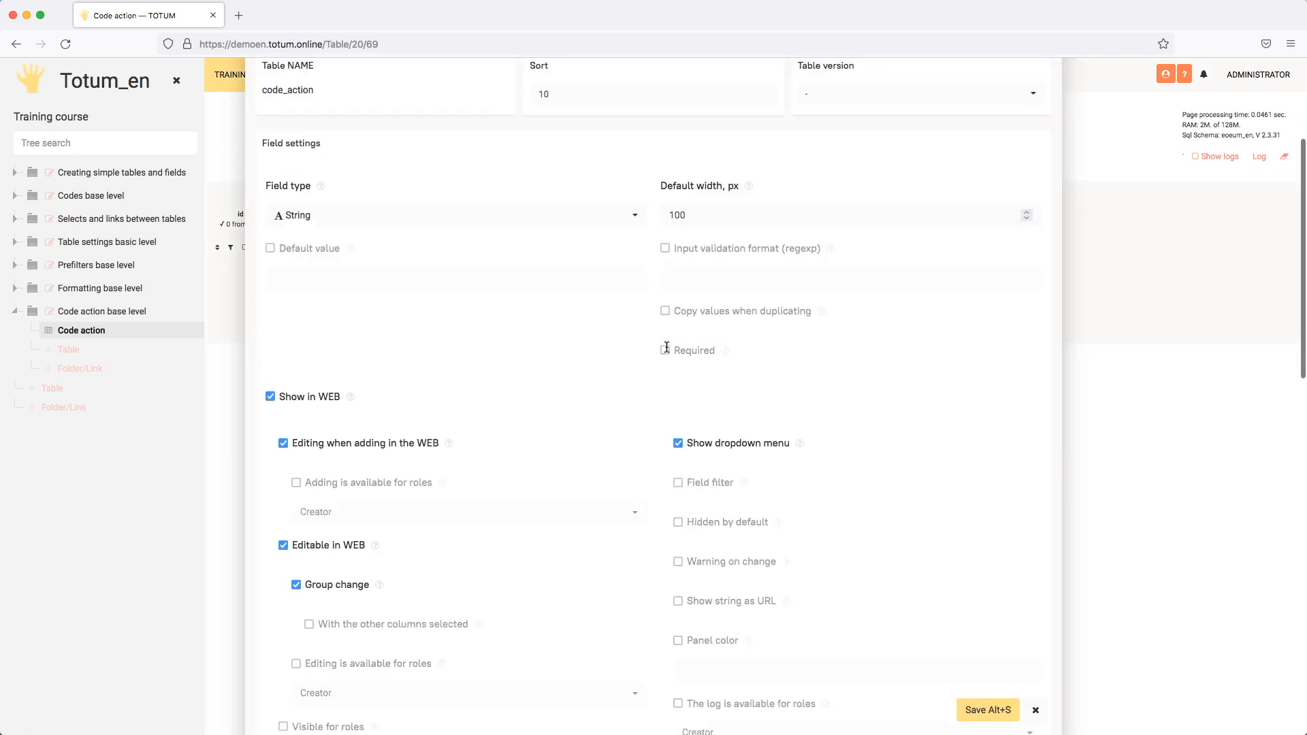
{"action": "scroll", "coordinate": [667, 348], "scroll_direction": "down", "scroll_amount": 15}
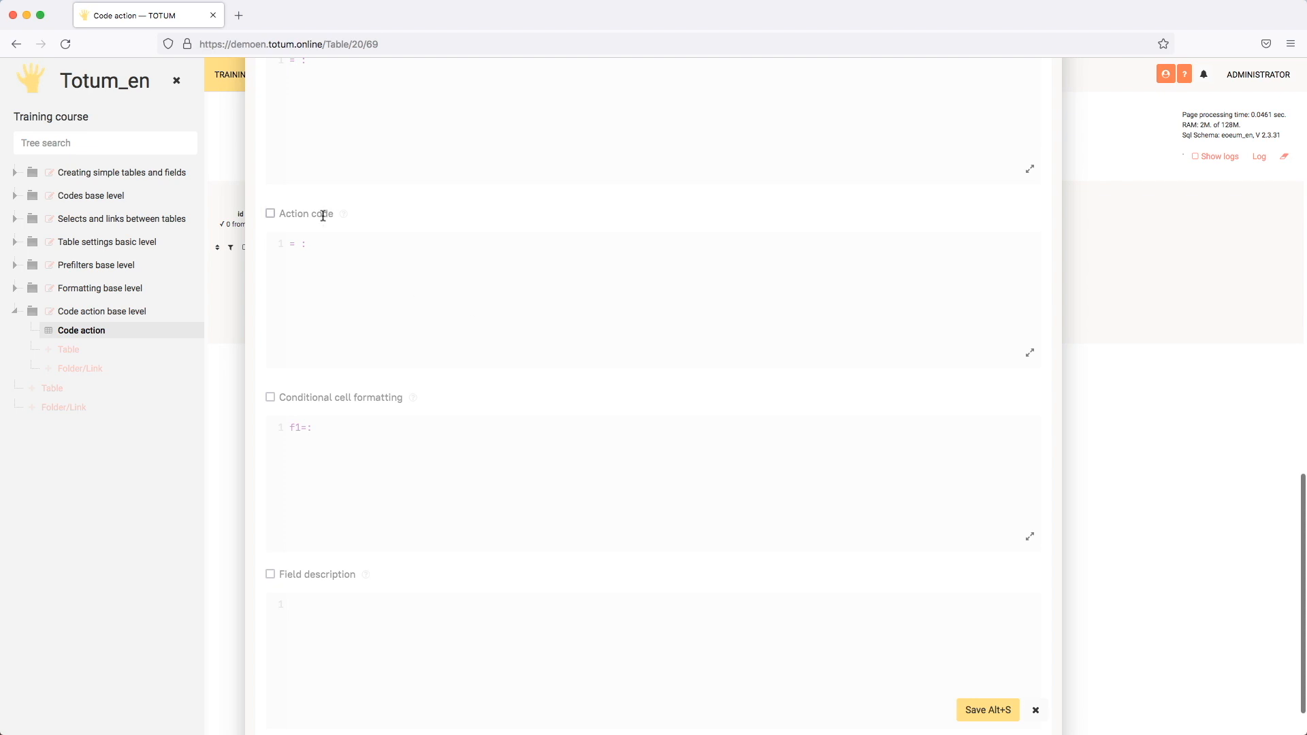
{"action": "left_click", "coordinate": [271, 213]}
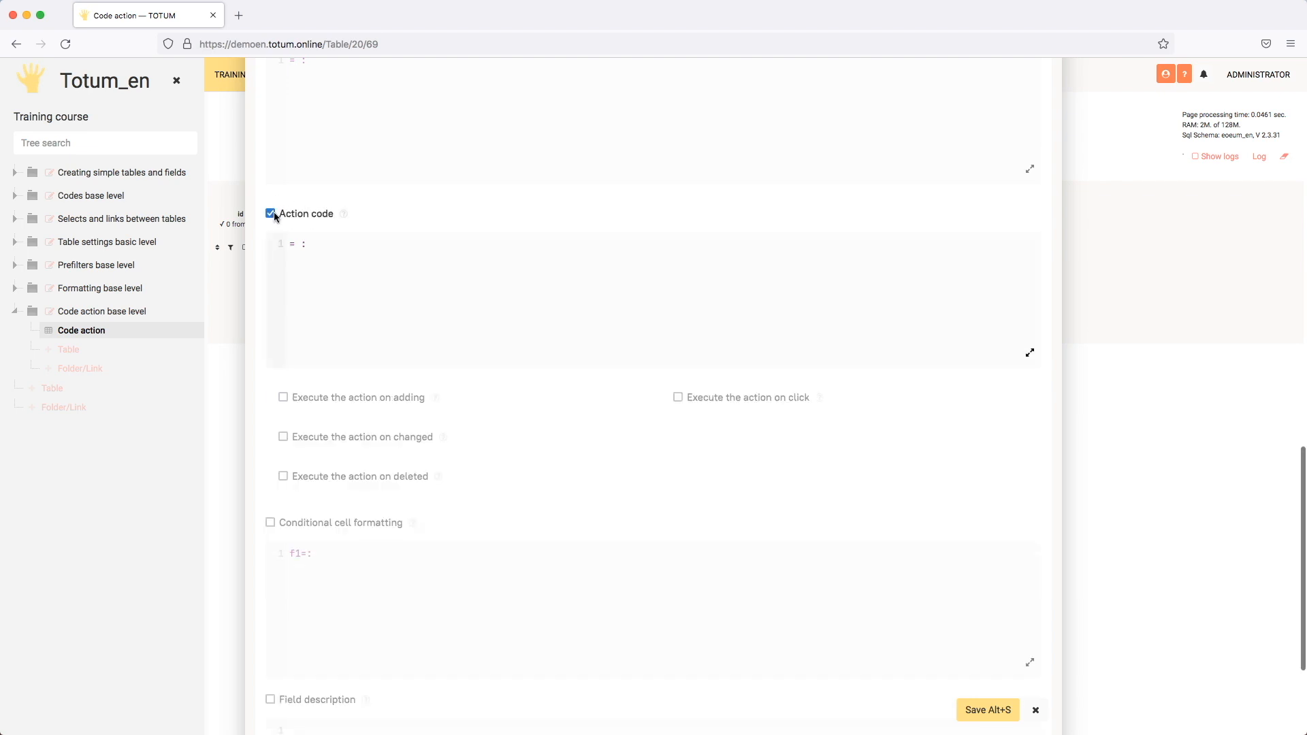
- Insert a set function in Field 1's action code with the table parameter $#ntn
{"action": "left_click", "coordinate": [349, 243]}
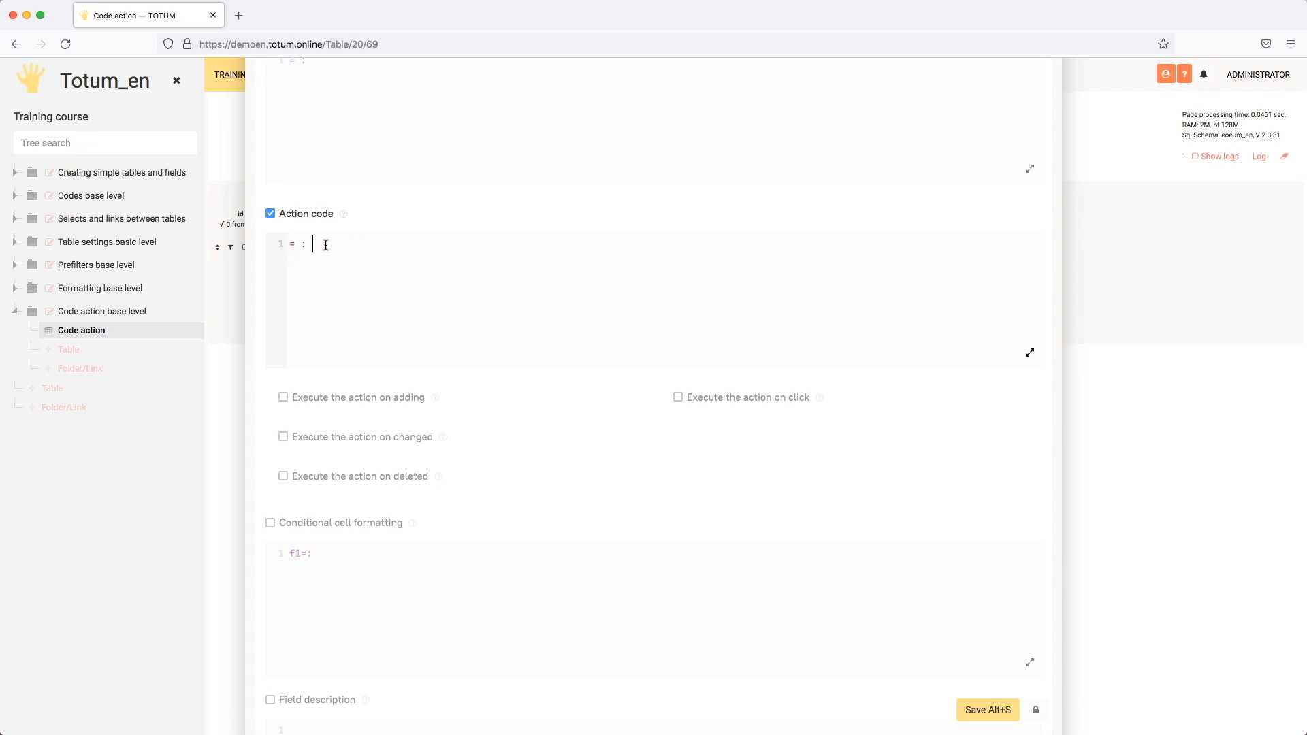
{"action": "type", "text": "se"}
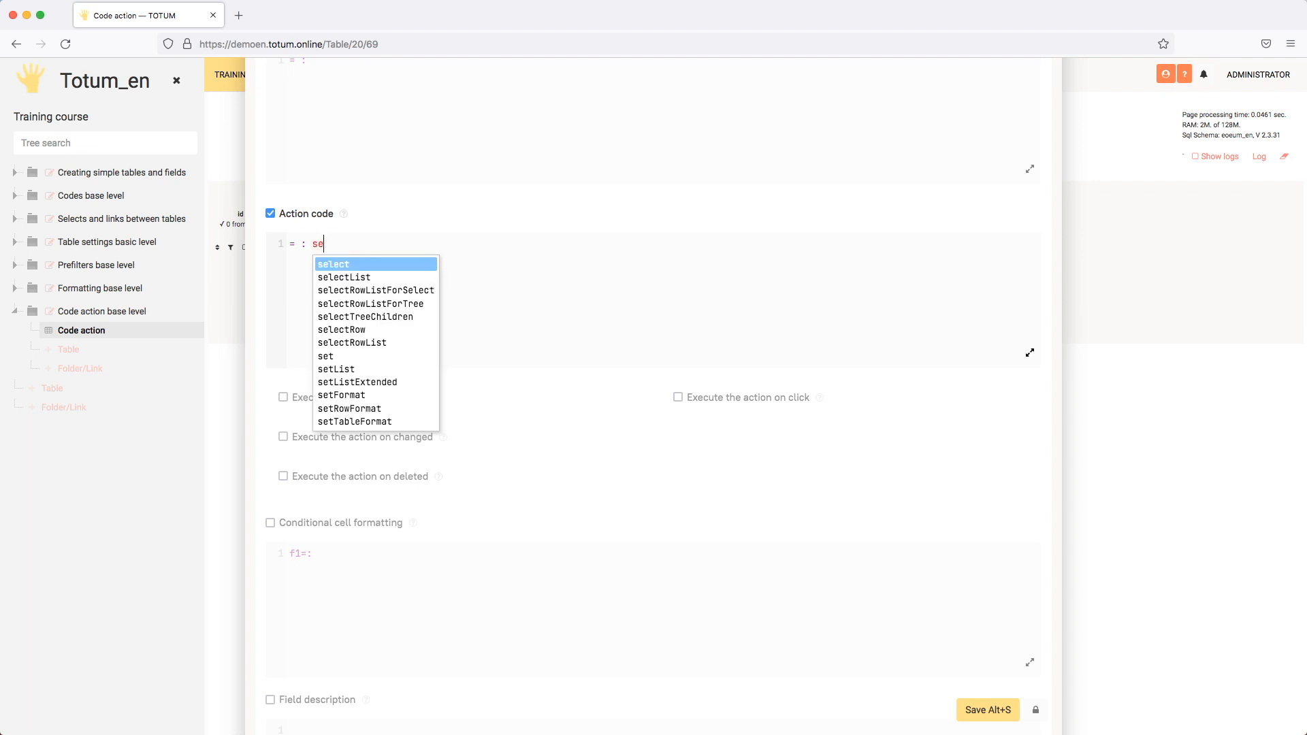
{"action": "type", "text": "t"}
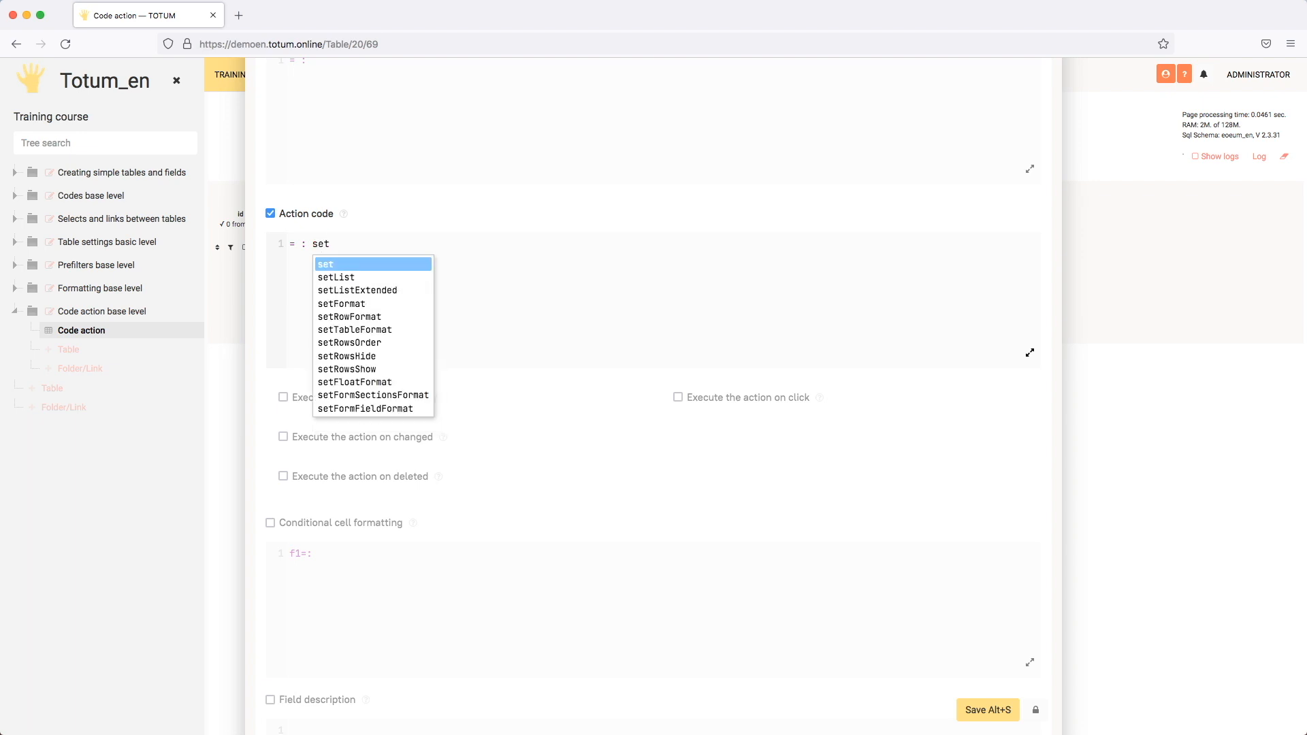
{"action": "key", "text": "Return"}
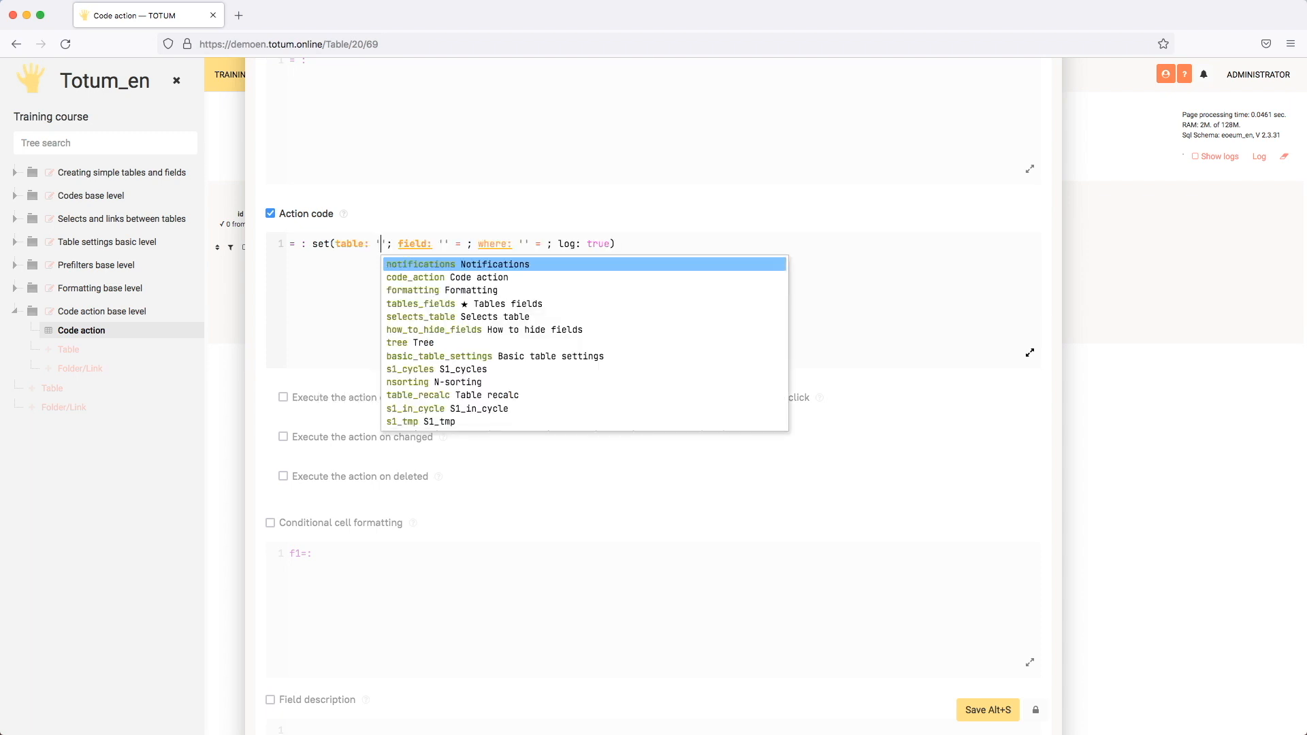
{"action": "key", "text": "BackSpace"}
{"action": "type", "text": "$#"}
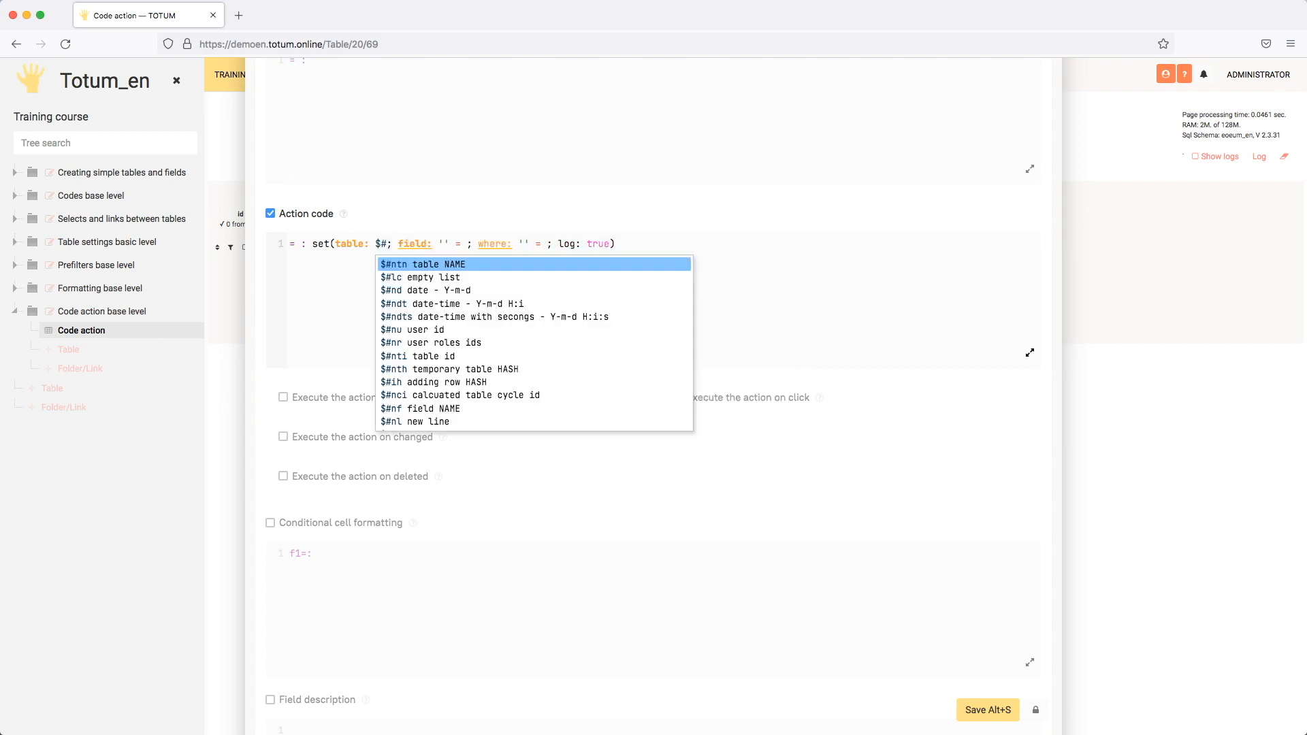
{"action": "type", "text": "ntn"}
{"action": "key", "text": "Return"}
- Make the set function's field parameter assign 100 to 'field_2'
{"action": "key", "text": "Tab"}
{"action": "key", "text": "Left"}
{"action": "key", "text": "Right"}
{"action": "key", "text": "Down"}
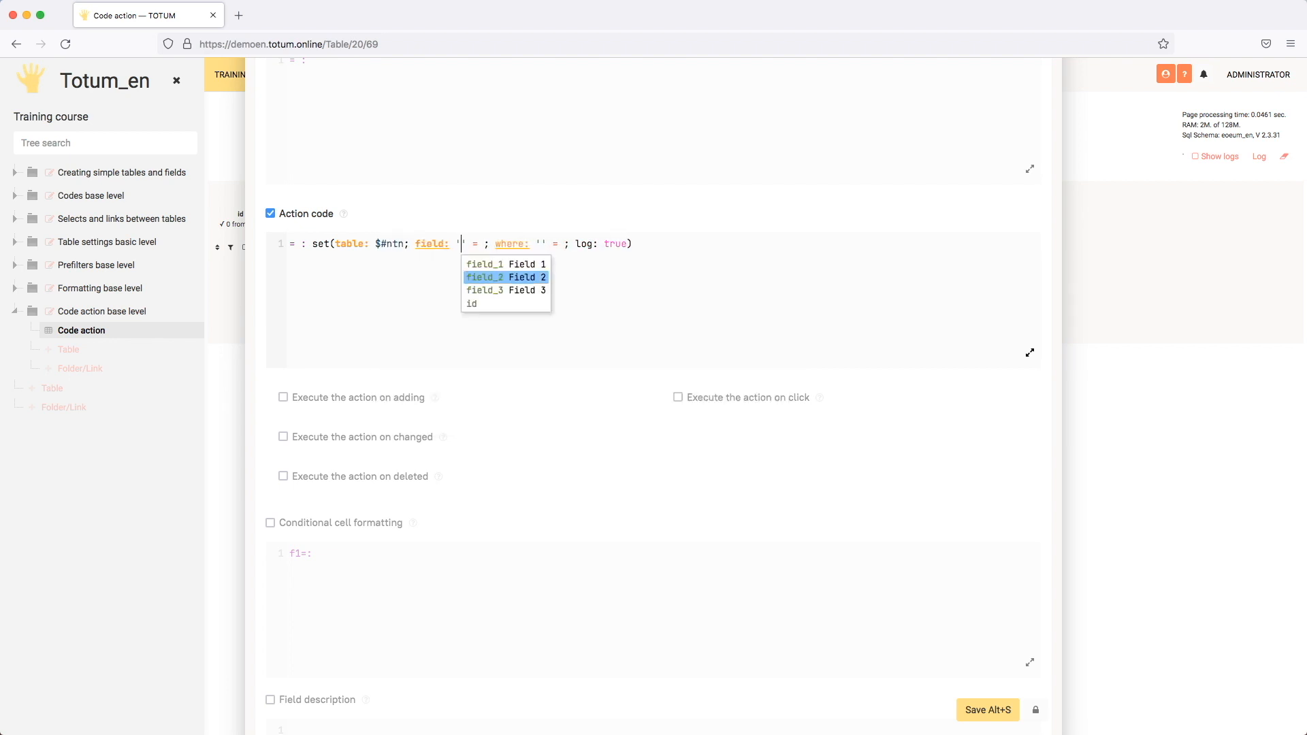
{"action": "key", "text": "Return"}
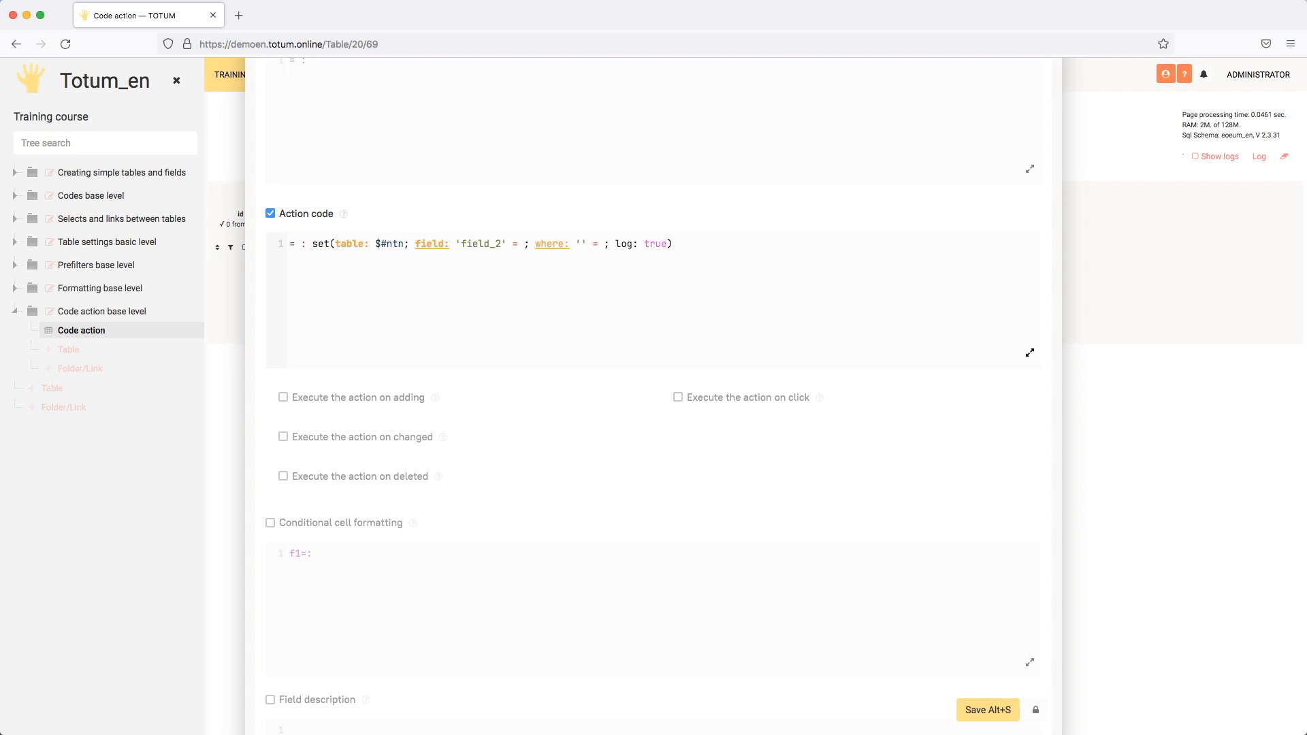
{"action": "type", "text": "100"}
- Fill in the set function's where condition as 'id' = 3
{"action": "key", "text": "Tab"}
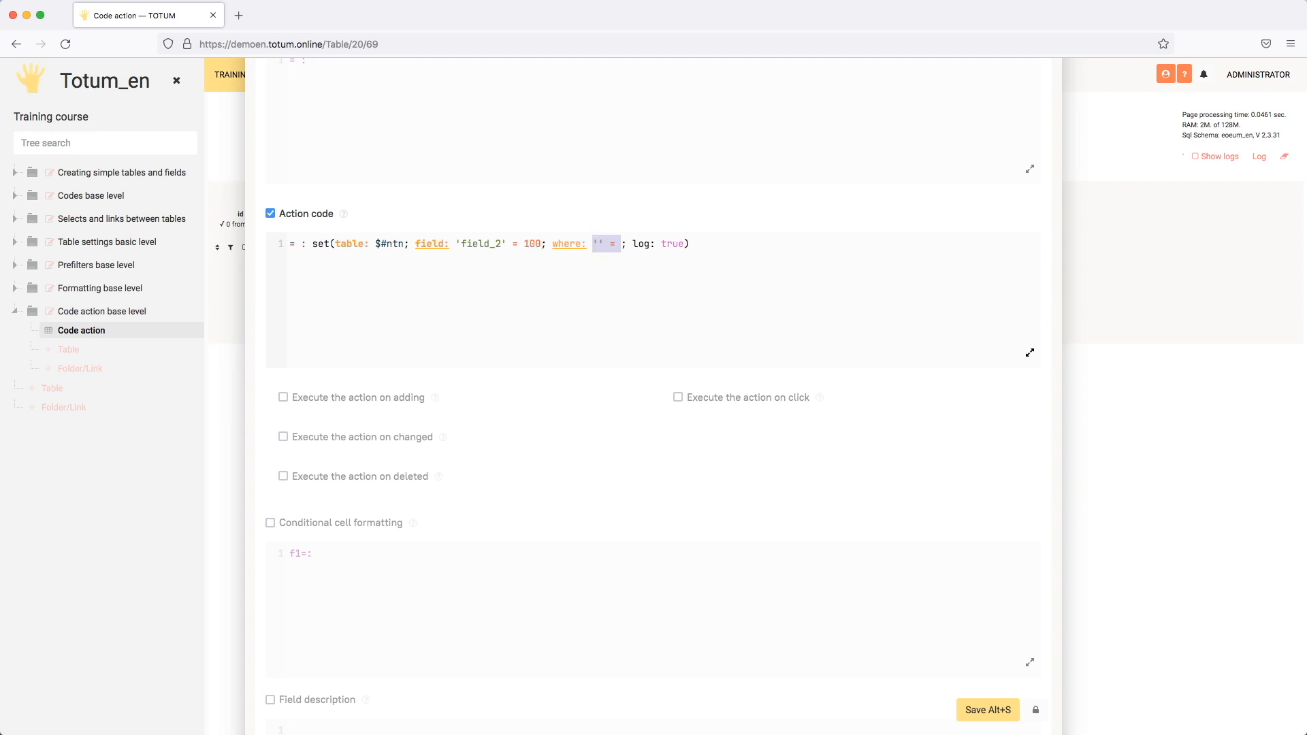
{"action": "key", "text": "Left"}
{"action": "key", "text": "Right"}
{"action": "key", "text": "Down"}
{"action": "key", "text": "Down"}
{"action": "key", "text": "Down"}
{"action": "key", "text": "Return"}
{"action": "type", "text": "3"}
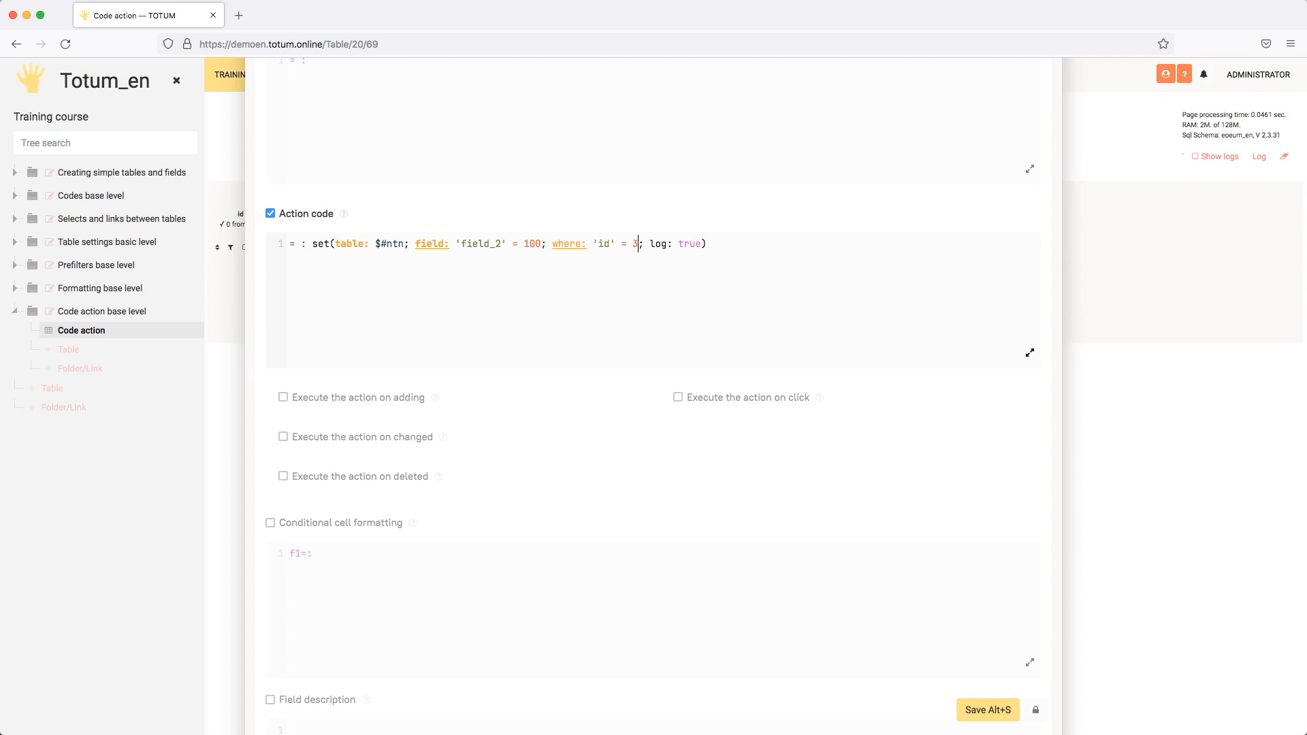
- Replace the where condition's value with #id and save the Field 1 settings
{"action": "key", "text": "BackSpace"}
{"action": "type", "text": "#"}
{"action": "key", "text": "Down"}
{"action": "key", "text": "Down"}
{"action": "key", "text": "Down"}
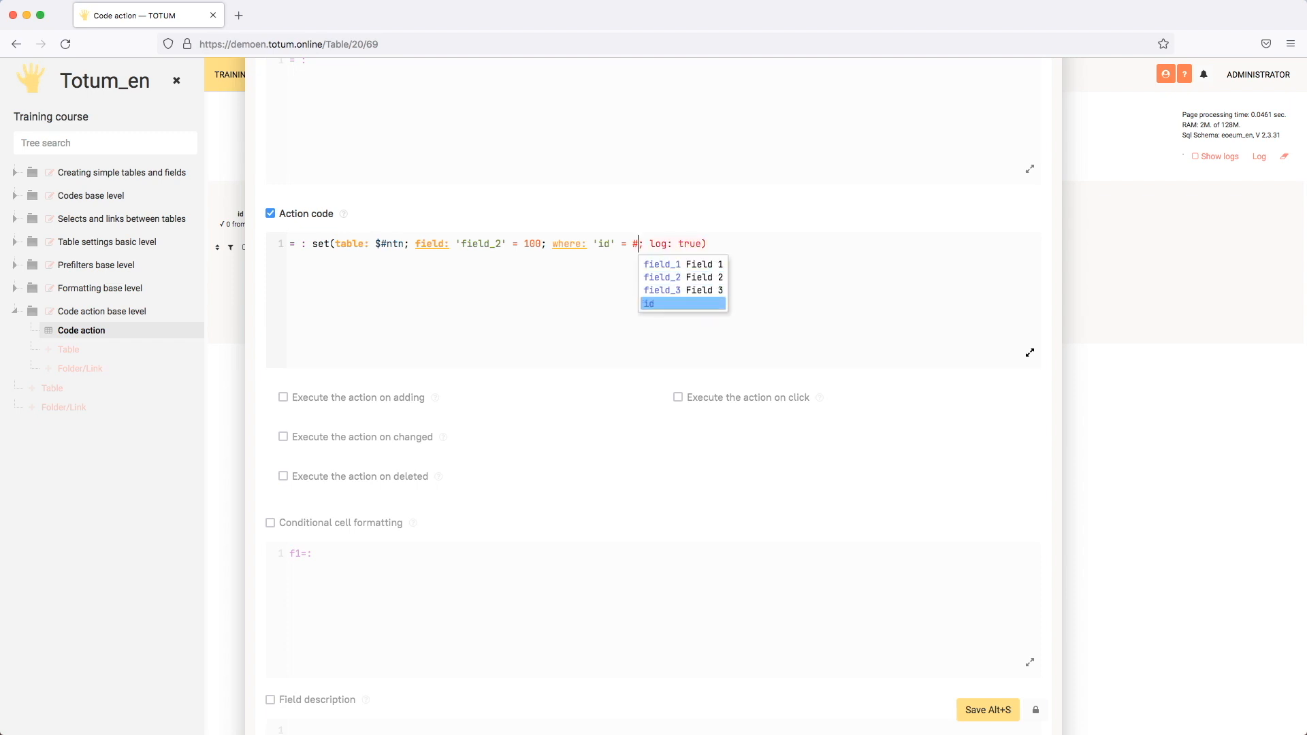
{"action": "key", "text": "Return"}
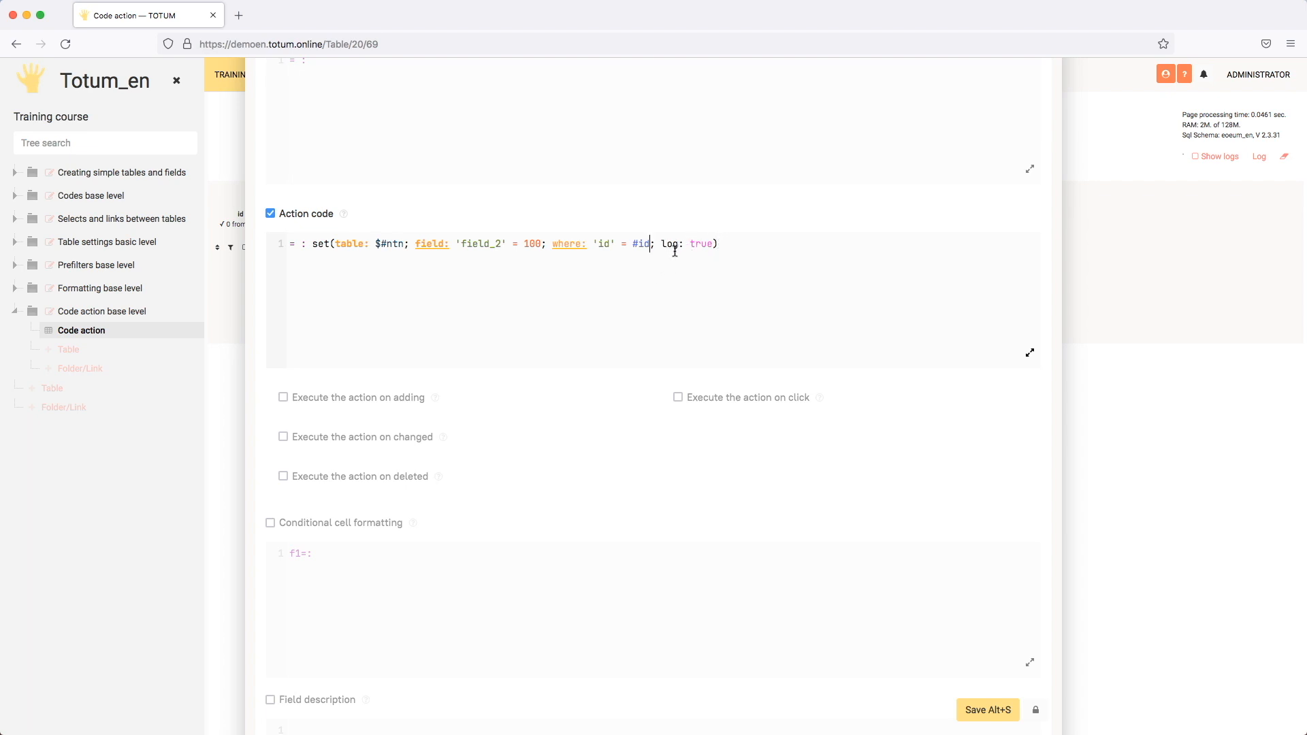
{"action": "left_click", "coordinate": [978, 704]}
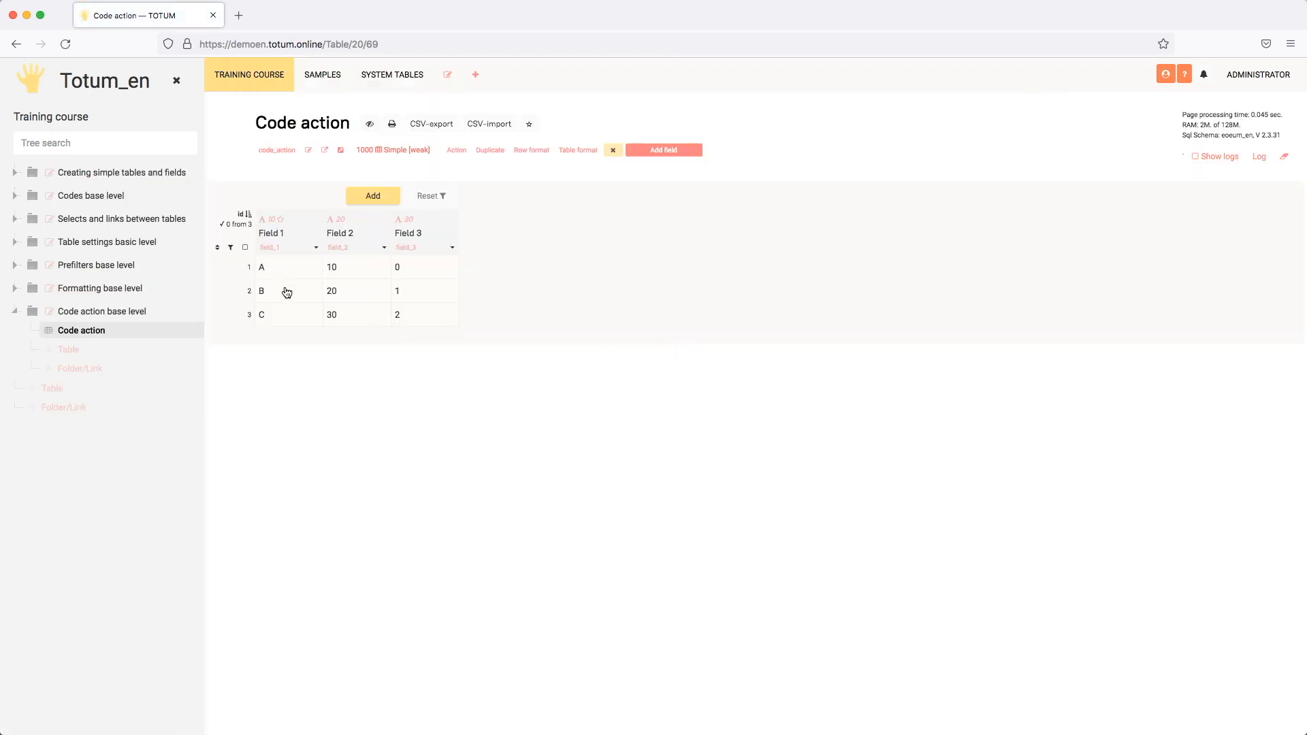
- Change the Field 1 value in row 2 to D to test the action code
{"action": "double_click", "coordinate": [289, 292]}
{"action": "type", "text": "D"}
{"action": "left_click", "coordinate": [280, 322]}
- Set Field 1's action code to execute on changed and save the field settings
{"action": "left_click", "coordinate": [317, 254]}
{"action": "scroll", "coordinate": [545, 373], "scroll_direction": "down", "scroll_amount": 10}
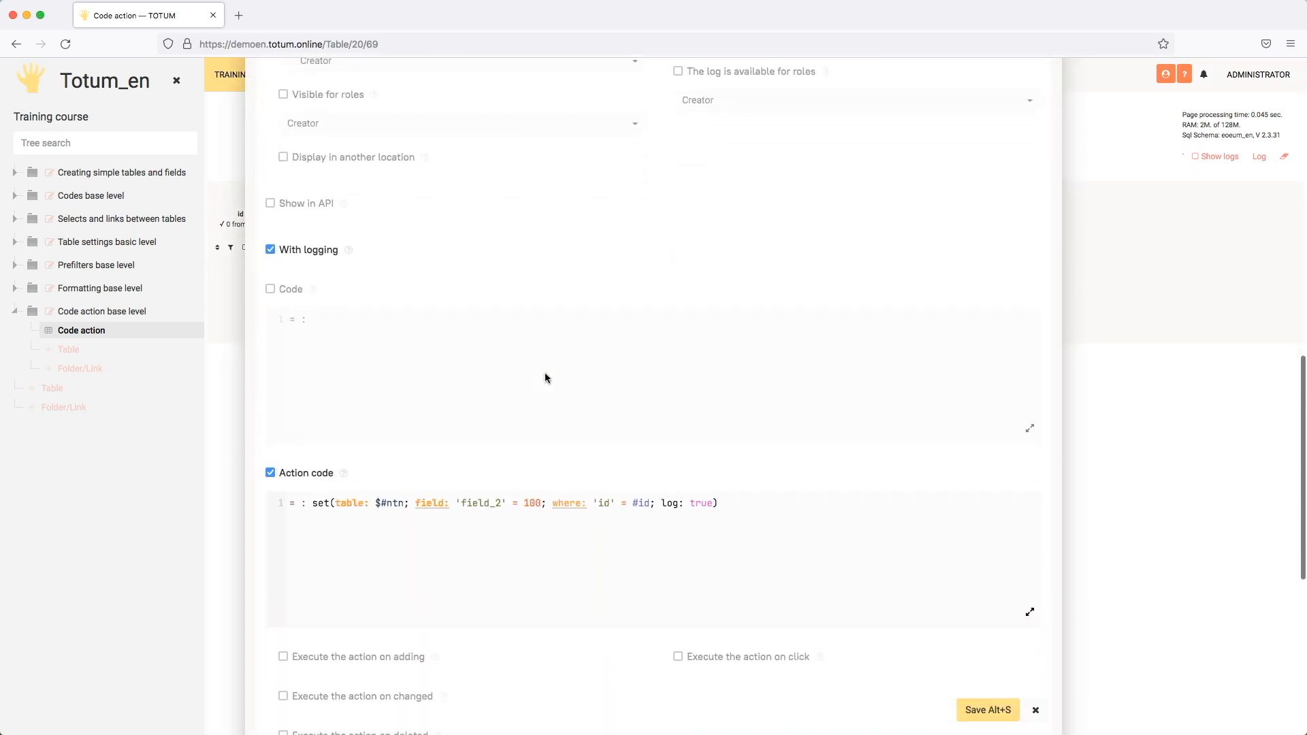
{"action": "scroll", "coordinate": [545, 374], "scroll_direction": "down", "scroll_amount": 4}
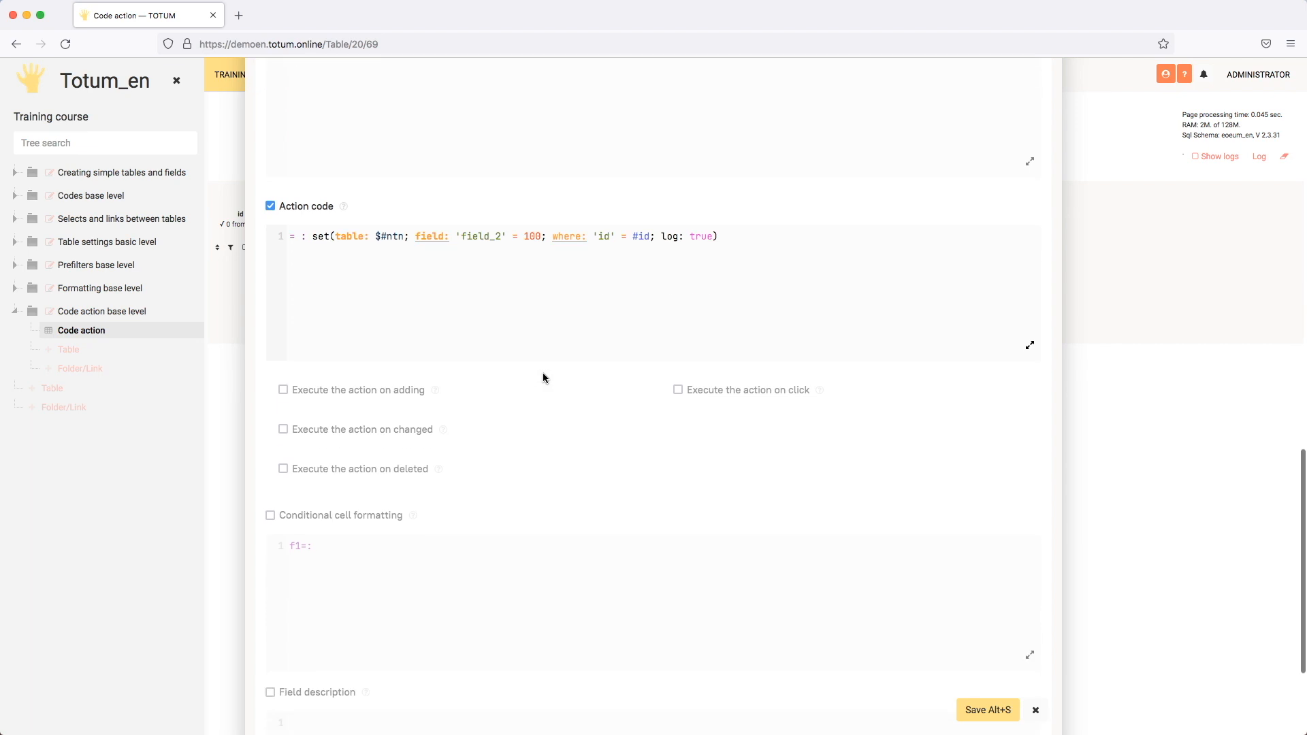
{"action": "left_click", "coordinate": [335, 430]}
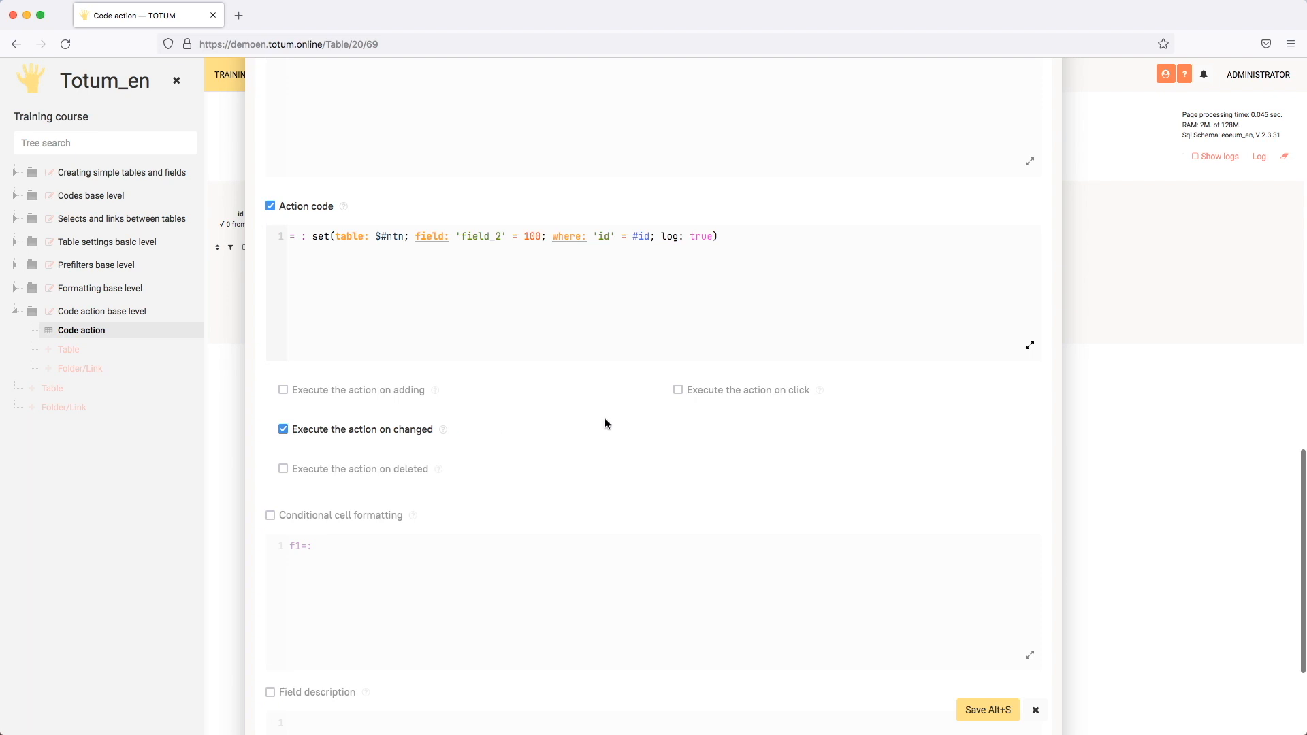
{"action": "left_click", "coordinate": [985, 707]}
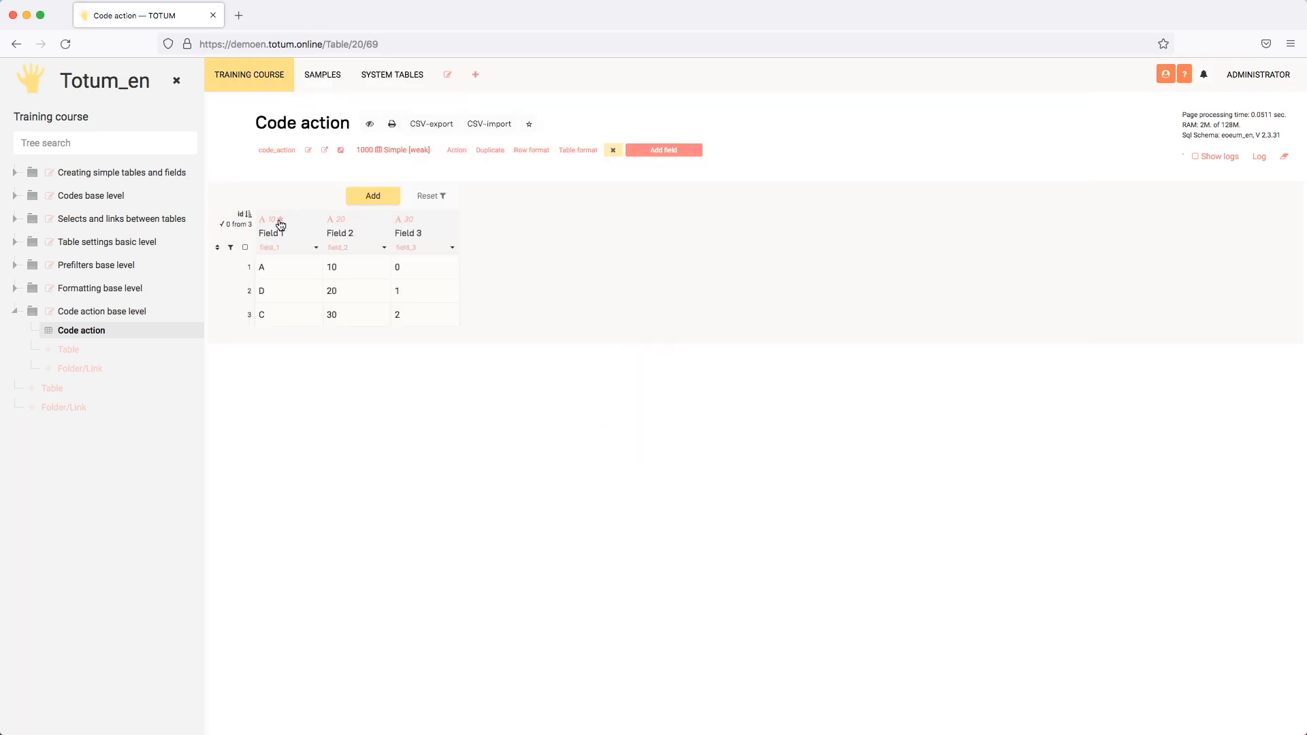
- Change the Field 1 value in row 2 to S to test the action code
{"action": "double_click", "coordinate": [284, 290]}
{"action": "type", "text": "S"}
{"action": "key", "text": "Return"}
{"action": "left_click", "coordinate": [278, 295]}
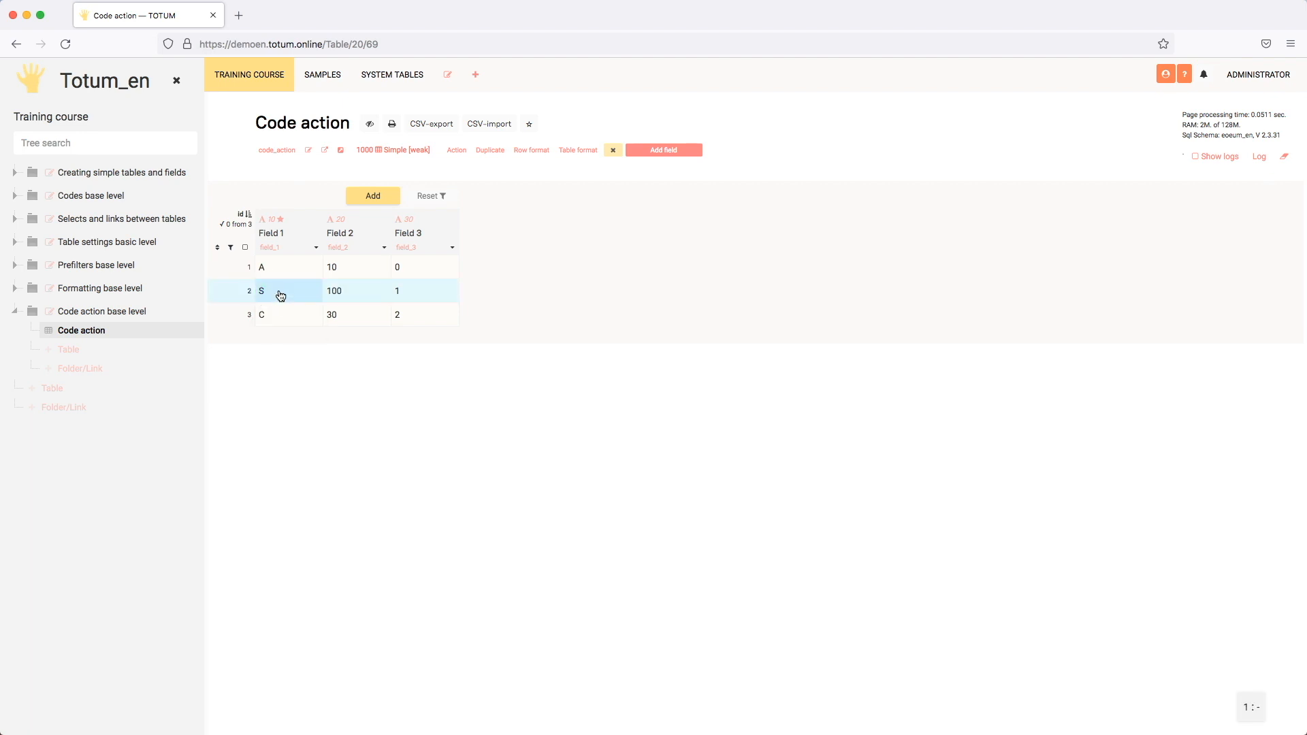
- Examine the log of manual changes for Field 2 in row 2, checking the latest change entry, and close it
{"action": "left_click", "coordinate": [351, 294]}
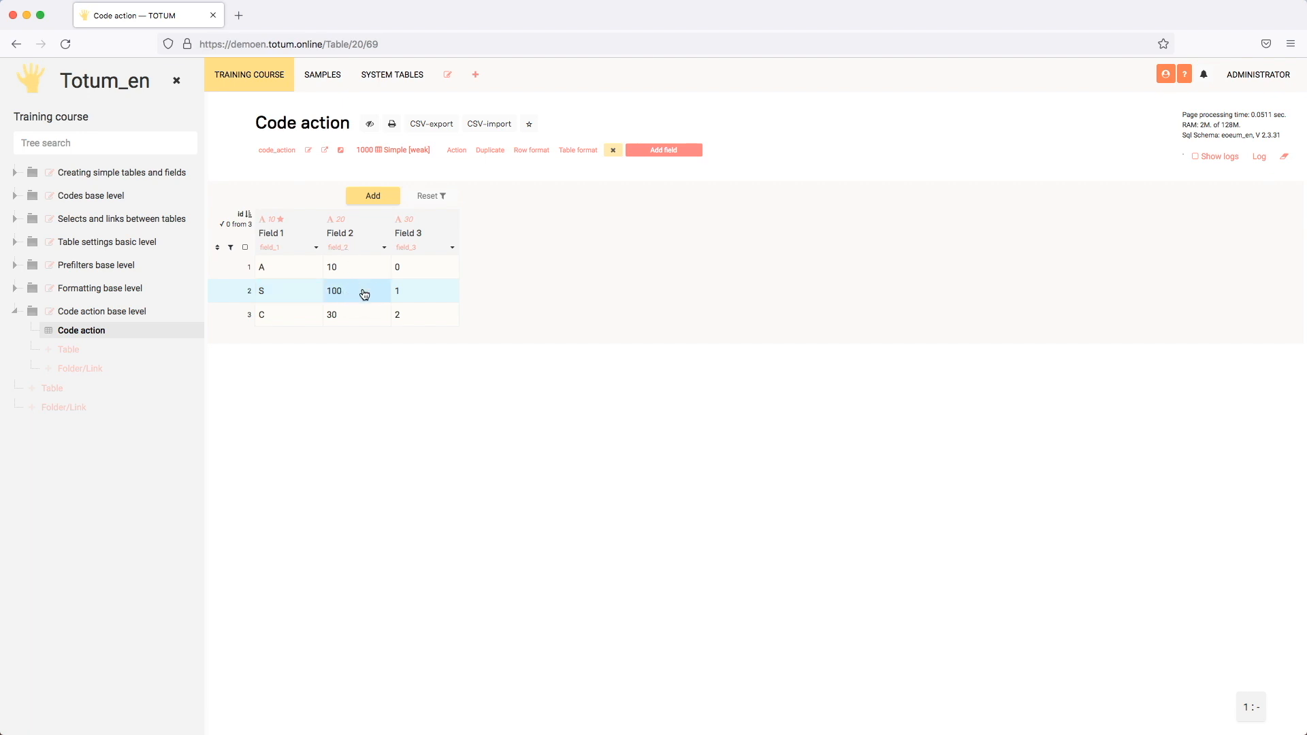
{"action": "left_click", "coordinate": [360, 294]}
{"action": "left_click", "coordinate": [480, 373]}
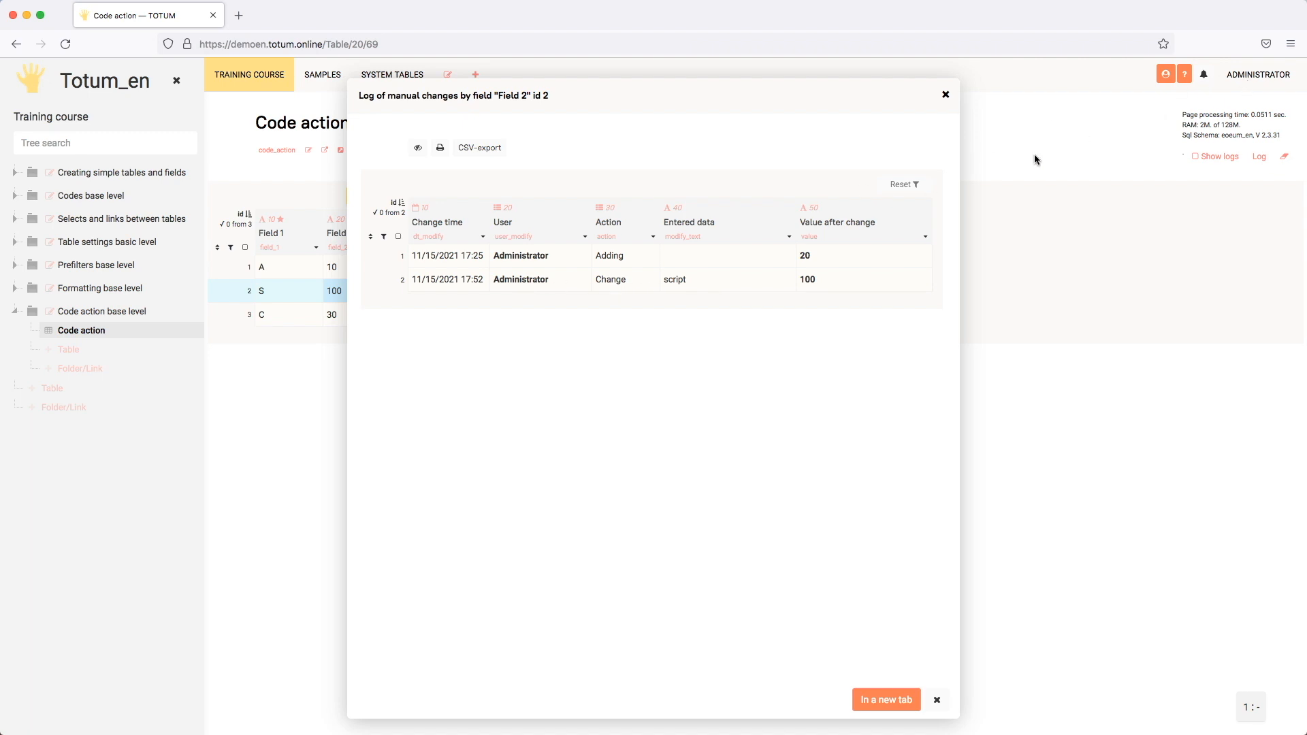
{"action": "left_click", "coordinate": [623, 283]}
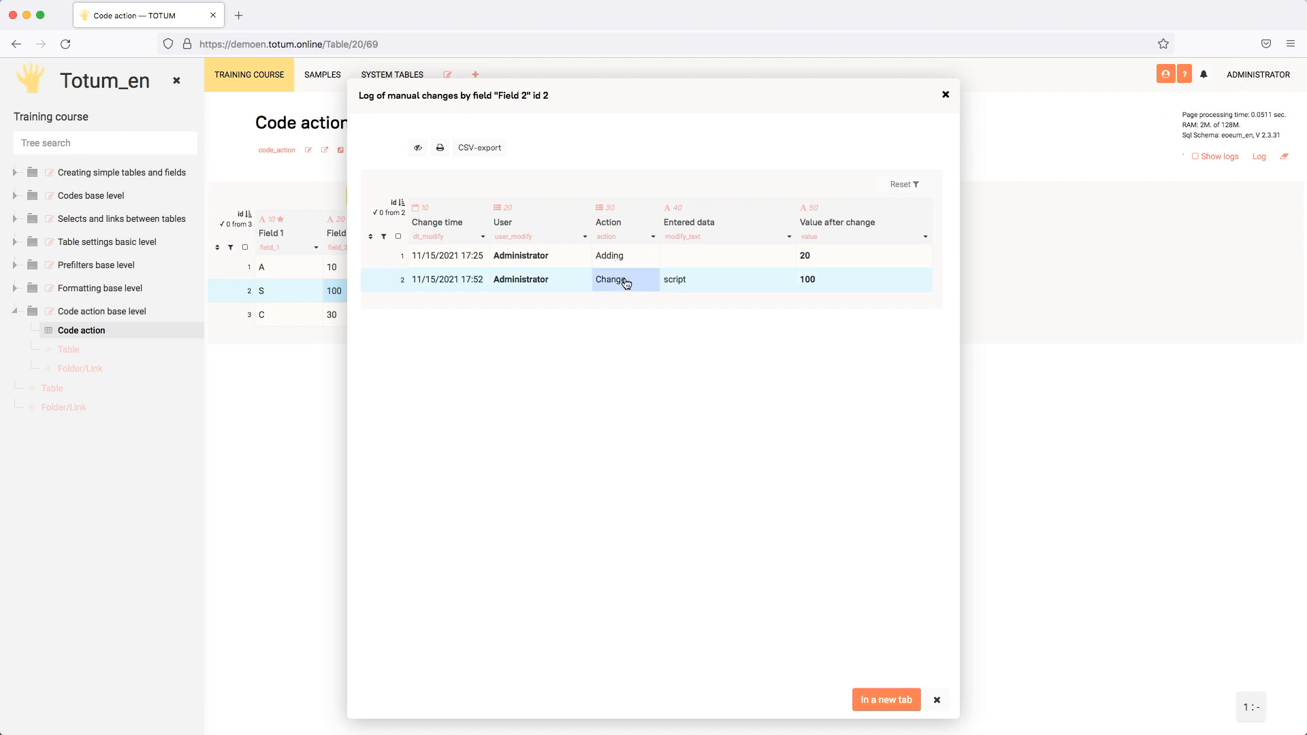
{"action": "left_click", "coordinate": [701, 288]}
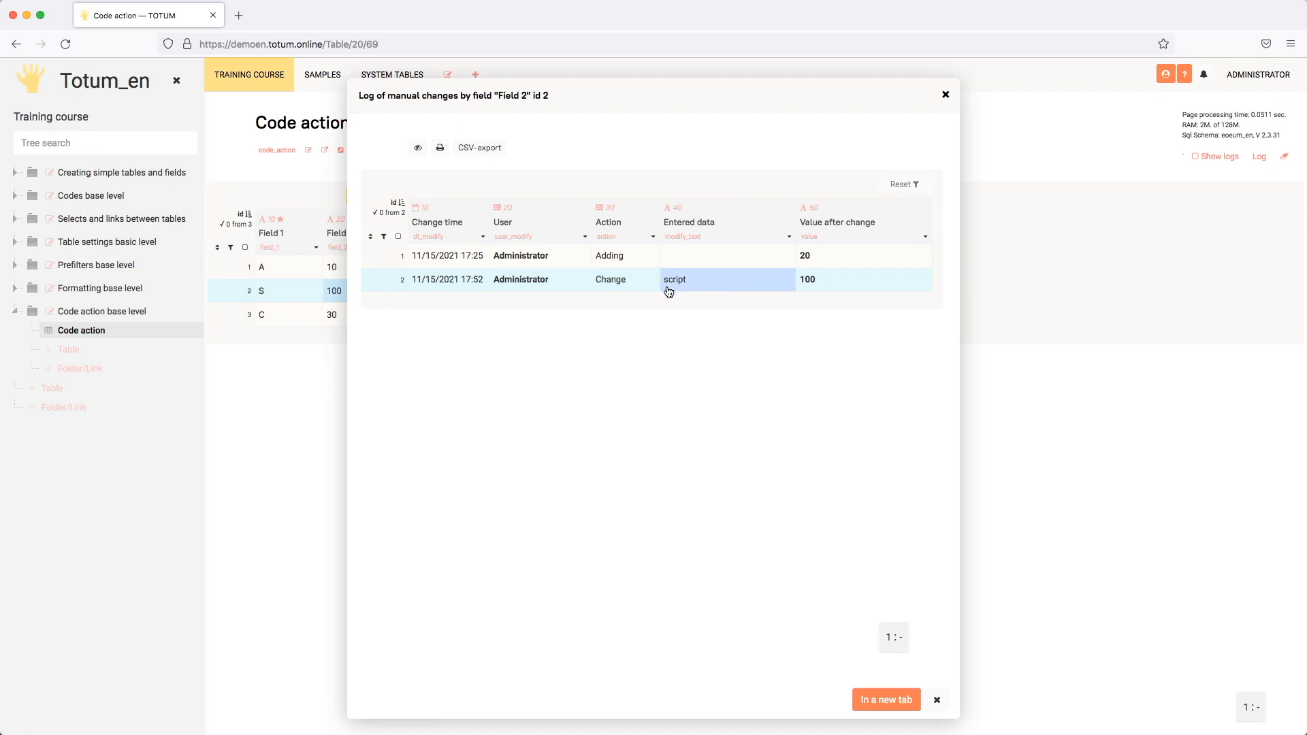
{"action": "left_click", "coordinate": [826, 284]}
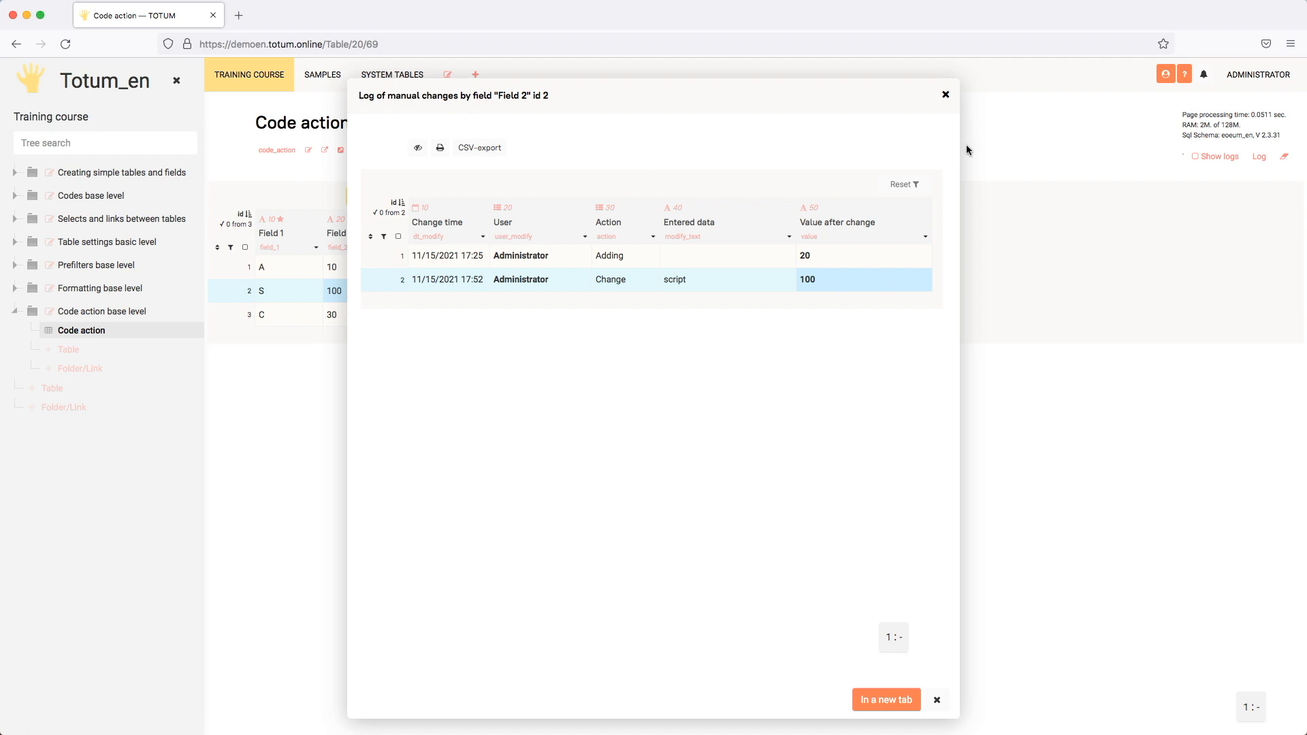
{"action": "left_click", "coordinate": [945, 95]}
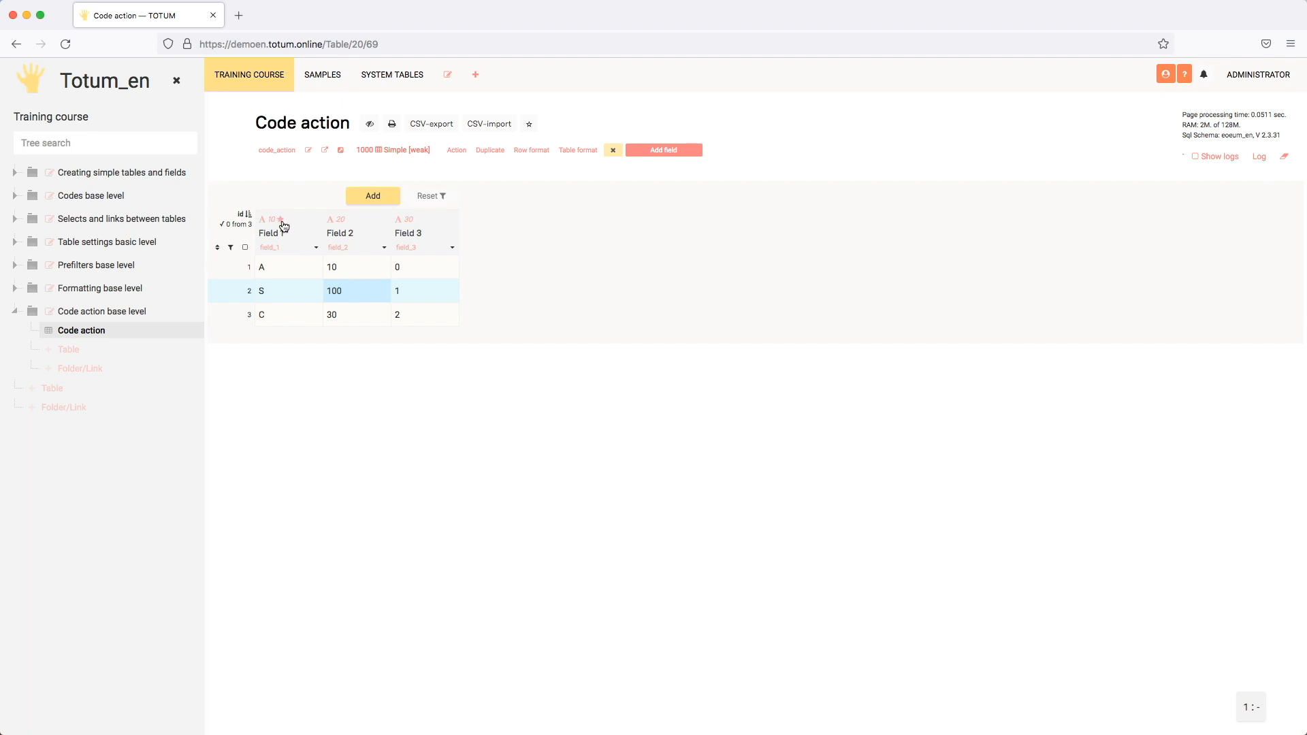
- Enable action code for Field 2 and have it execute on changed
{"action": "left_click", "coordinate": [358, 272]}
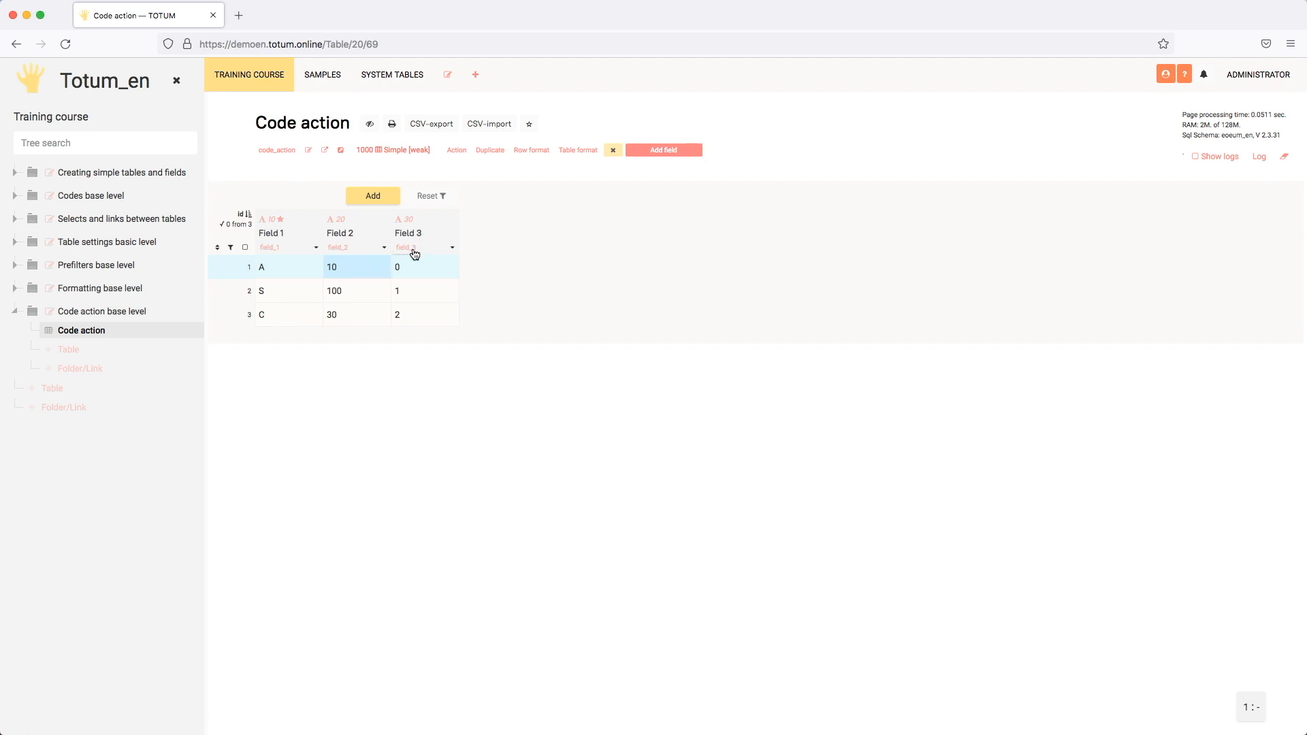
{"action": "left_click", "coordinate": [385, 249]}
{"action": "scroll", "coordinate": [541, 342], "scroll_direction": "down", "scroll_amount": 10}
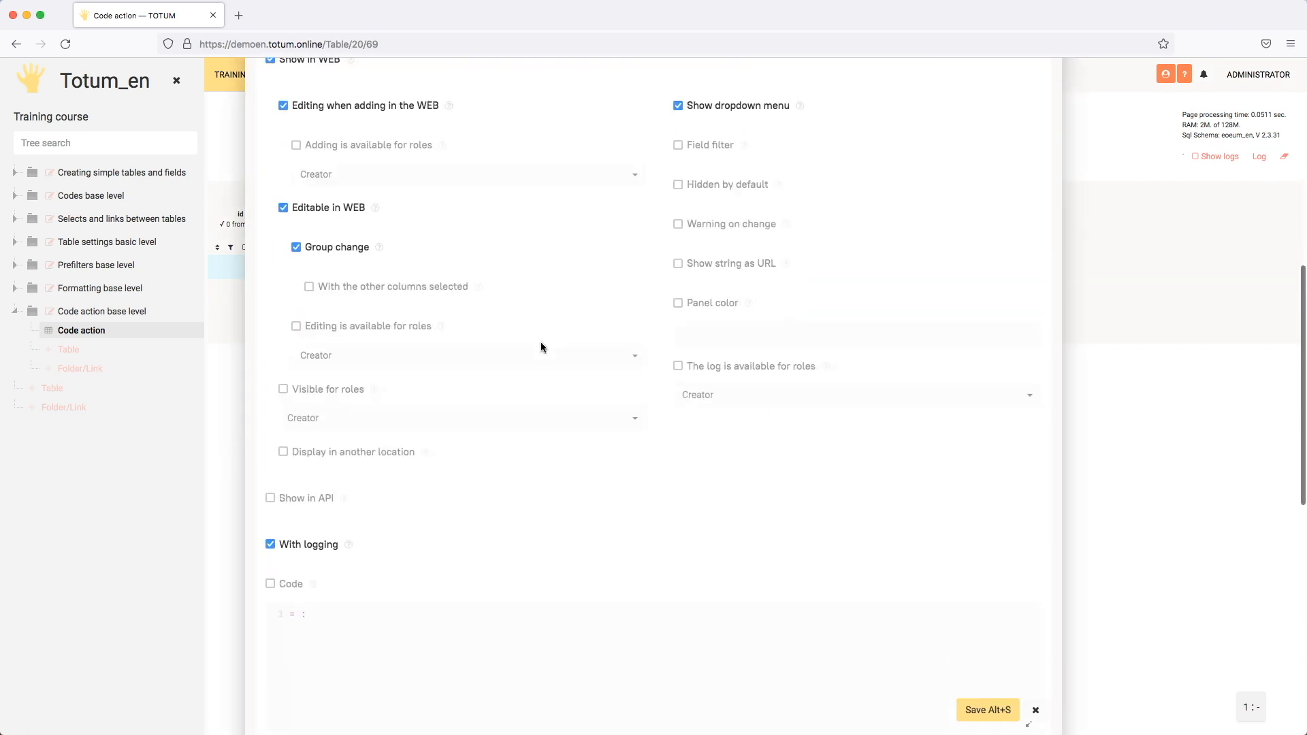
{"action": "scroll", "coordinate": [542, 347], "scroll_direction": "down", "scroll_amount": 3}
{"action": "left_click", "coordinate": [286, 246]}
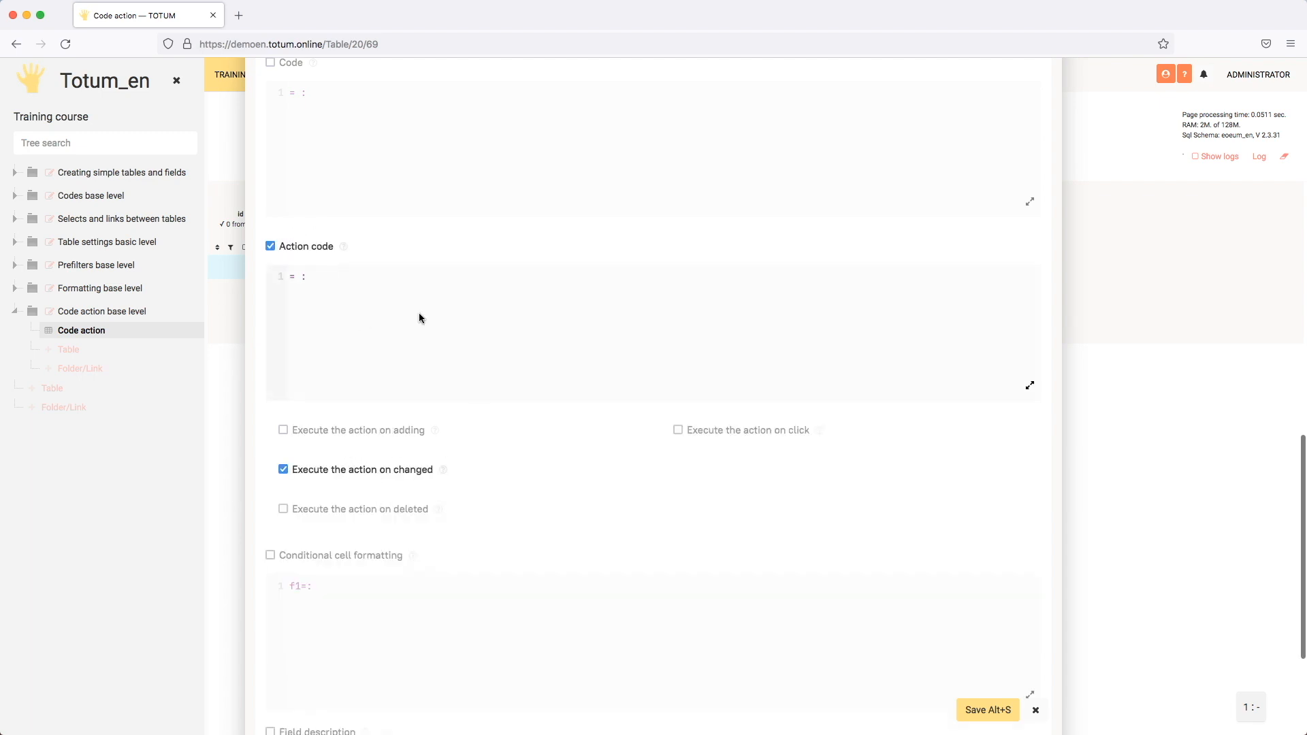
- Insert a set function in Field 2's action code with the table parameter $#ntn
{"action": "left_click", "coordinate": [356, 270]}
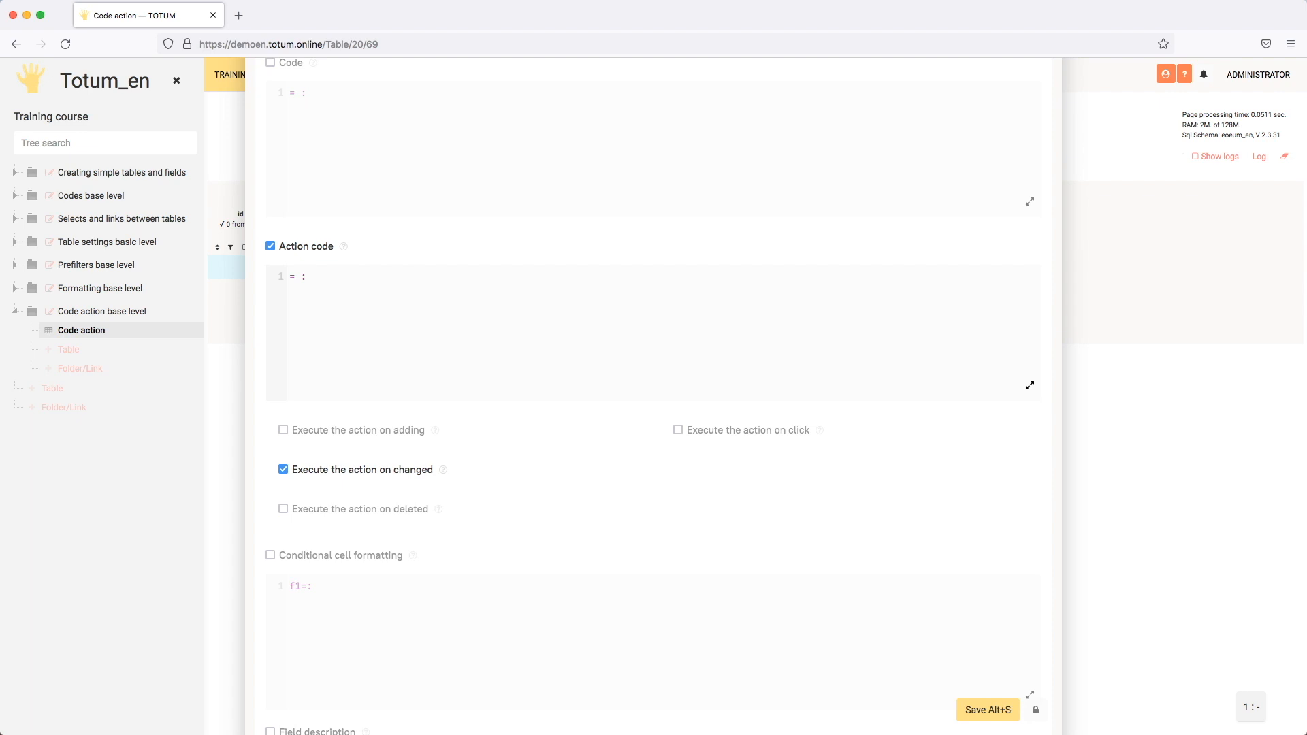
{"action": "type", "text": "set"}
{"action": "key", "text": "Return"}
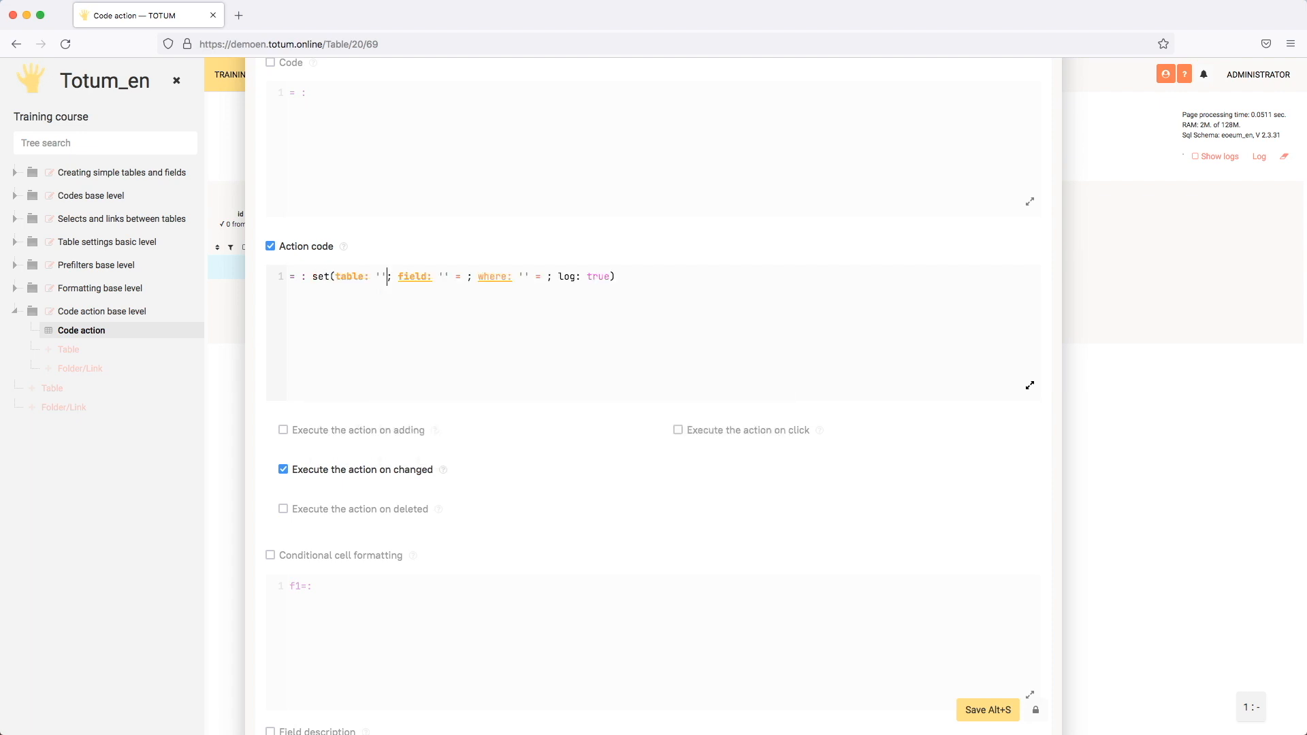
{"action": "type", "text": "$#ntn"}
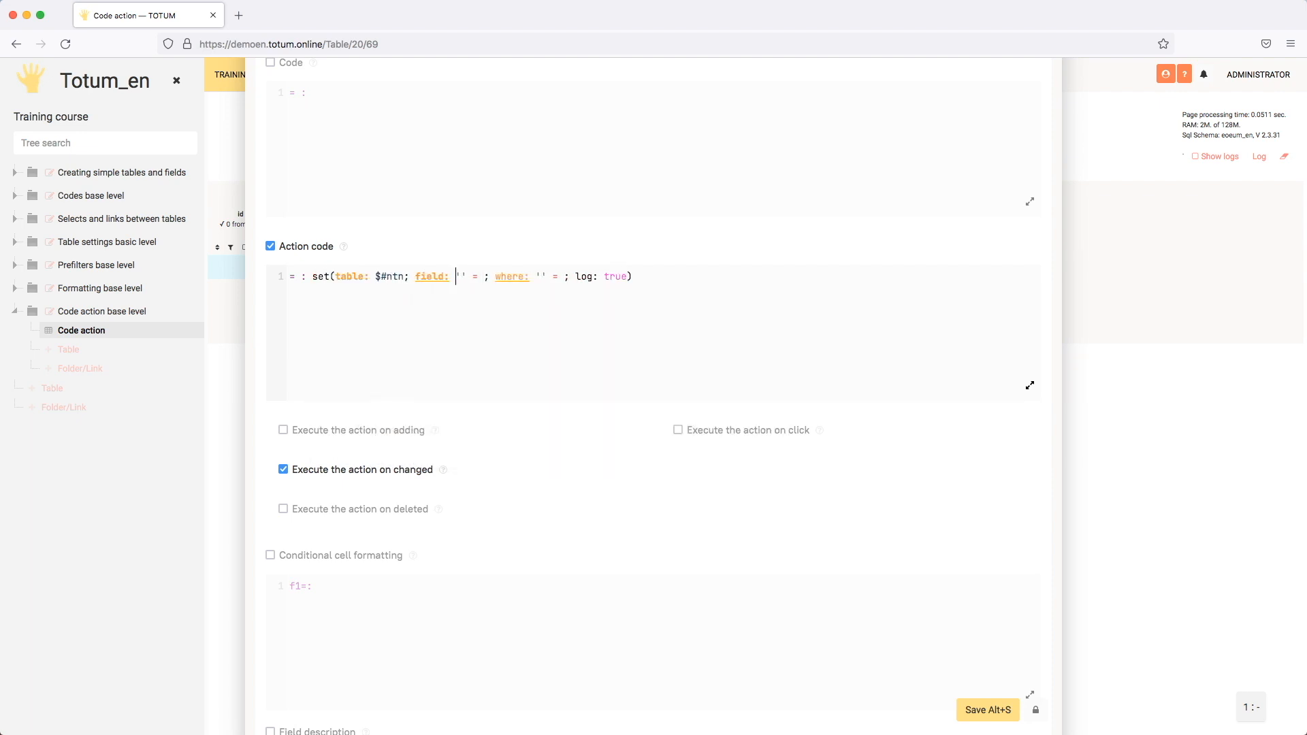
- Make the field parameter in Field 2's set function assign "A" to 'field_3'
{"action": "key", "text": "Right"}
{"action": "key", "text": "Down"}
{"action": "key", "text": "Down"}
{"action": "key", "text": "Up"}
{"action": "key", "text": "Return"}
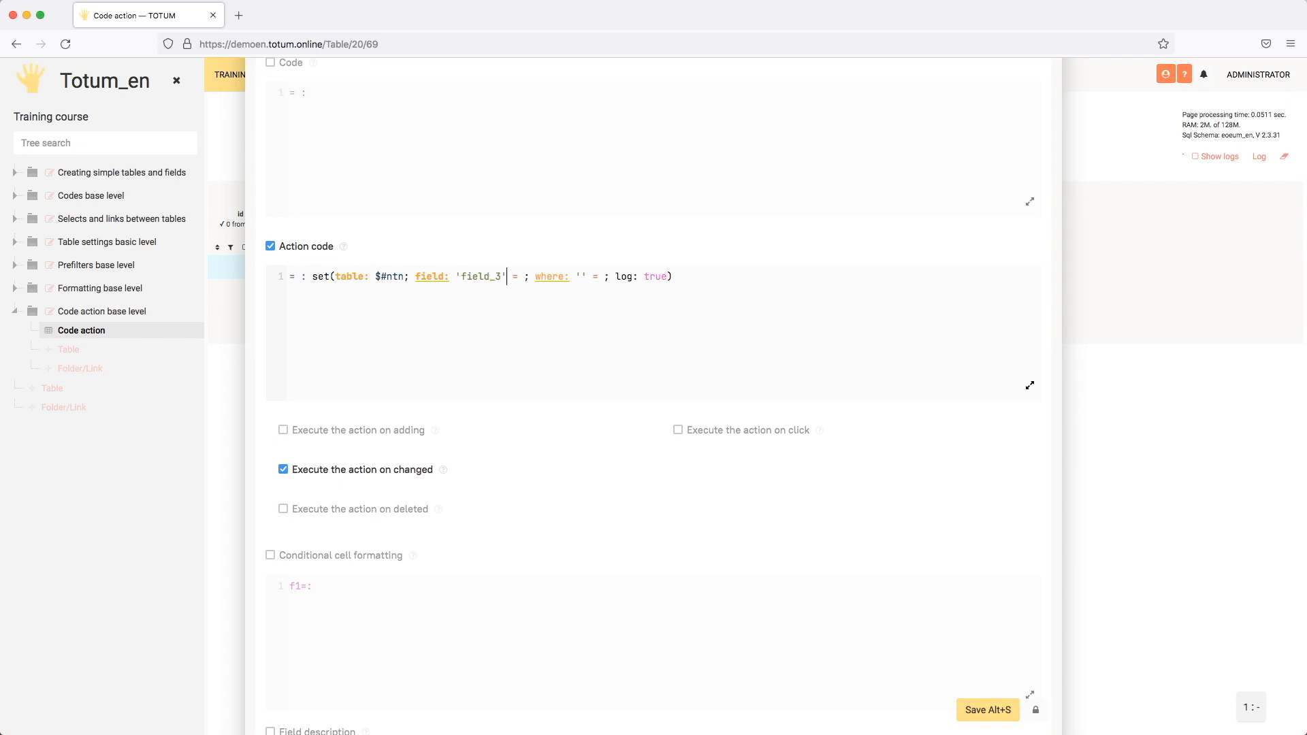
{"action": "type", "text": "\"A"}
- Make the where parameter of Field 2's set function match 'id' with #id
{"action": "key", "text": "Tab"}
{"action": "key", "text": "Down"}
{"action": "key", "text": "Down"}
{"action": "key", "text": "Down"}
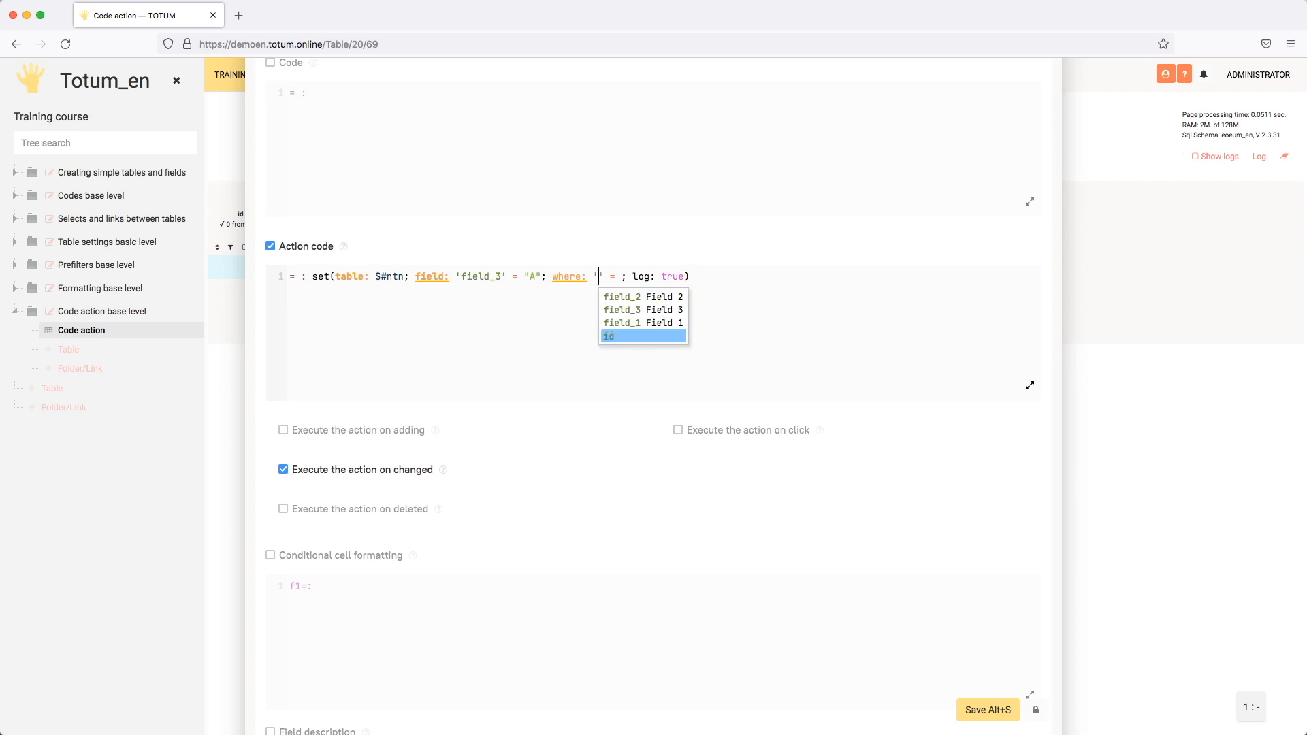
{"action": "key", "text": "Return"}
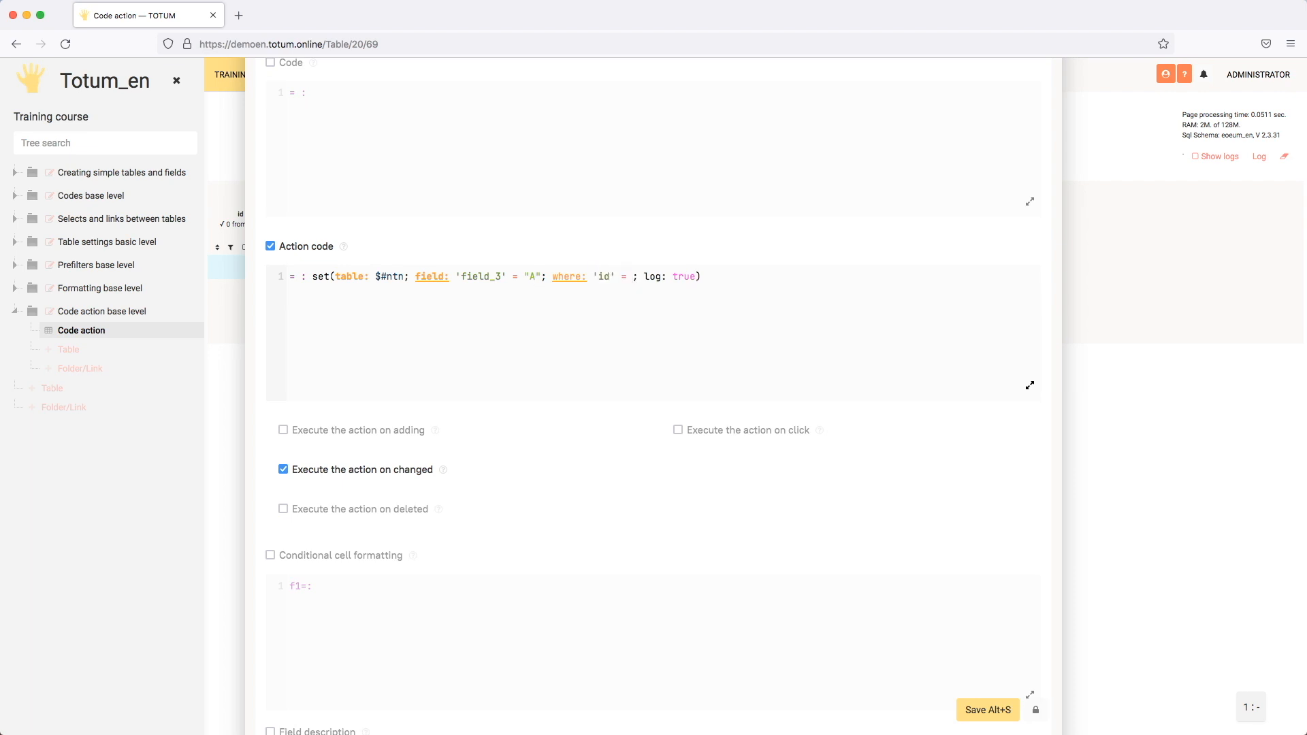
{"action": "type", "text": "#id"}
- Review the set function and its where condition in Field 2's action code, and save the field settings
{"action": "left_click_drag", "start_coordinate": [564, 276], "coordinate": [654, 272]}
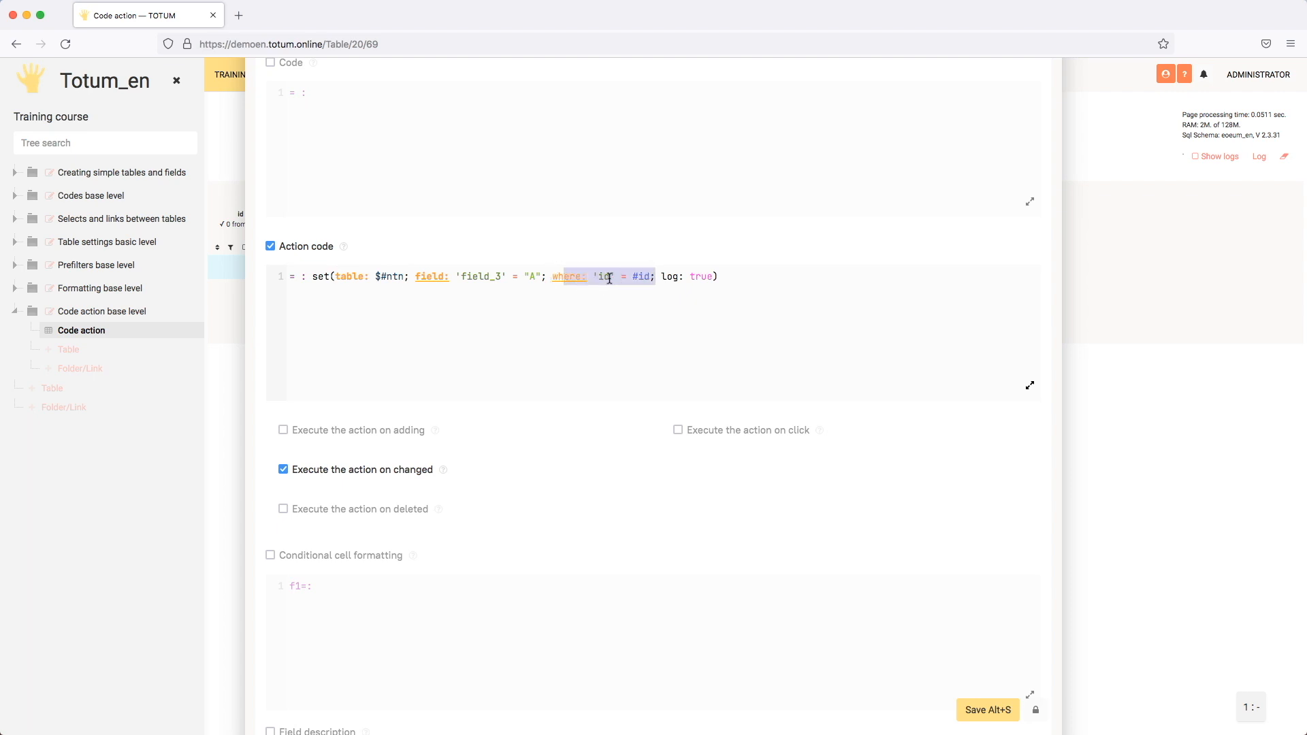
{"action": "left_click", "coordinate": [320, 277]}
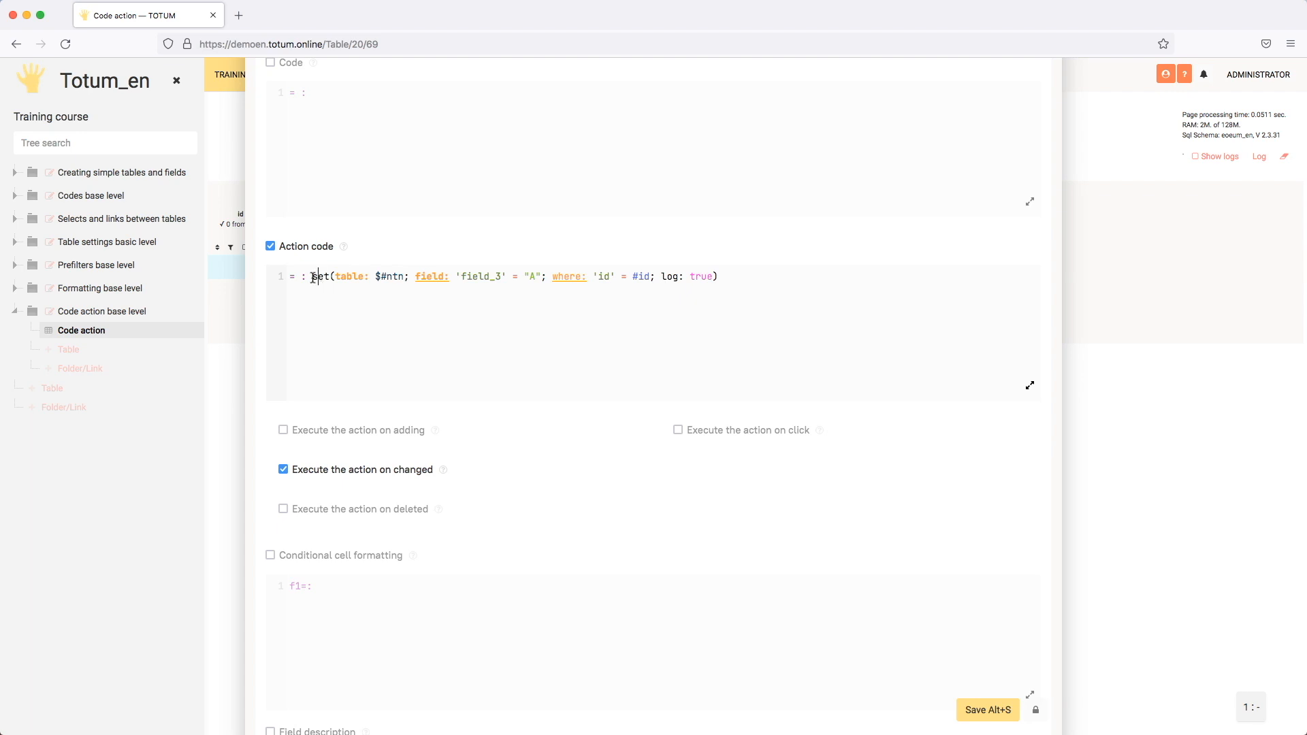
{"action": "left_click_drag", "start_coordinate": [314, 278], "coordinate": [324, 278]}
{"action": "left_click_drag", "start_coordinate": [583, 277], "coordinate": [639, 281]}
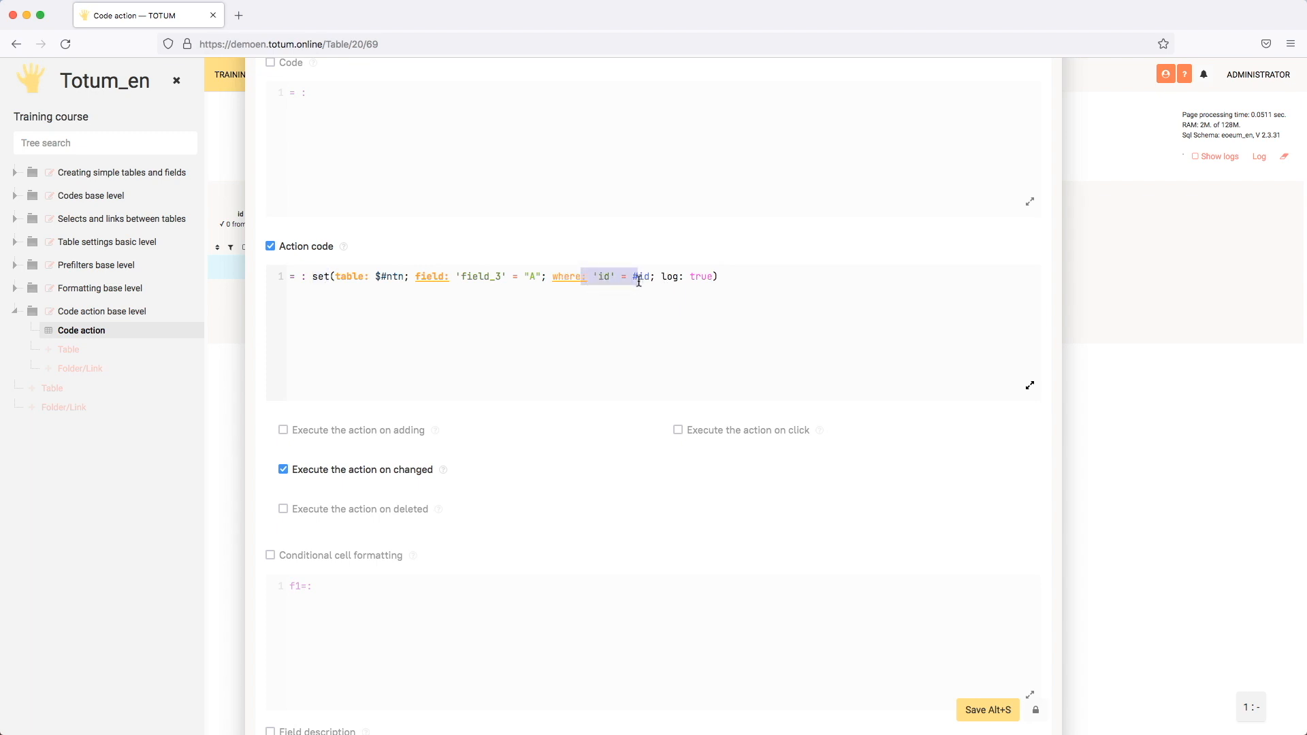
{"action": "left_click", "coordinate": [646, 280]}
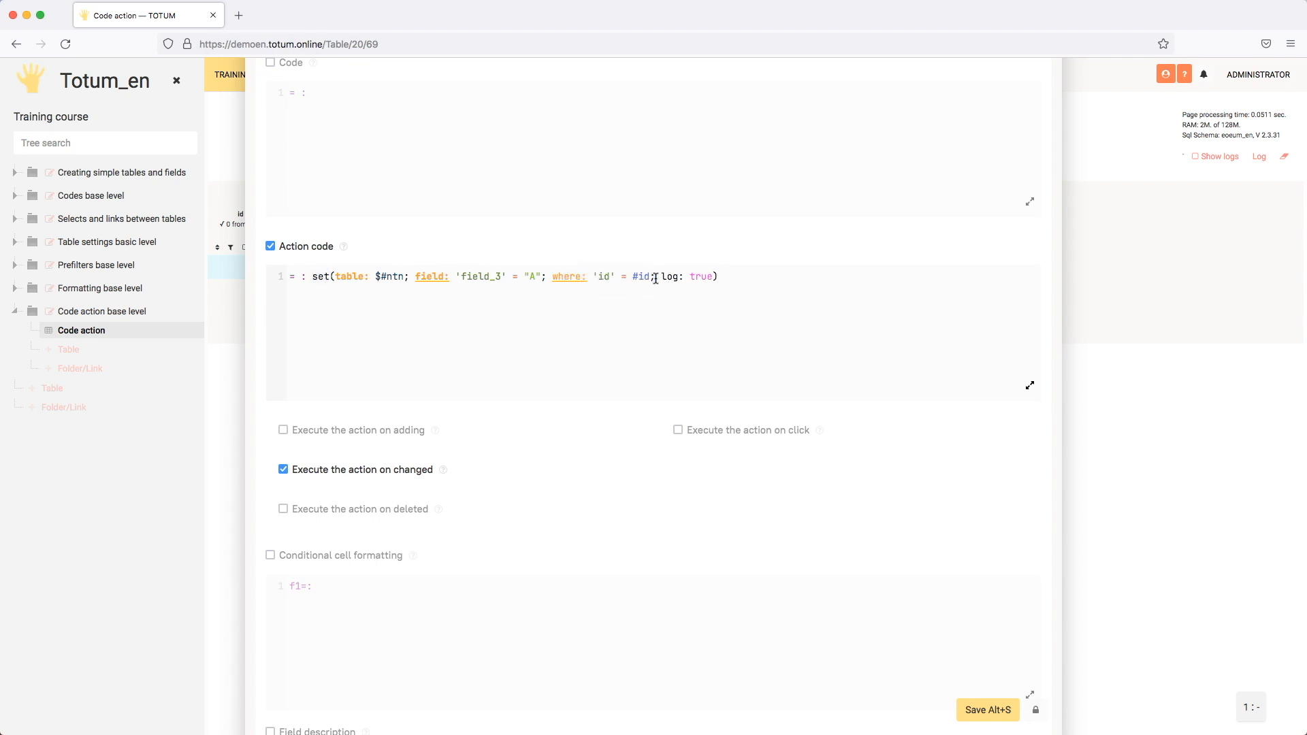
{"action": "left_click", "coordinate": [995, 720]}
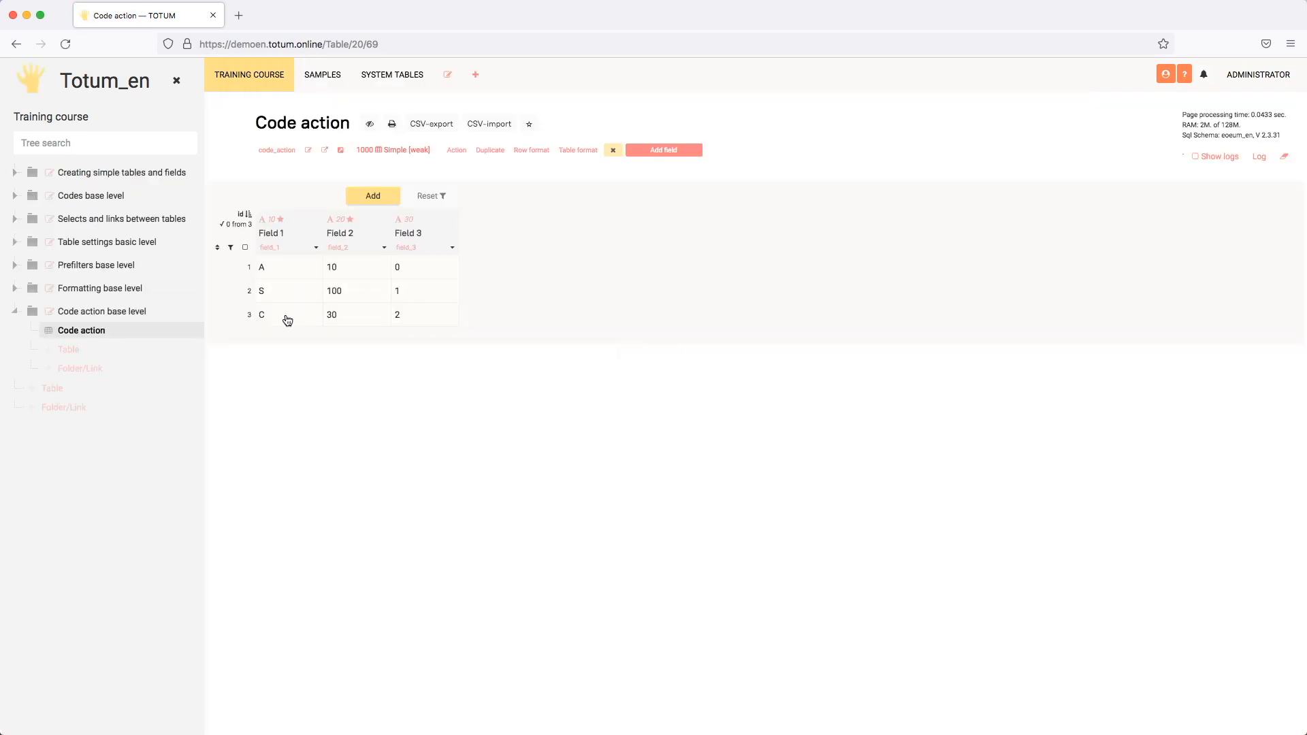
- Change Field 1 in row 3 to H to trigger the chained action codes
{"action": "left_click", "coordinate": [295, 320]}
{"action": "left_click", "coordinate": [293, 316]}
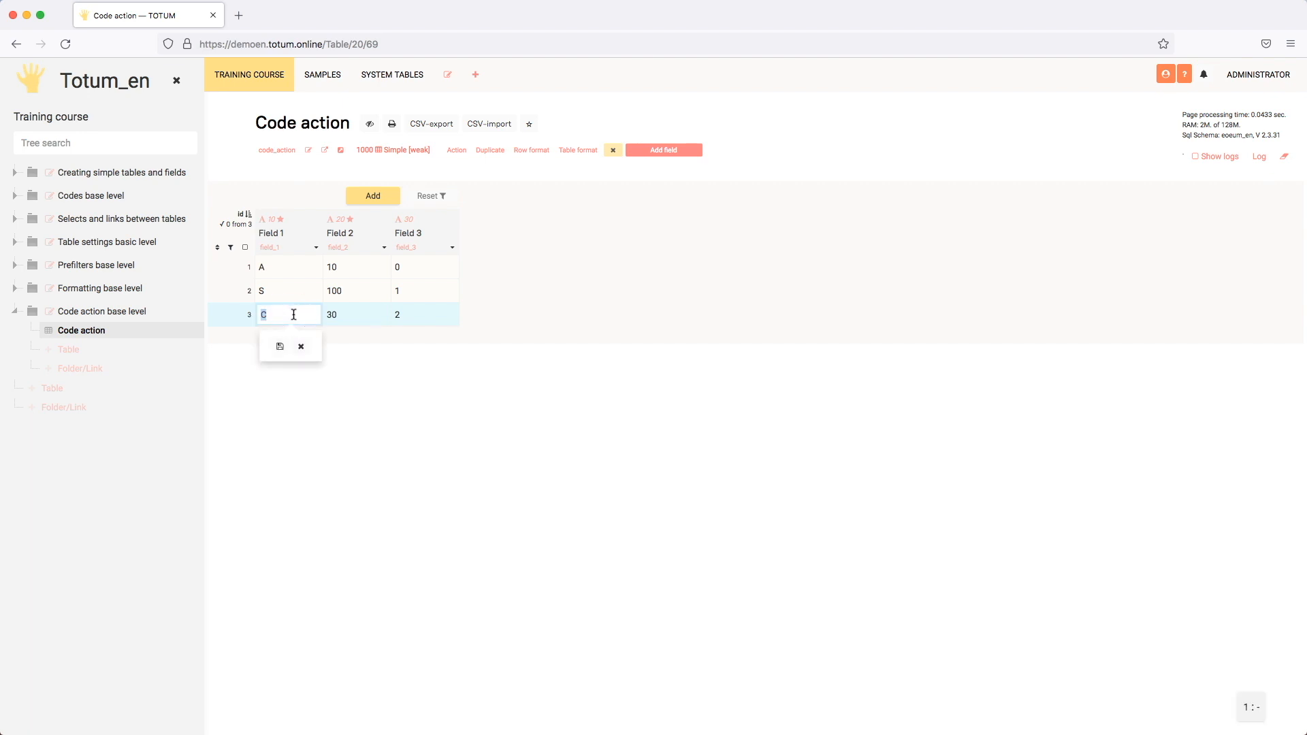
{"action": "type", "text": "H"}
{"action": "key", "text": "Return"}
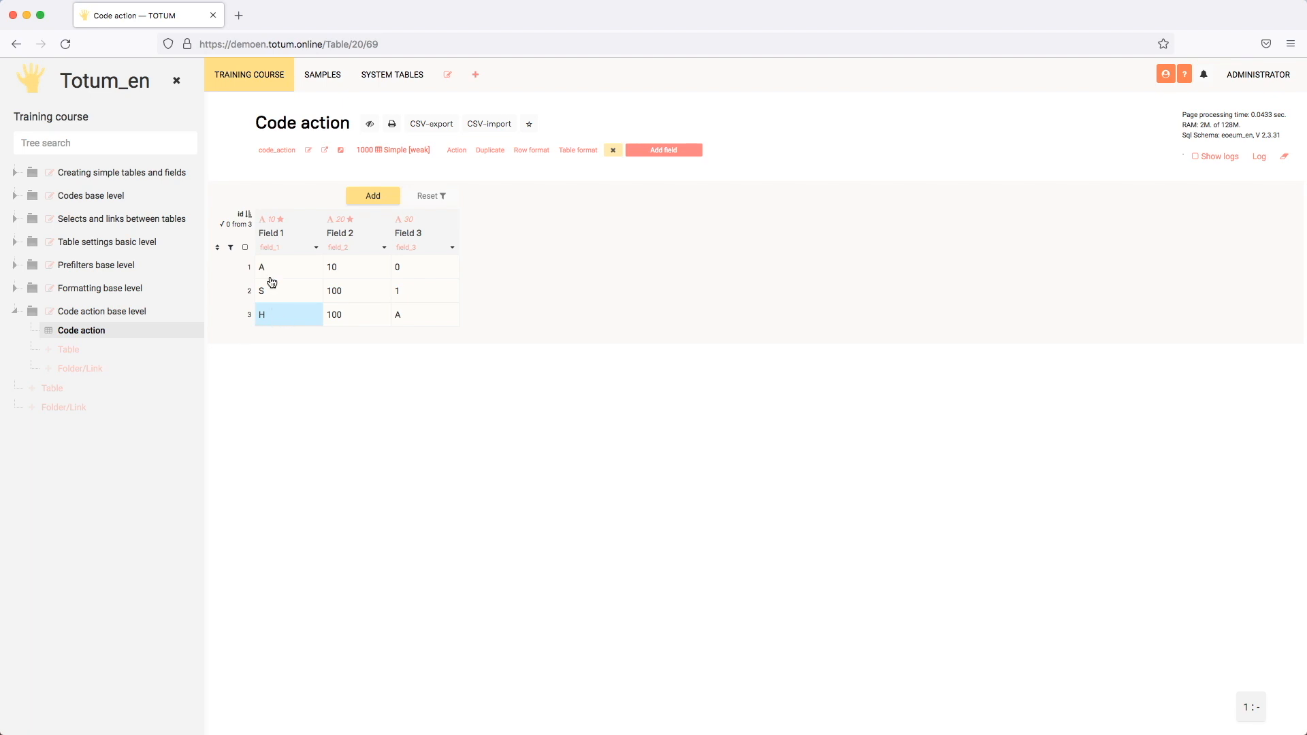
- Check row 3 across Field 1, Field 2 and Field 3 to trace how one change triggers the next
{"action": "left_click", "coordinate": [355, 318]}
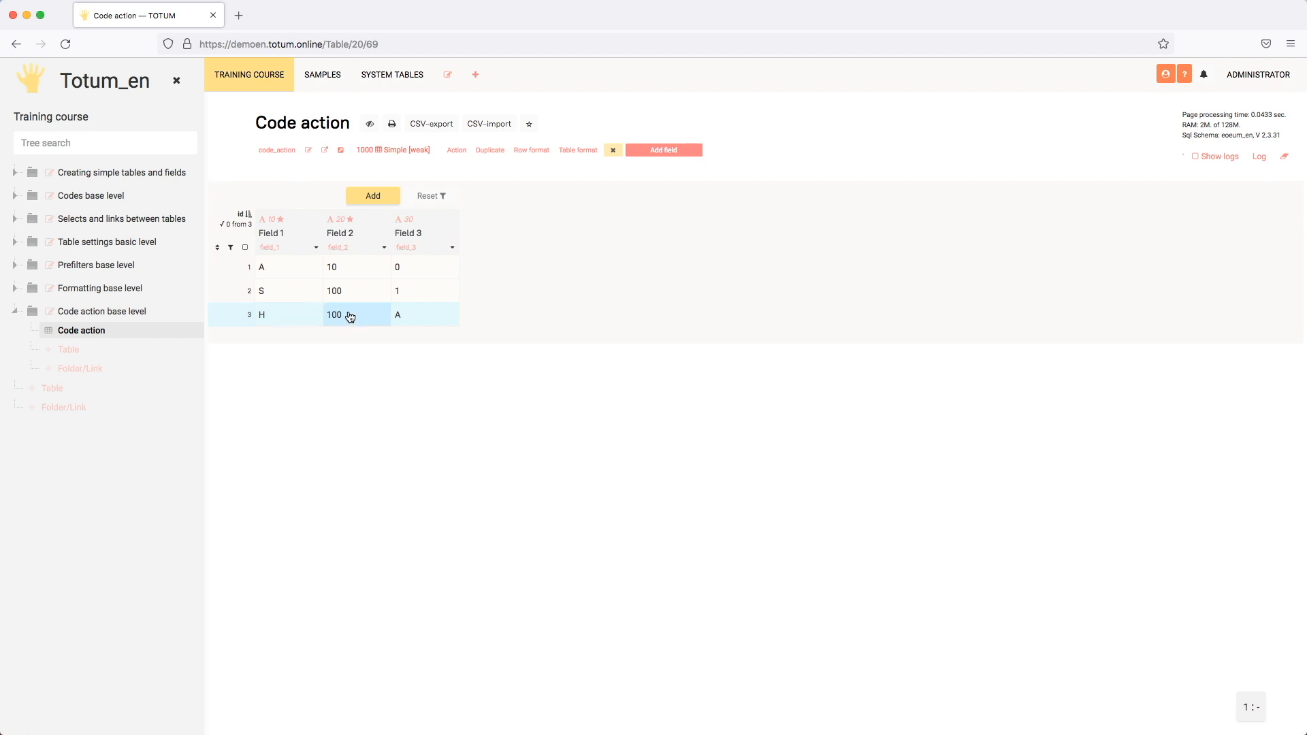
{"action": "left_click", "coordinate": [423, 317]}
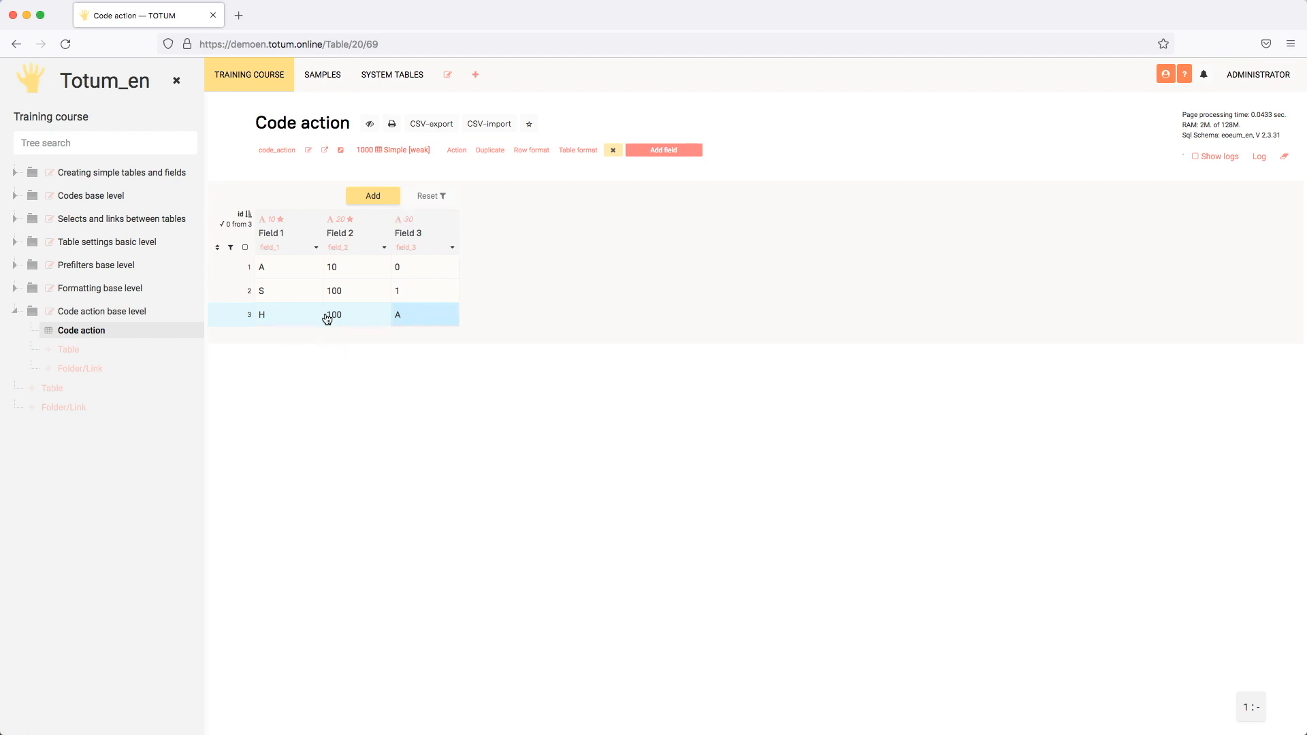
{"action": "left_click", "coordinate": [285, 321]}
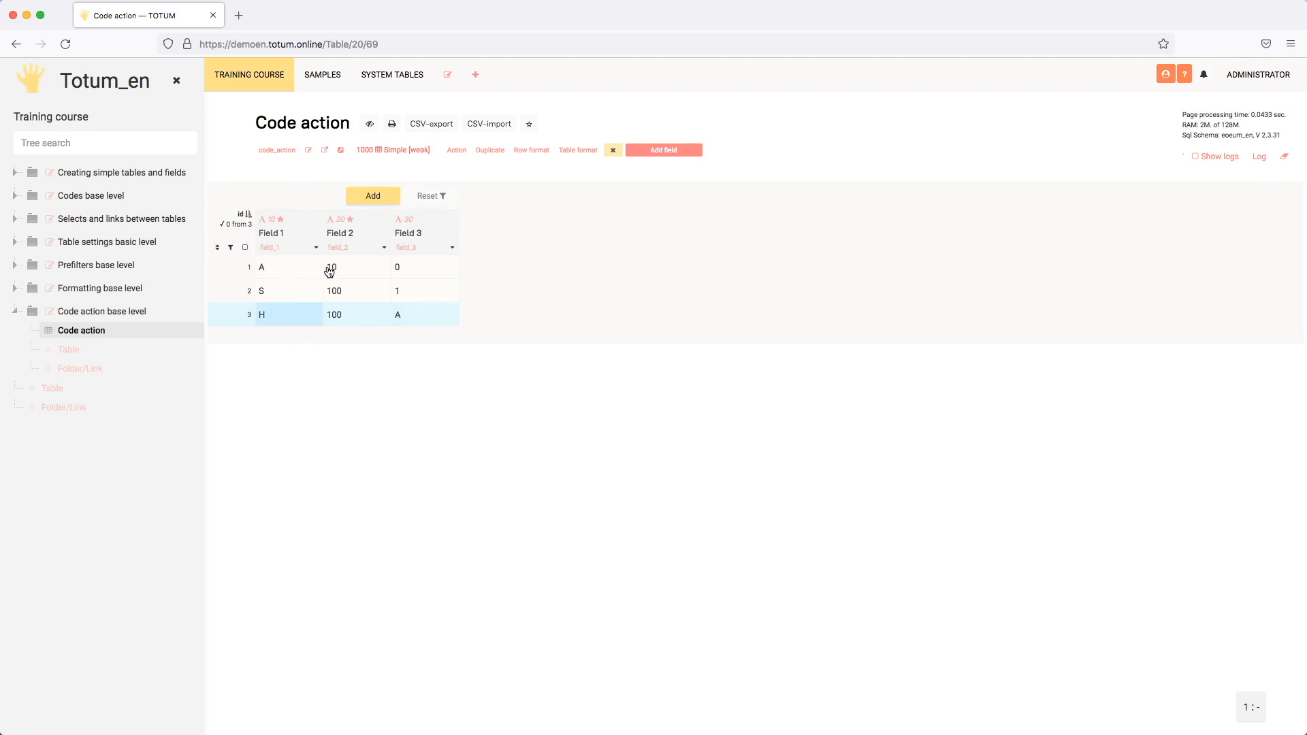
{"action": "left_click", "coordinate": [353, 318]}
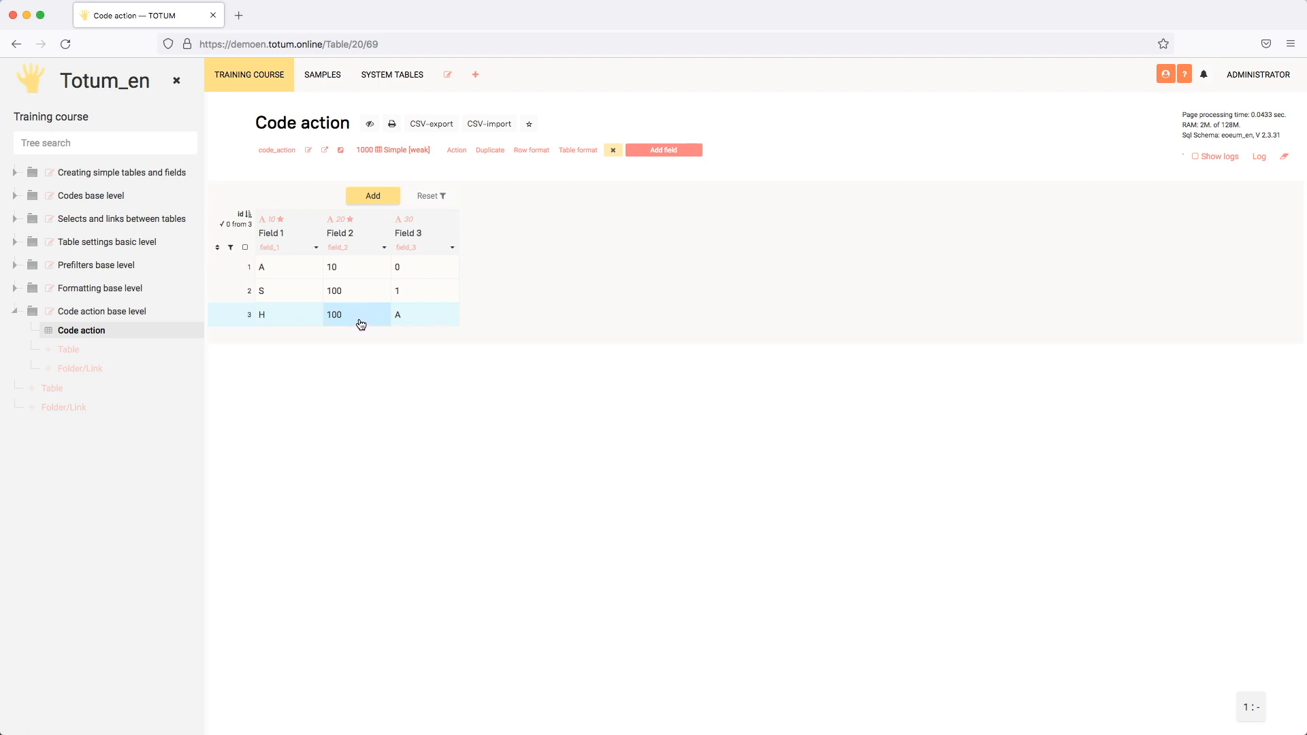
{"action": "left_click", "coordinate": [436, 322]}
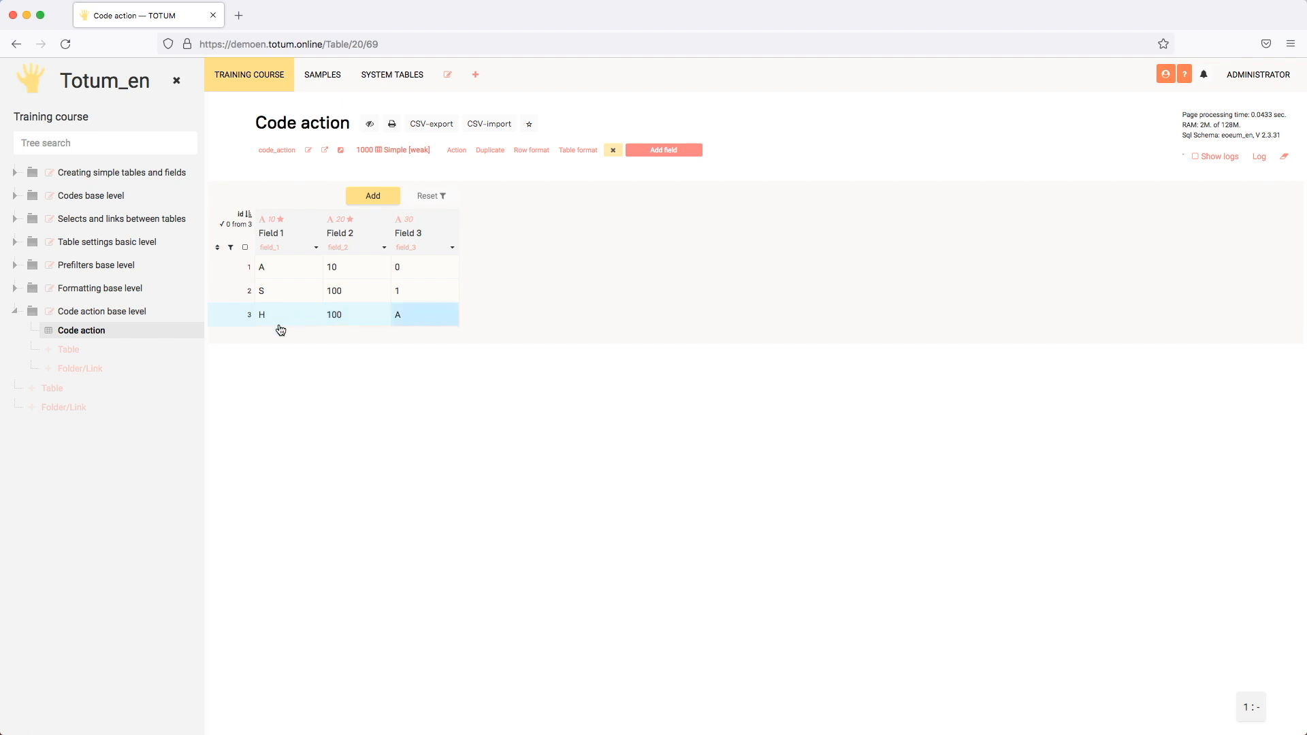
{"action": "left_click", "coordinate": [427, 319]}
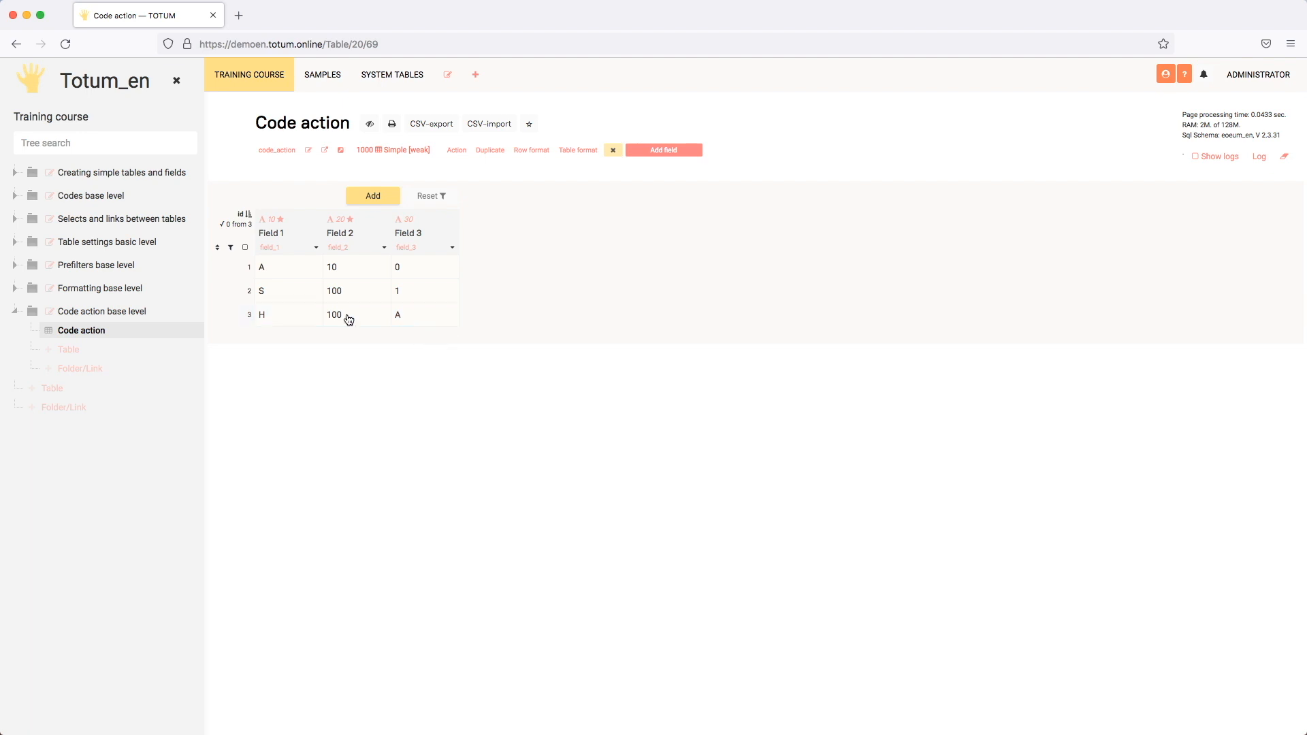
{"action": "left_click", "coordinate": [303, 322]}
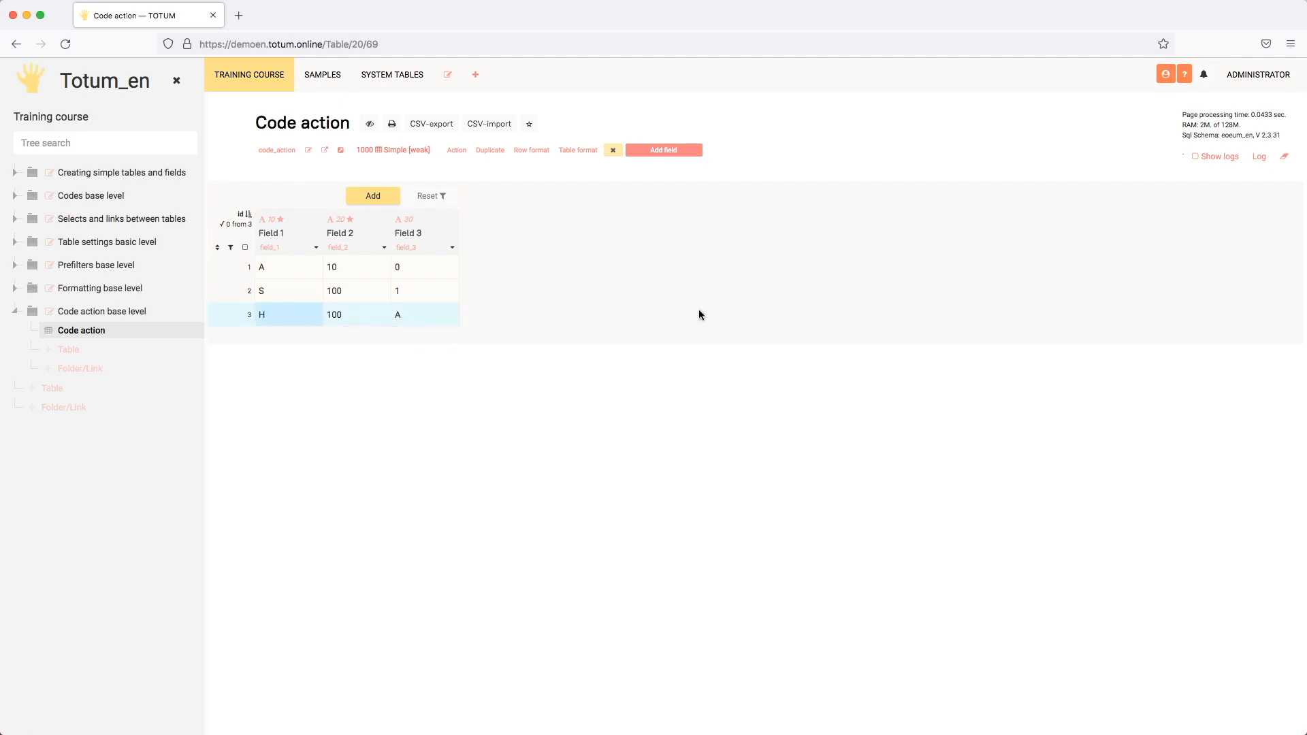
- Add a second field parameter before the where parameter in the set function of Field 1's action code
{"action": "left_click", "coordinate": [317, 248]}
{"action": "scroll", "coordinate": [585, 363], "scroll_direction": "down", "scroll_amount": 10}
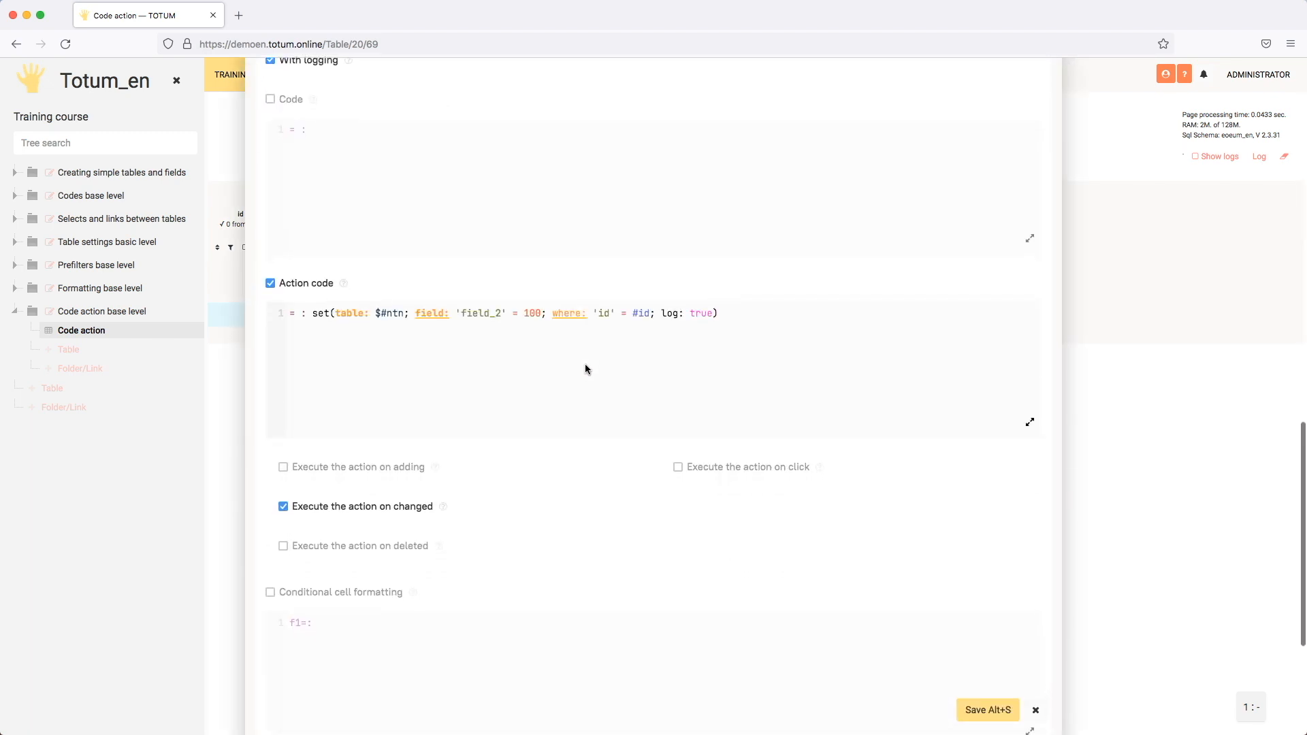
{"action": "left_click", "coordinate": [544, 311]}
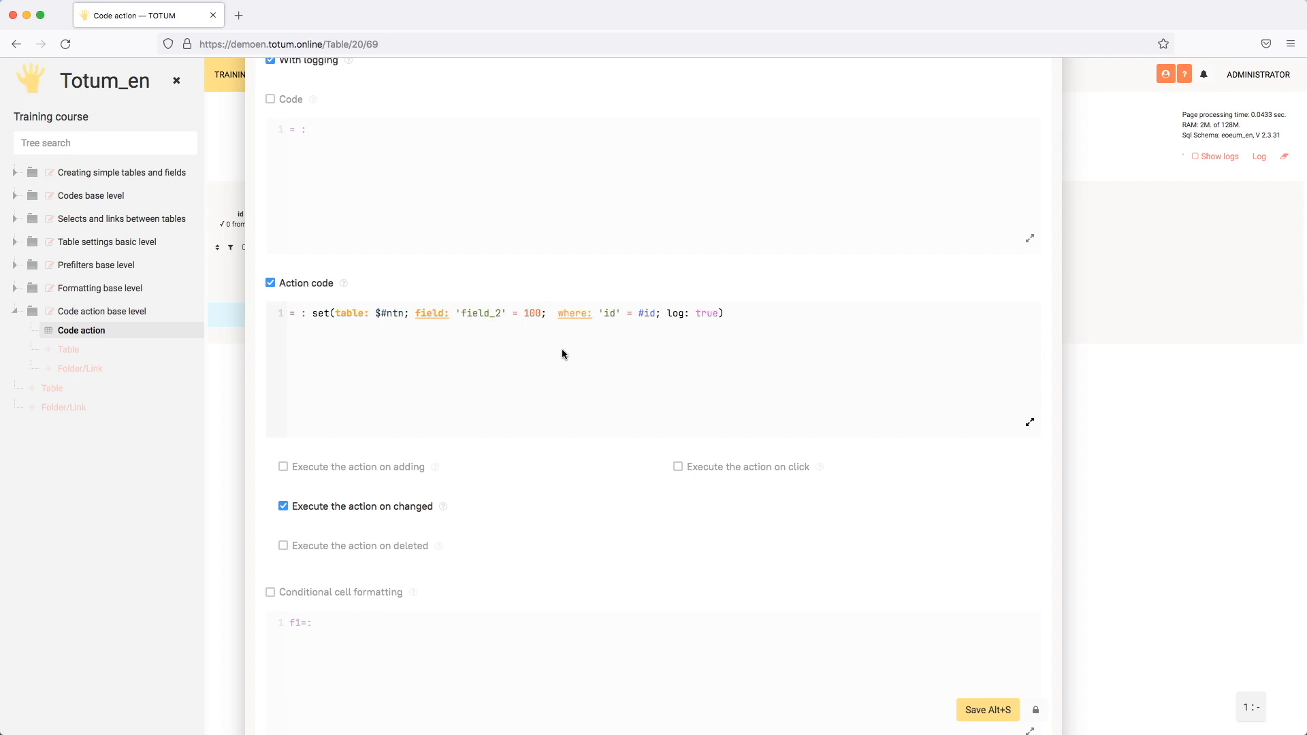
{"action": "type", "text": "field: ;"}
{"action": "key", "text": "Return"}
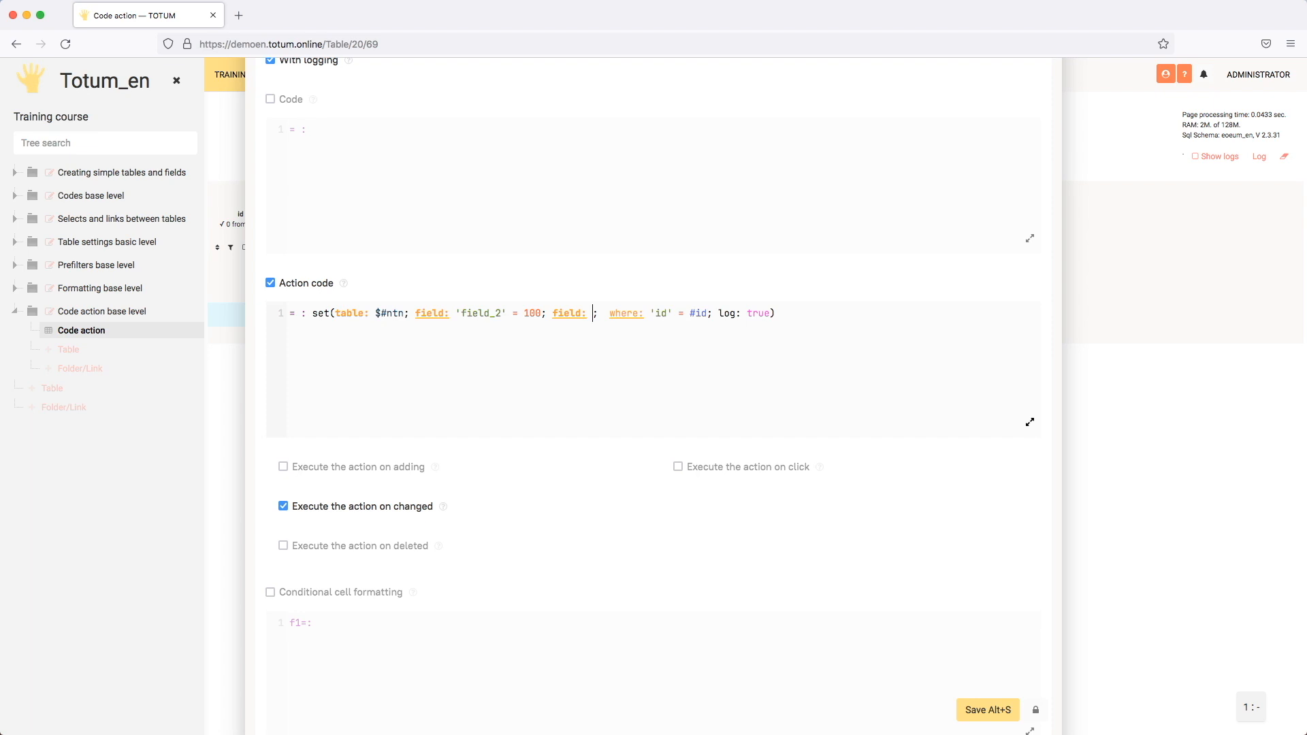
- Make the new field parameter assign "A" to 'field_3' and save Field 1's settings
{"action": "type", "text": "'"}
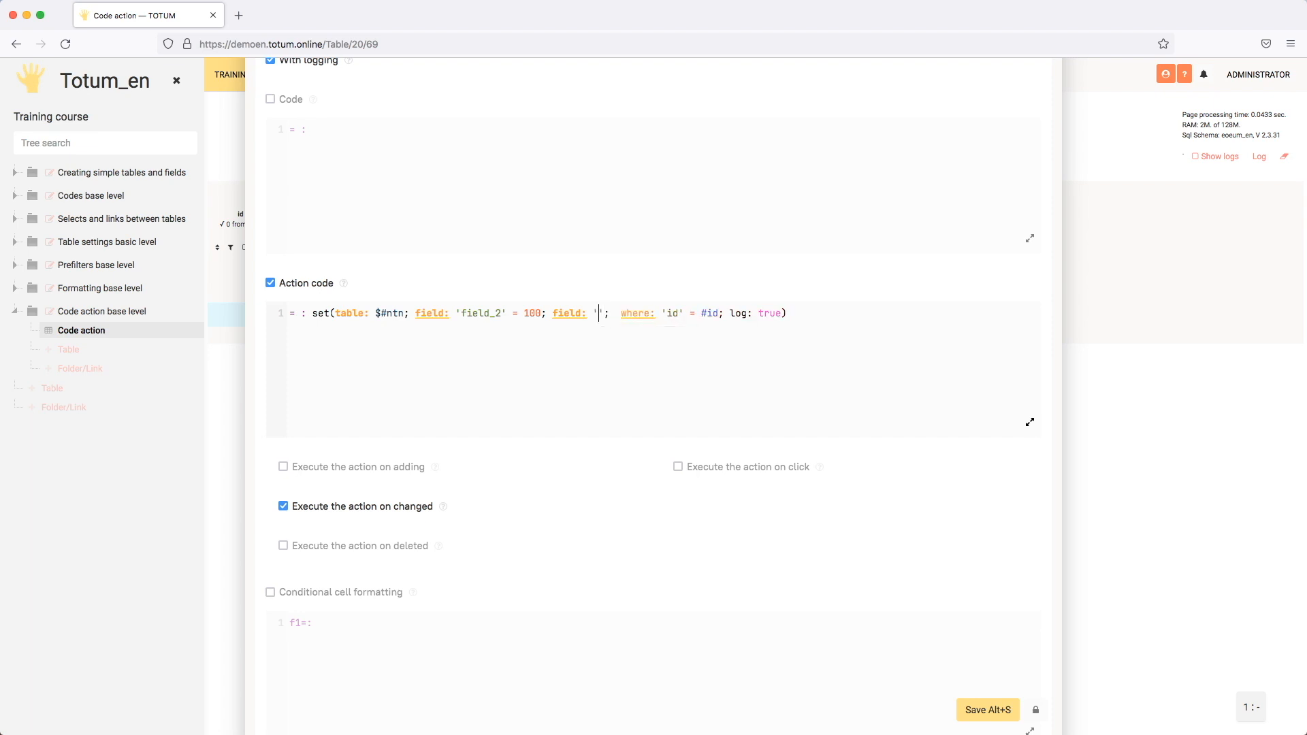
{"action": "key", "text": "Down"}
{"action": "key", "text": "Return"}
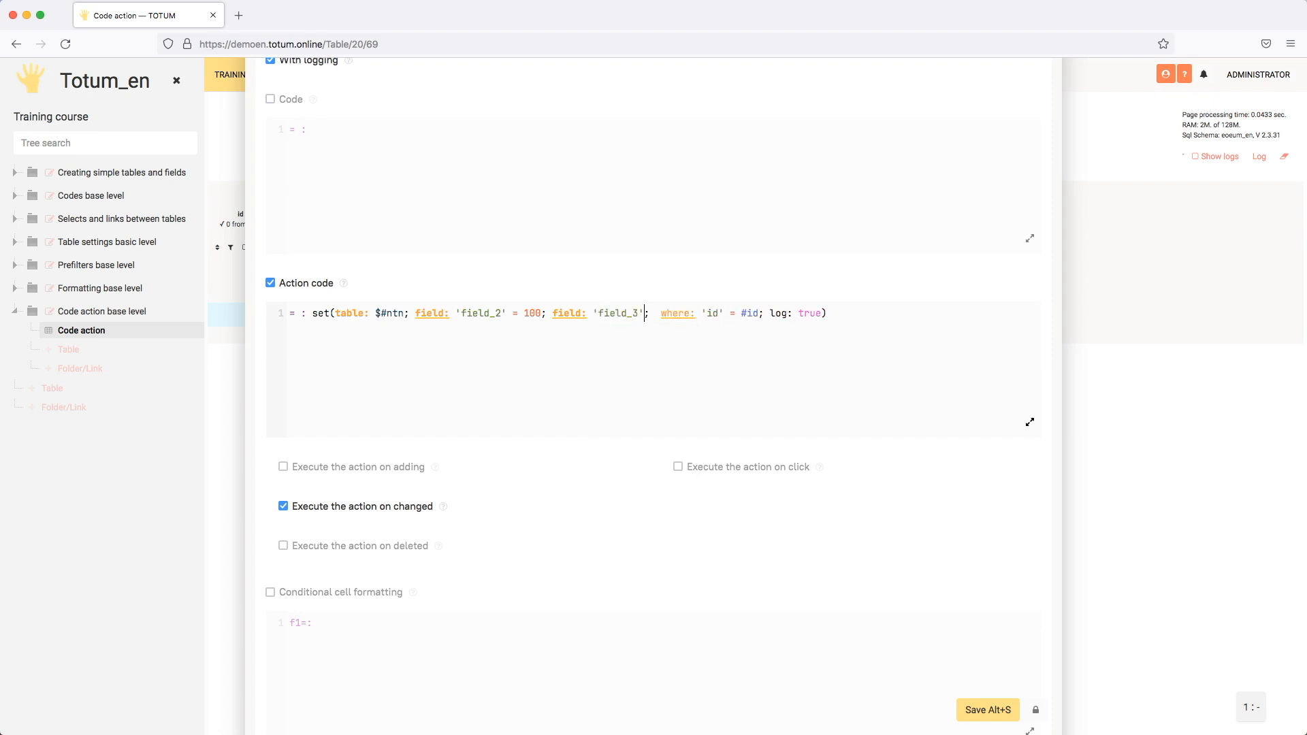
{"action": "type", "text": "= \"A"}
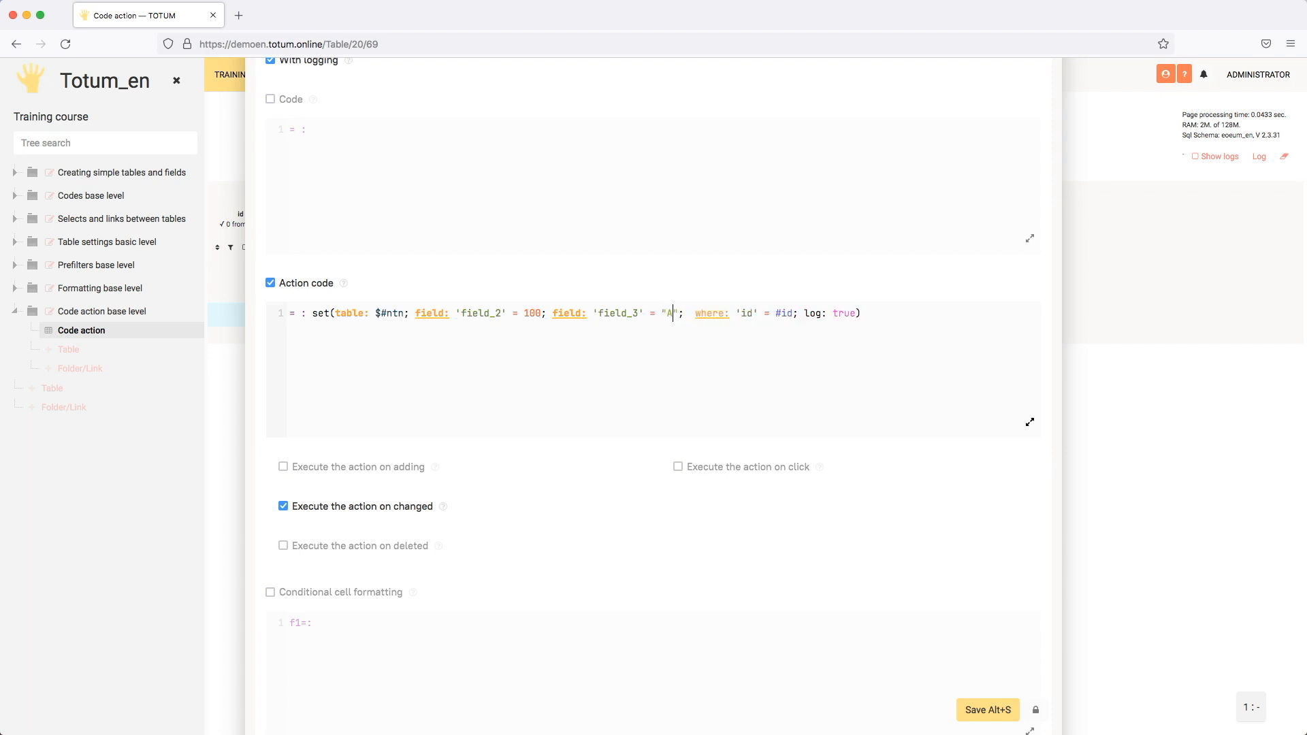
{"action": "left_click", "coordinate": [987, 710]}
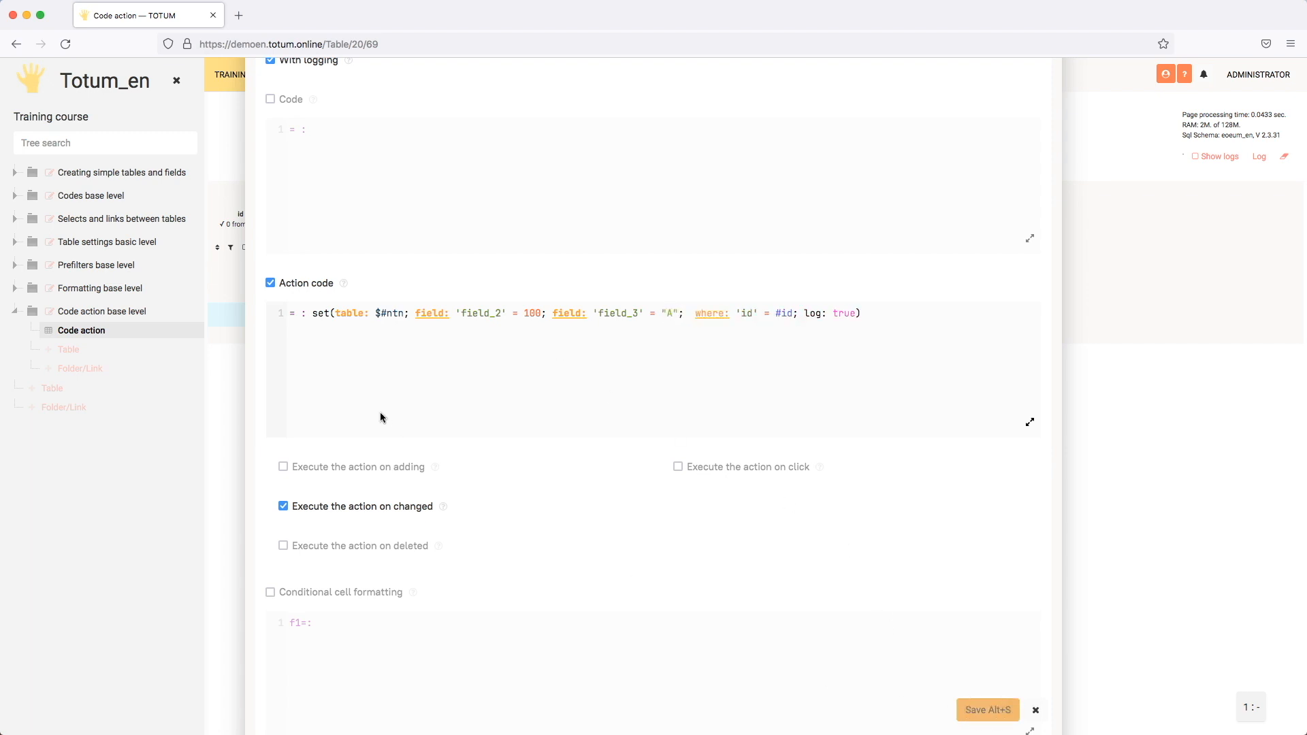
- Disable the action code of Field 2 and save the field settings
{"action": "left_click", "coordinate": [386, 247]}
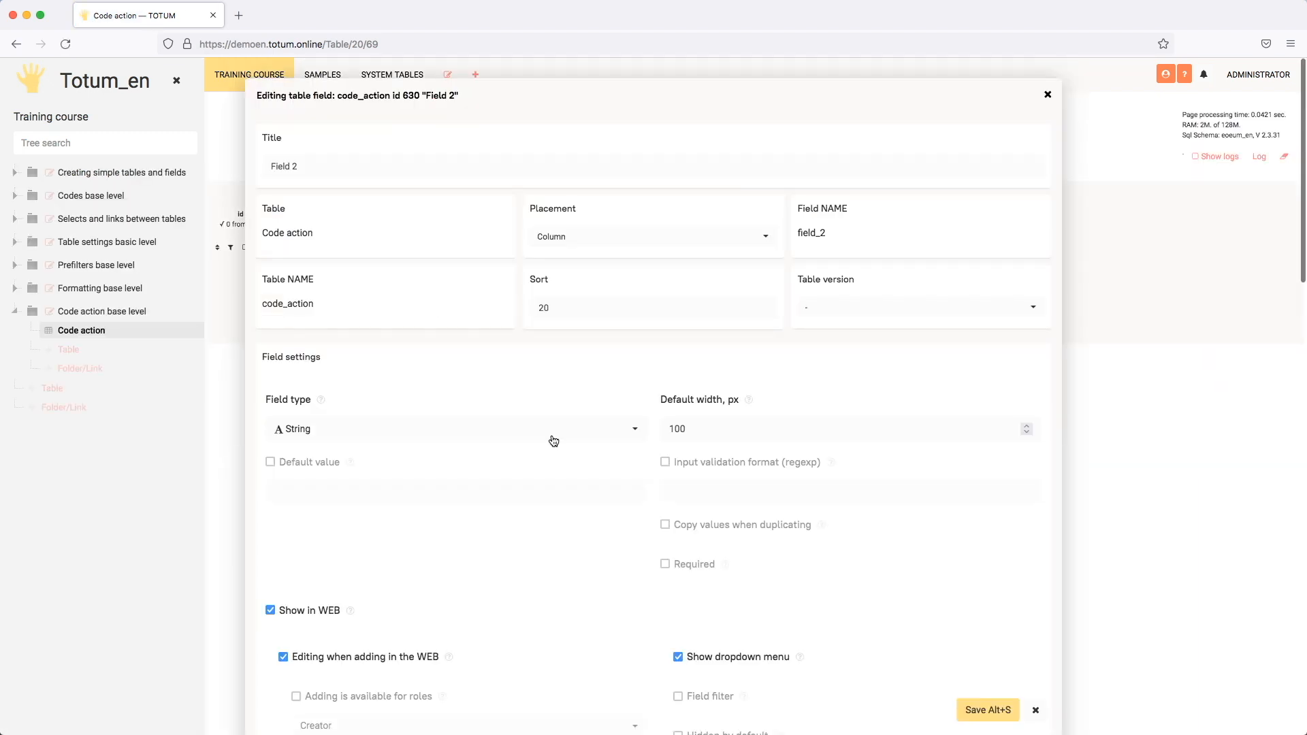
{"action": "scroll", "coordinate": [554, 441], "scroll_direction": "down", "scroll_amount": 10}
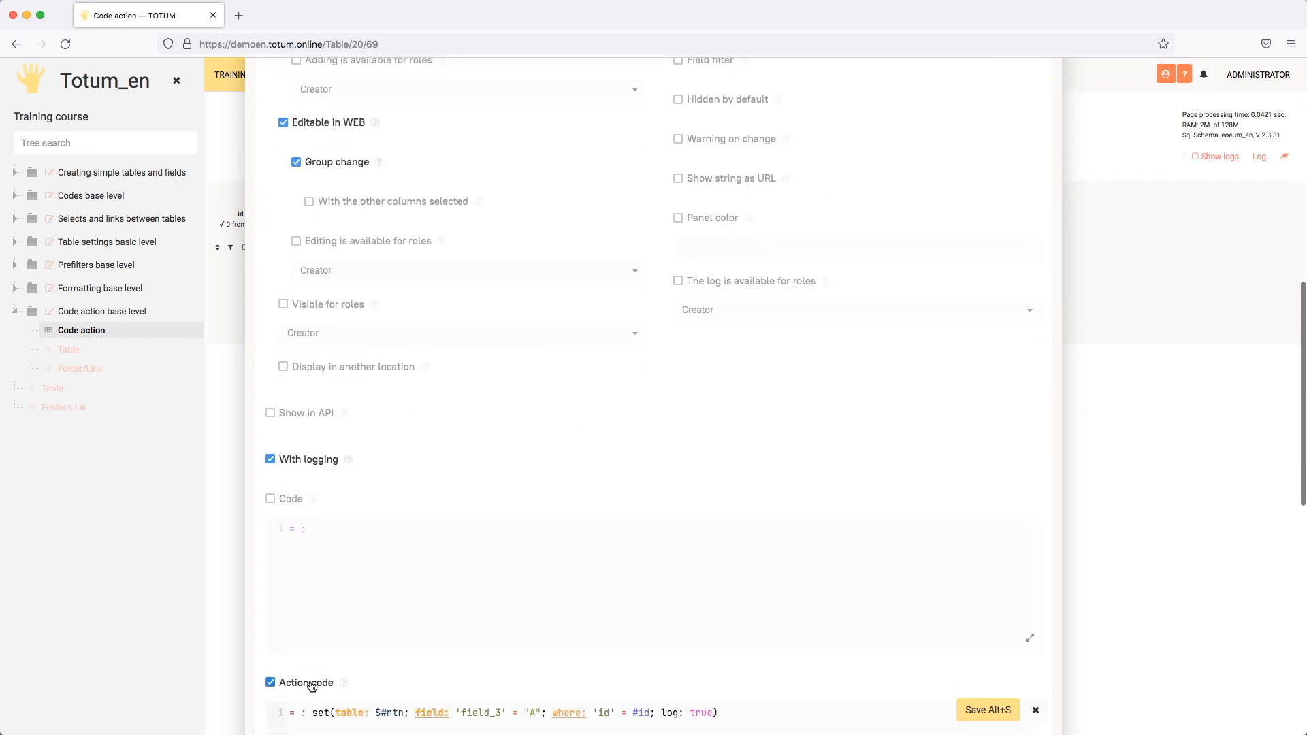
{"action": "left_click", "coordinate": [987, 709]}
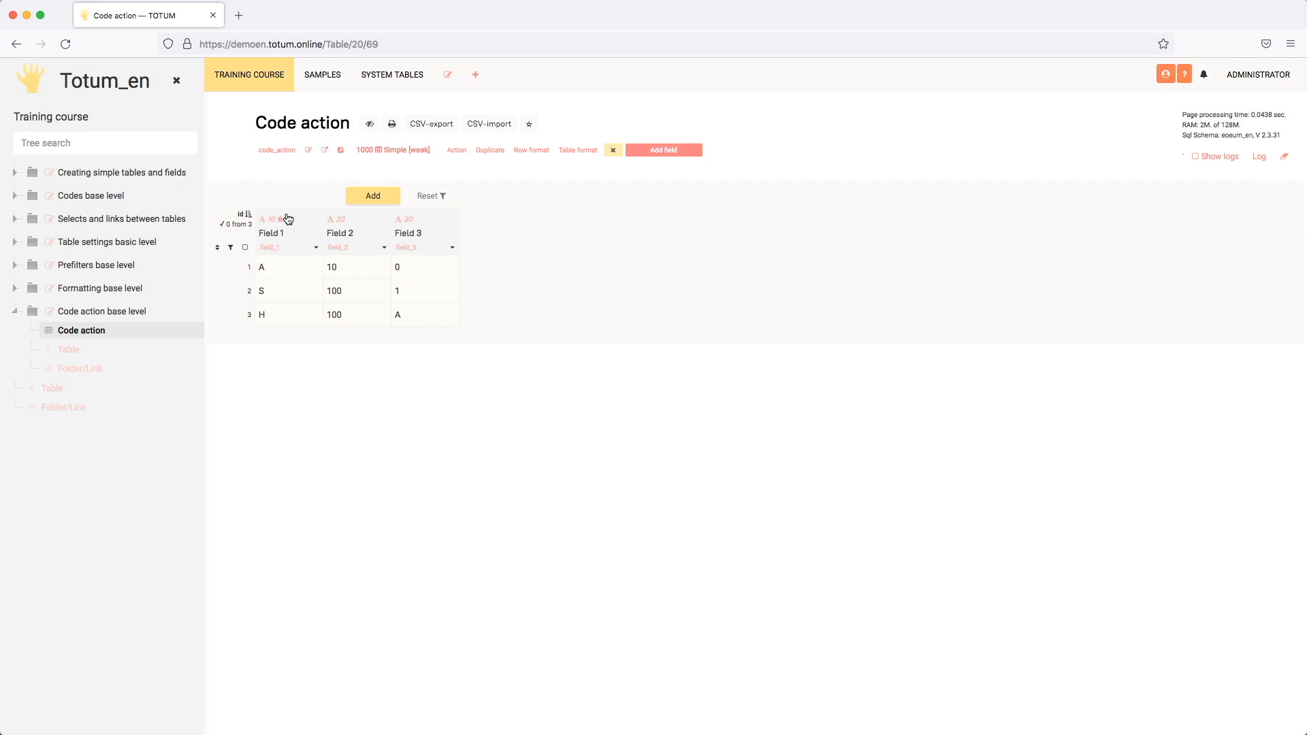
- Change Field 1 in row 1 to K and check Field 2 and Field 3 in that row
{"action": "double_click", "coordinate": [295, 267]}
{"action": "type", "text": "K"}
{"action": "key", "text": "Return"}
{"action": "left_click", "coordinate": [361, 271]}
{"action": "left_click", "coordinate": [422, 270]}
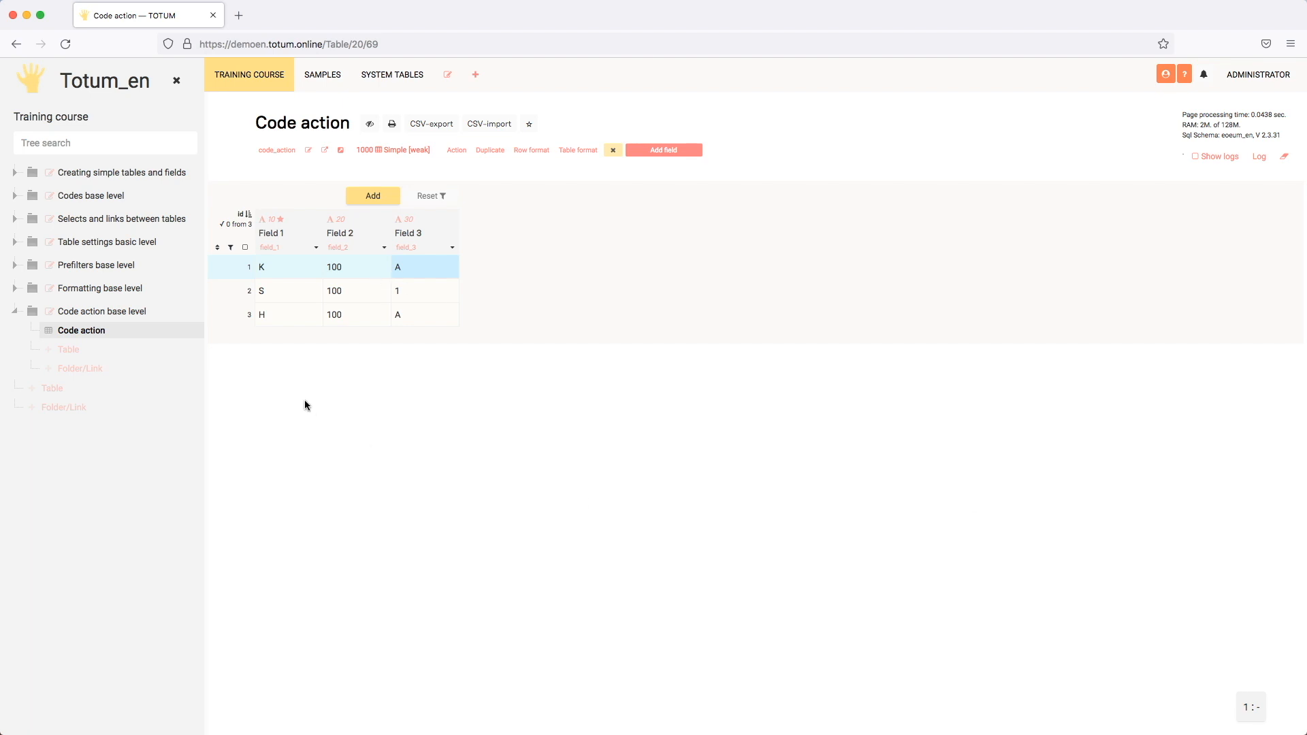
- Set Field 1 to U in rows 2 and 3 together with a group change
{"action": "left_click", "coordinate": [286, 289]}
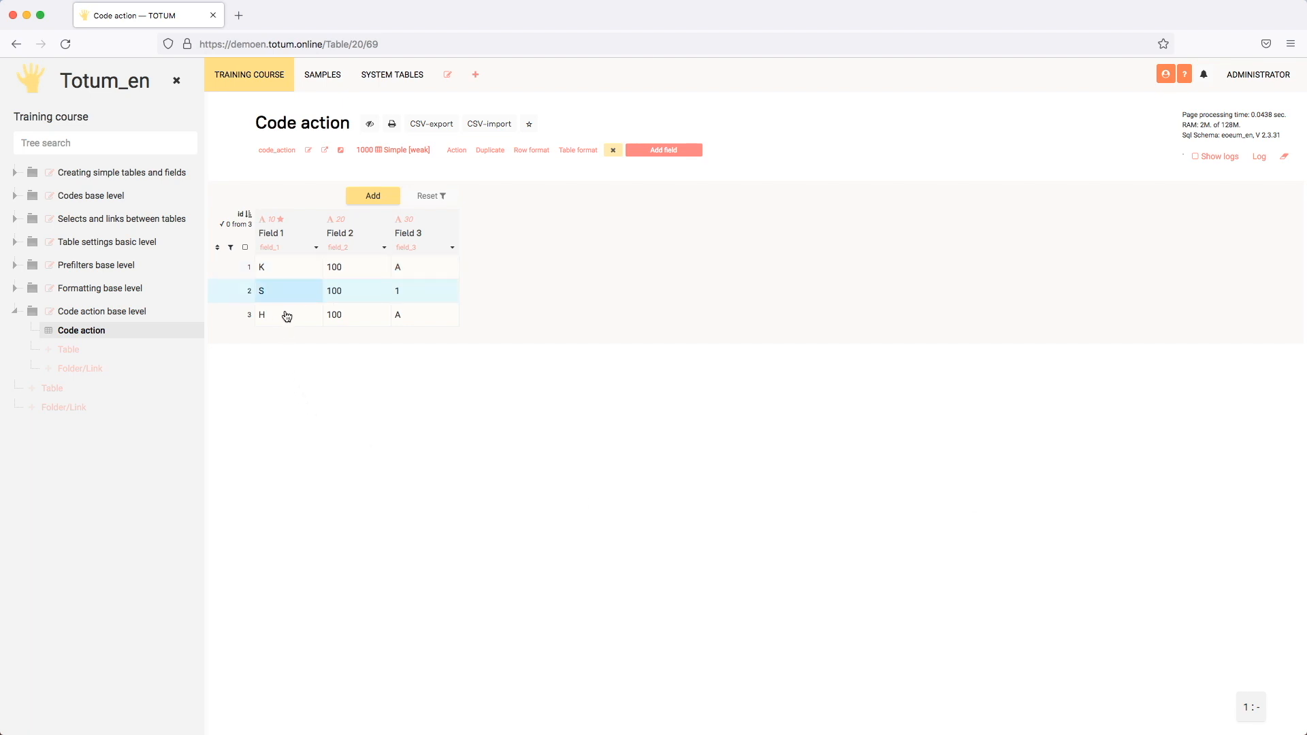
{"action": "double_click", "coordinate": [288, 317]}
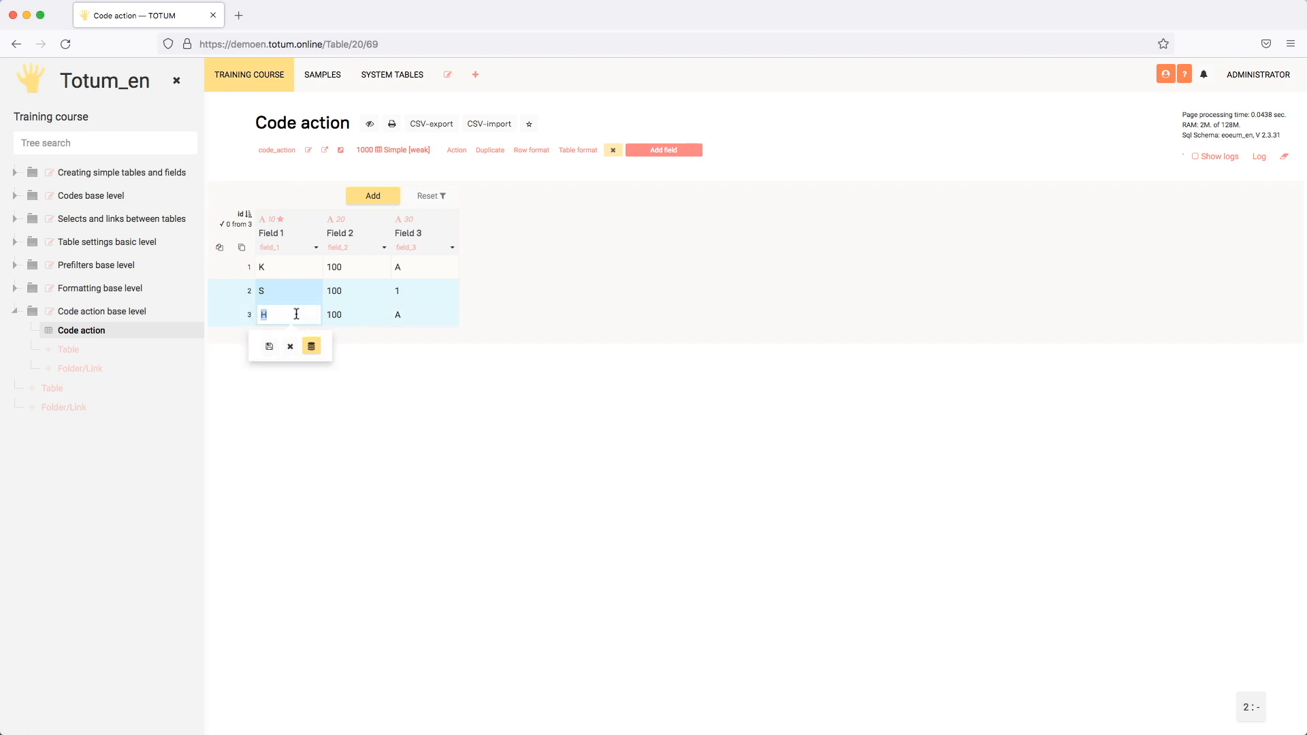
{"action": "type", "text": "U"}
{"action": "left_click", "coordinate": [311, 348]}
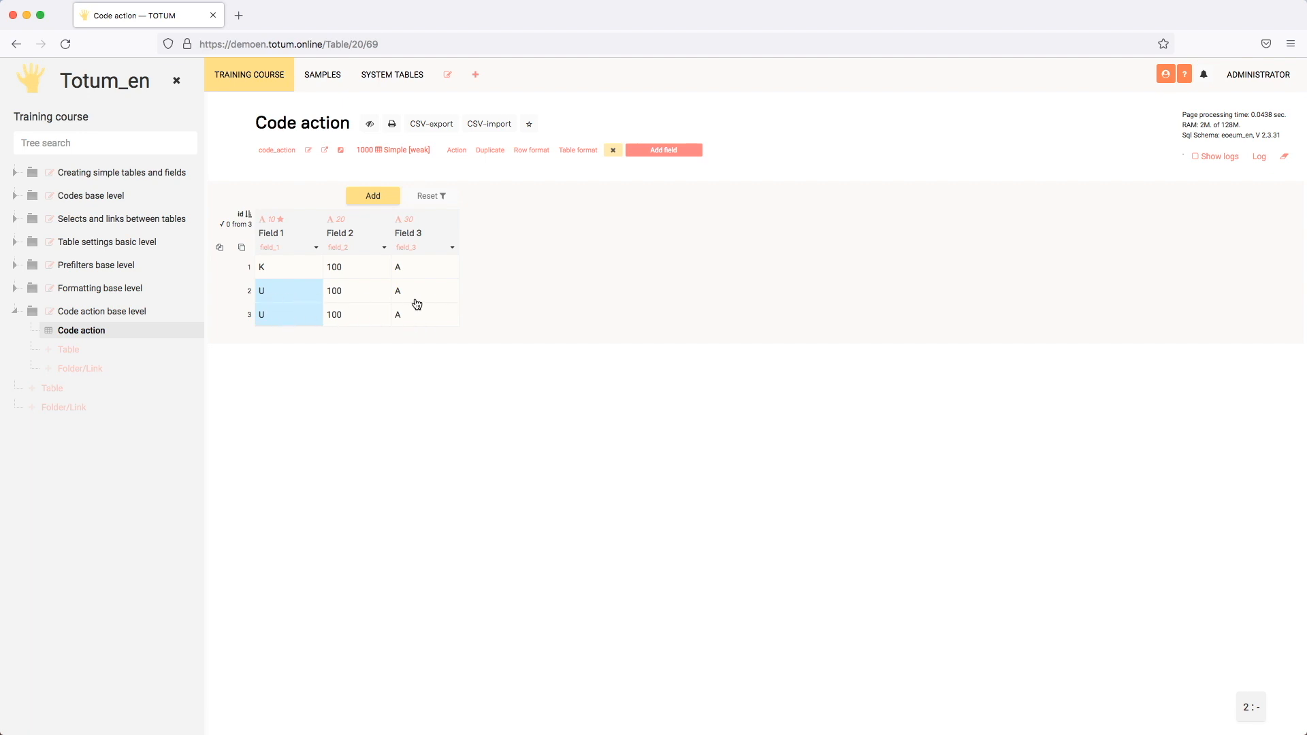
- Check the Field 2 and Field 3 values in rows 2 and 3 after the group change
{"action": "left_click", "coordinate": [358, 294]}
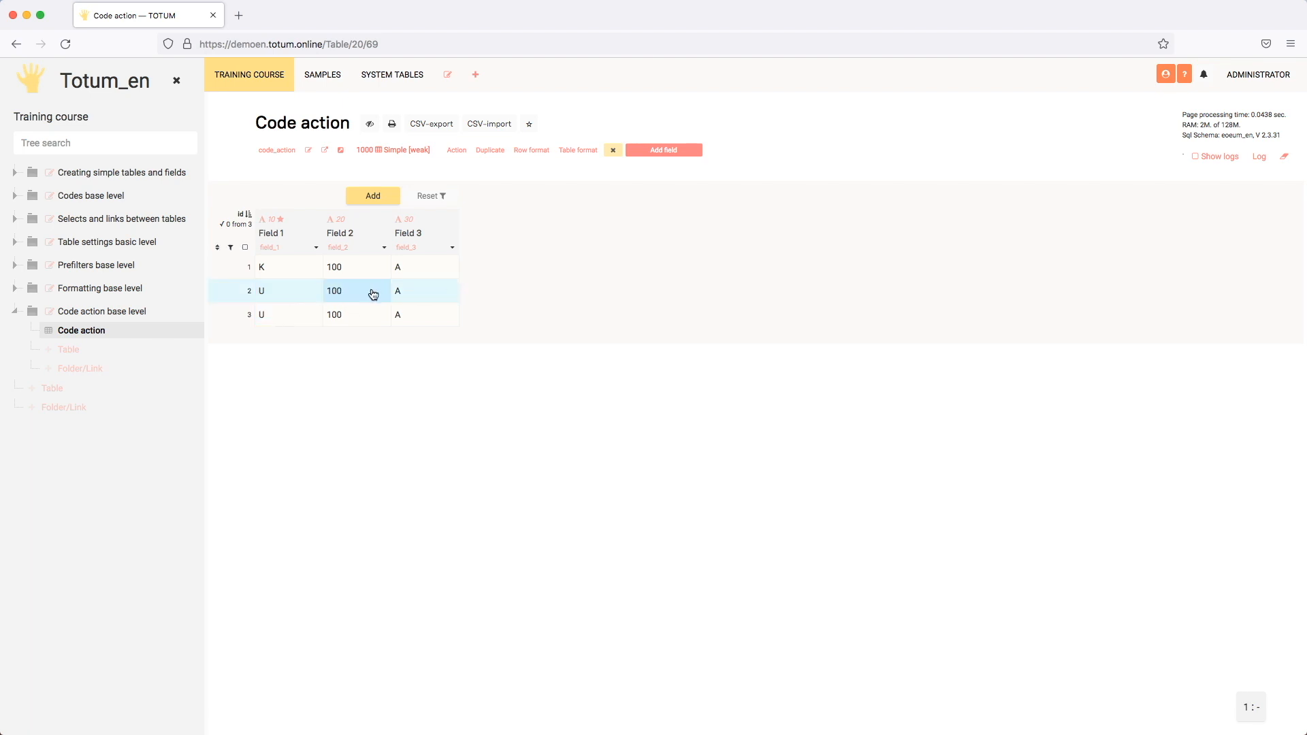
{"action": "left_click", "coordinate": [371, 317]}
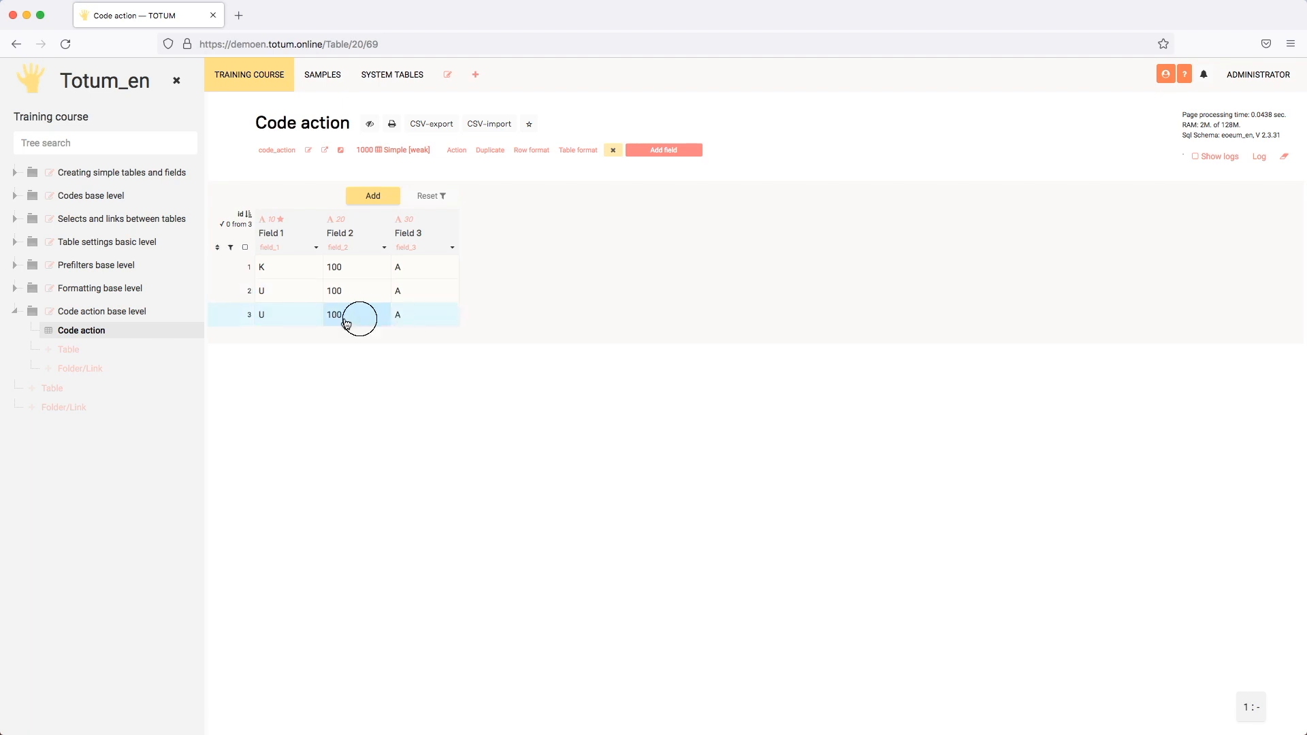
{"action": "left_click", "coordinate": [354, 320]}
{"action": "left_click", "coordinate": [422, 318]}
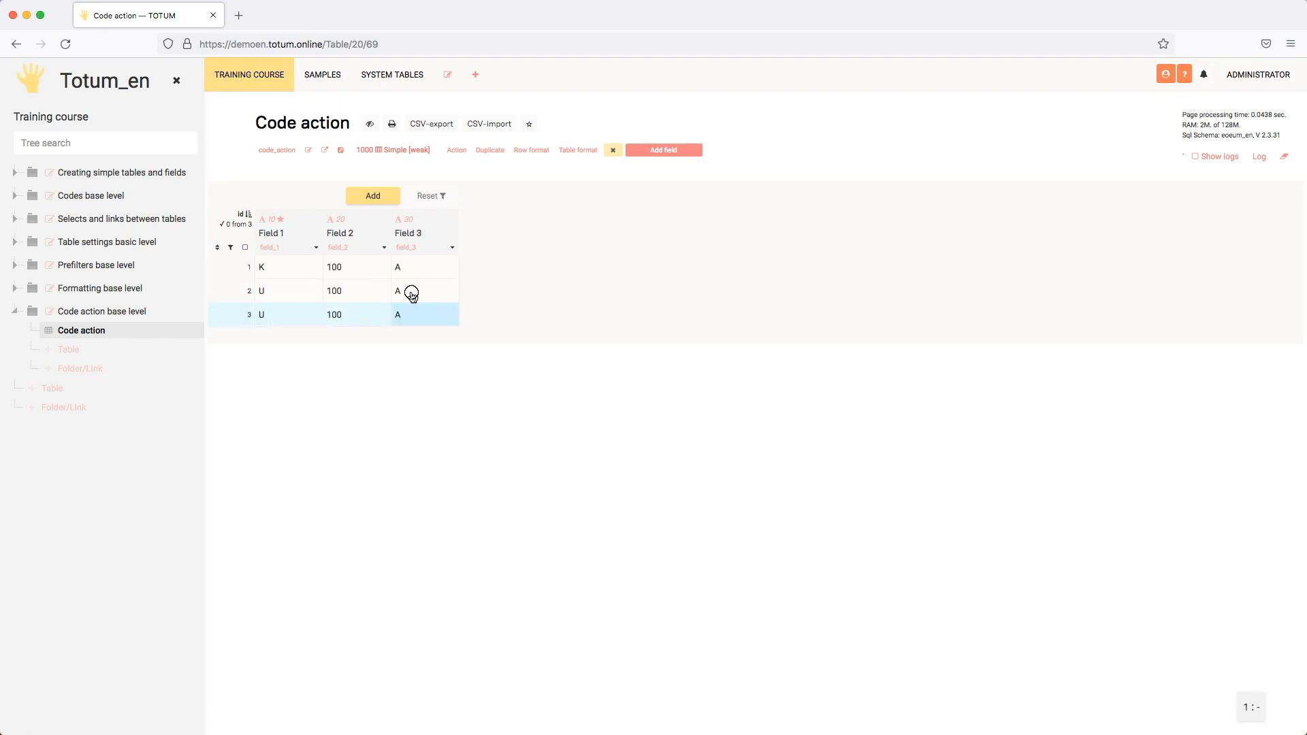
{"action": "left_click", "coordinate": [413, 291]}
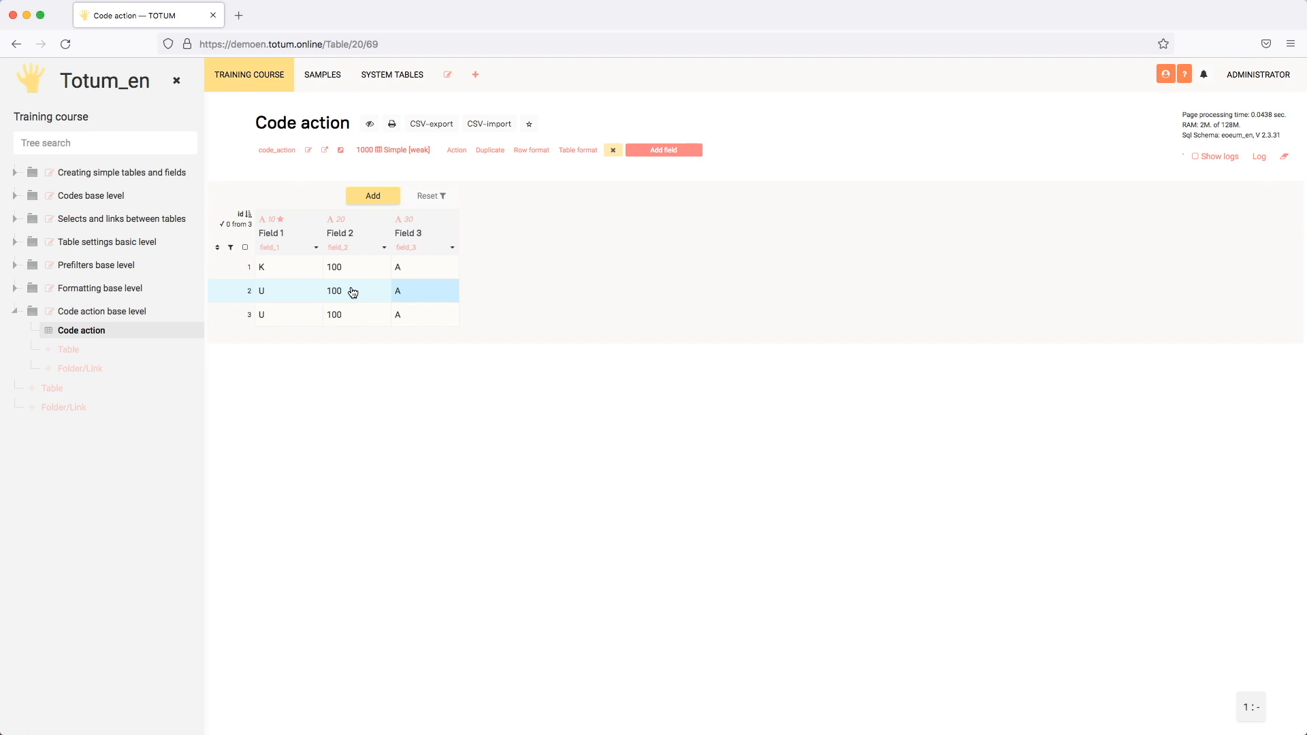
{"action": "left_click", "coordinate": [433, 294]}
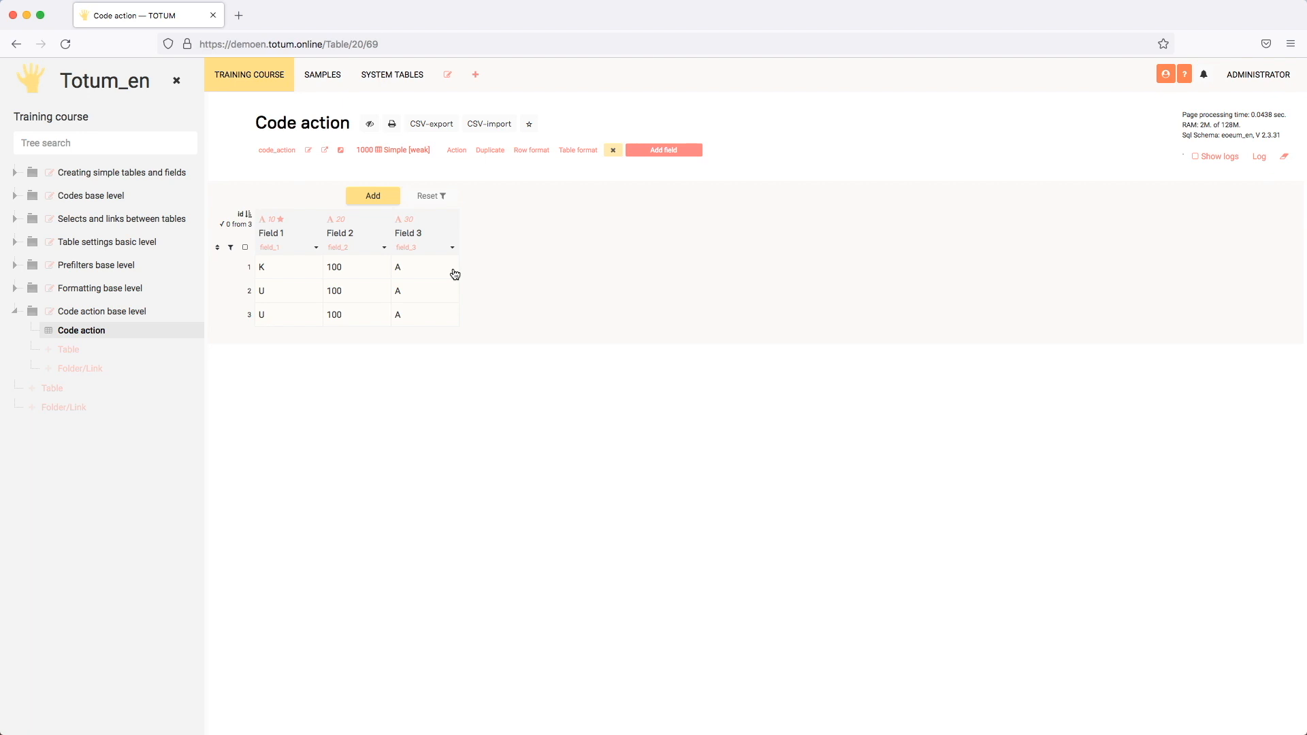
- Add a new field titled Button to the Code action table, placed in the header, with the field type Button
{"action": "left_click", "coordinate": [666, 151]}
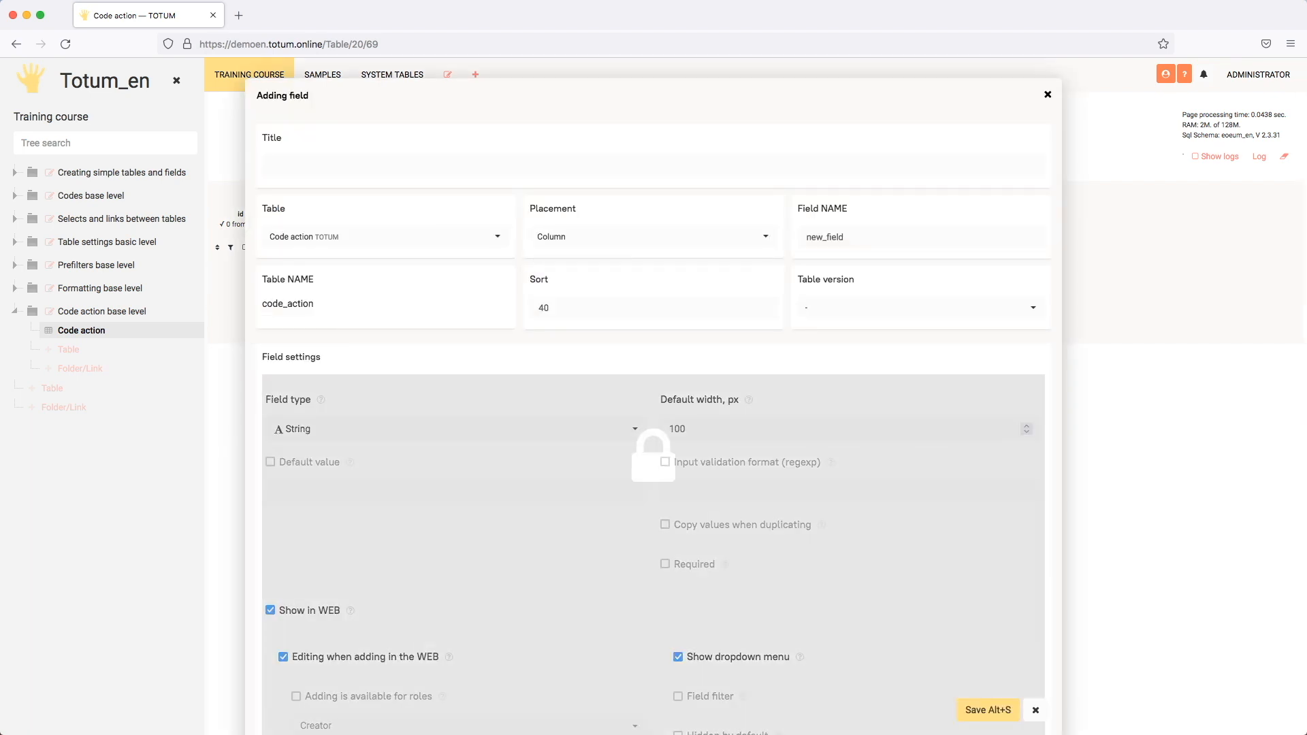
{"action": "type", "text": "Buttom"}
{"action": "left_click", "coordinate": [628, 240]}
{"action": "left_click", "coordinate": [565, 333]}
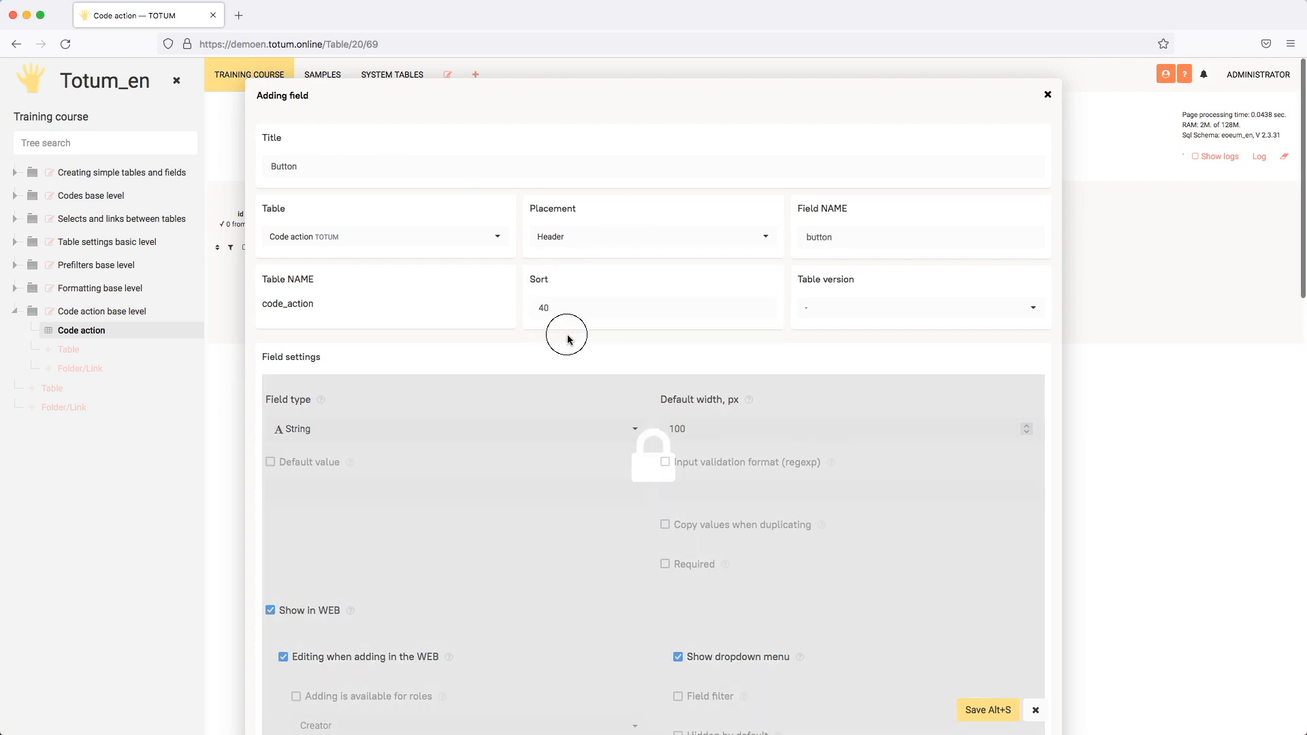
{"action": "left_click", "coordinate": [444, 429]}
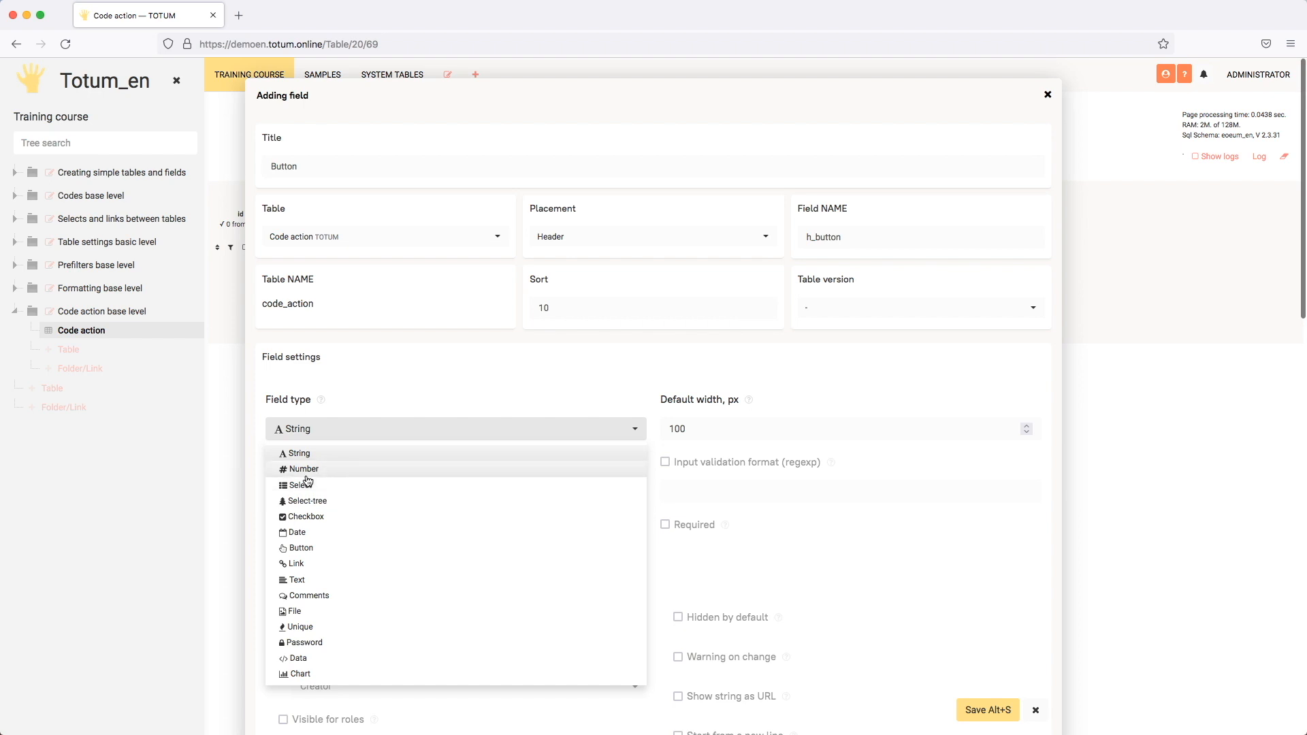
{"action": "left_click", "coordinate": [301, 549]}
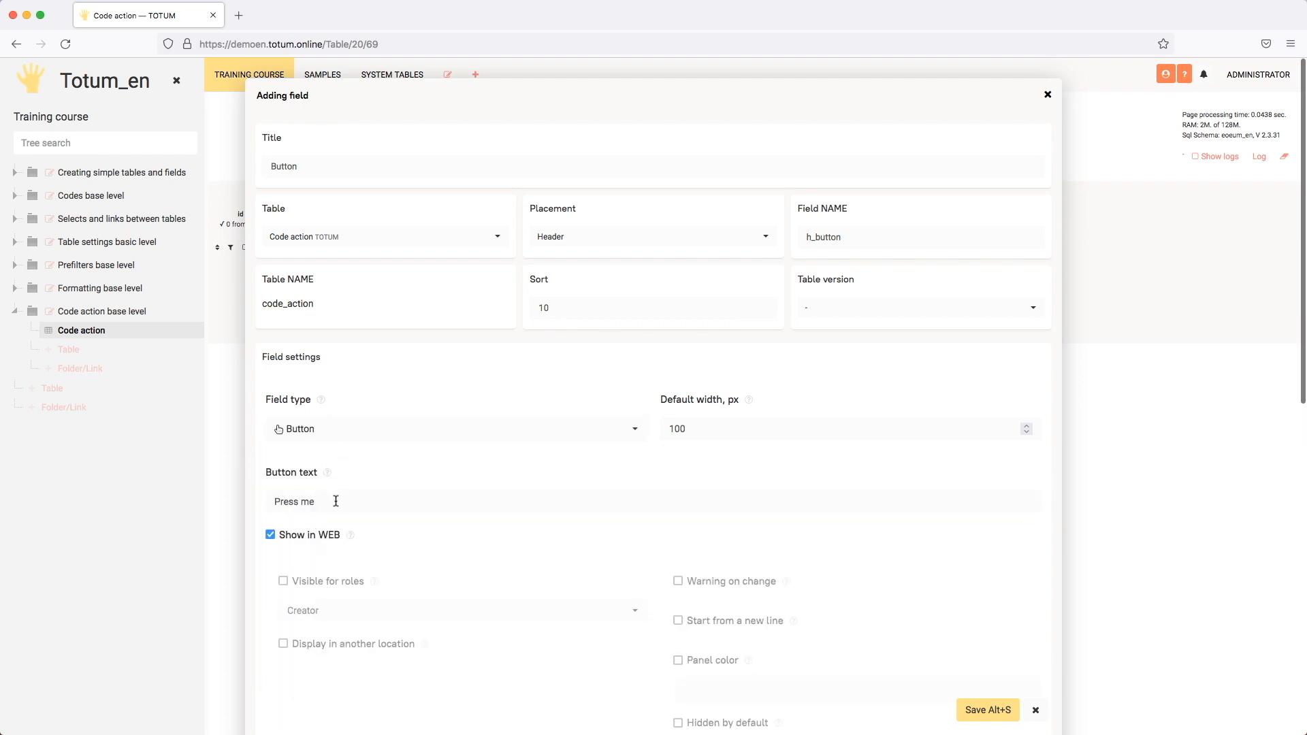
- Set the new field's button text to PRESS ME and save the field
{"action": "left_click_drag", "start_coordinate": [336, 501], "coordinate": [239, 505]}
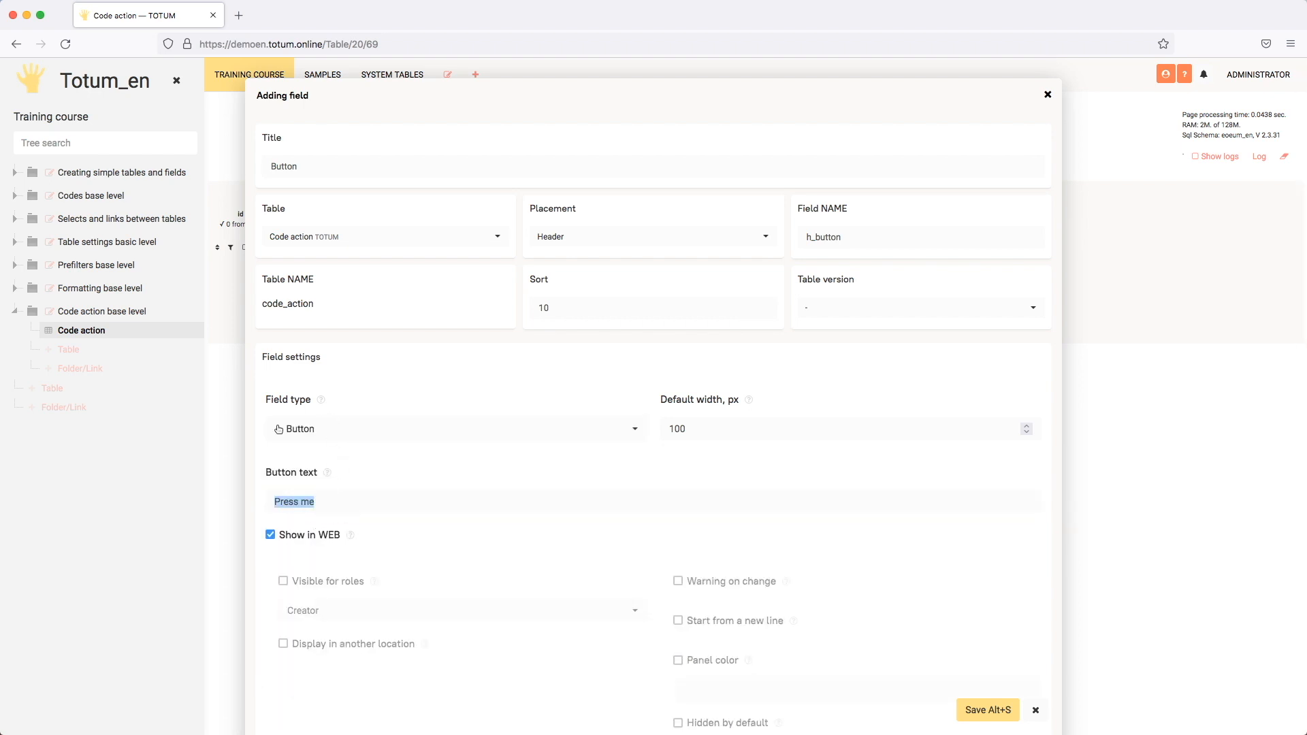
{"action": "type", "text": "PRESS ME"}
{"action": "left_click", "coordinate": [420, 473]}
{"action": "left_click", "coordinate": [984, 712]}
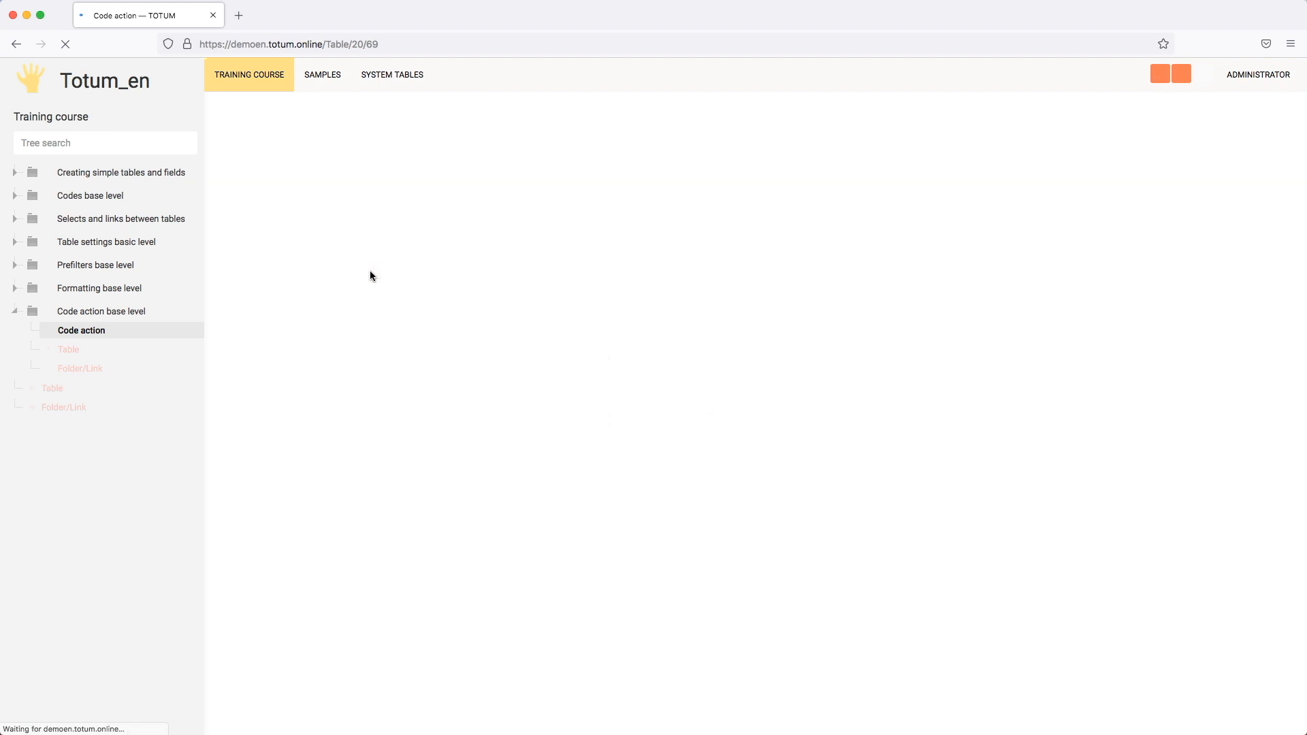
- Set the width of the Button field in the header to 300
{"action": "left_click", "coordinate": [317, 215]}
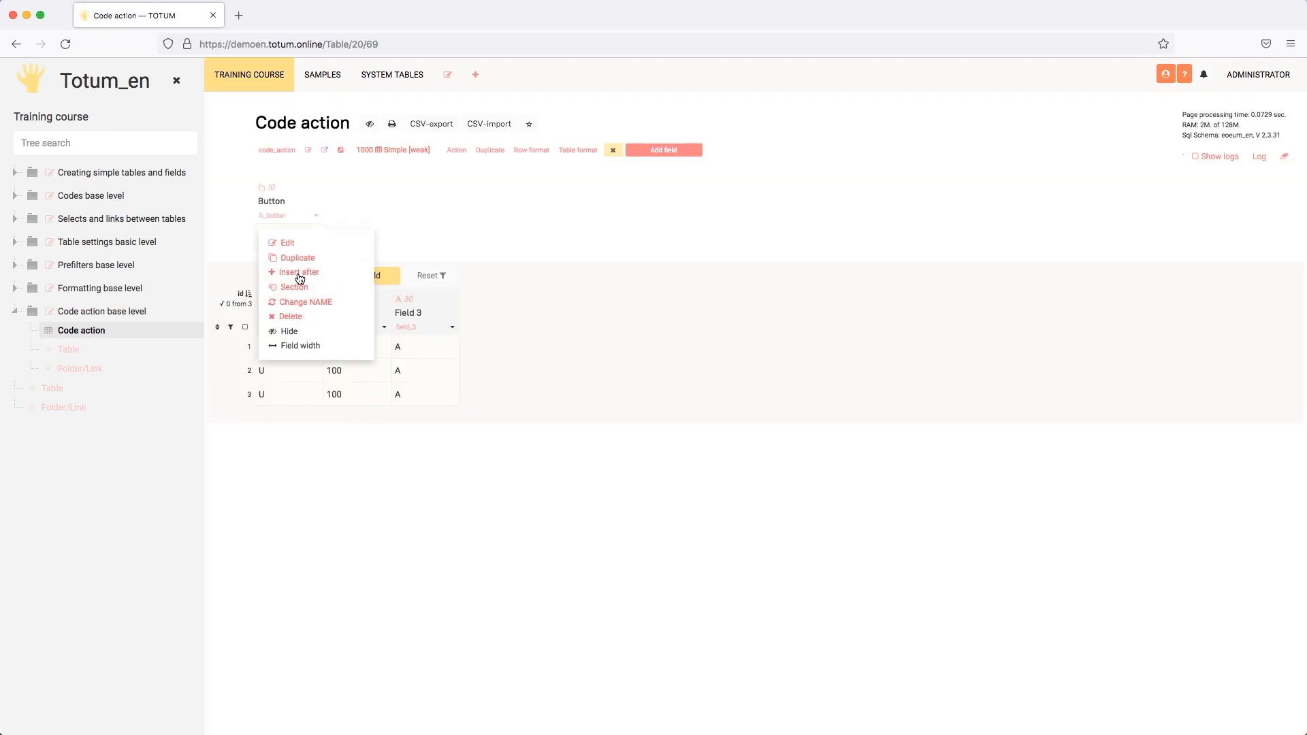
{"action": "left_click", "coordinate": [293, 346]}
{"action": "double_click", "coordinate": [531, 134]}
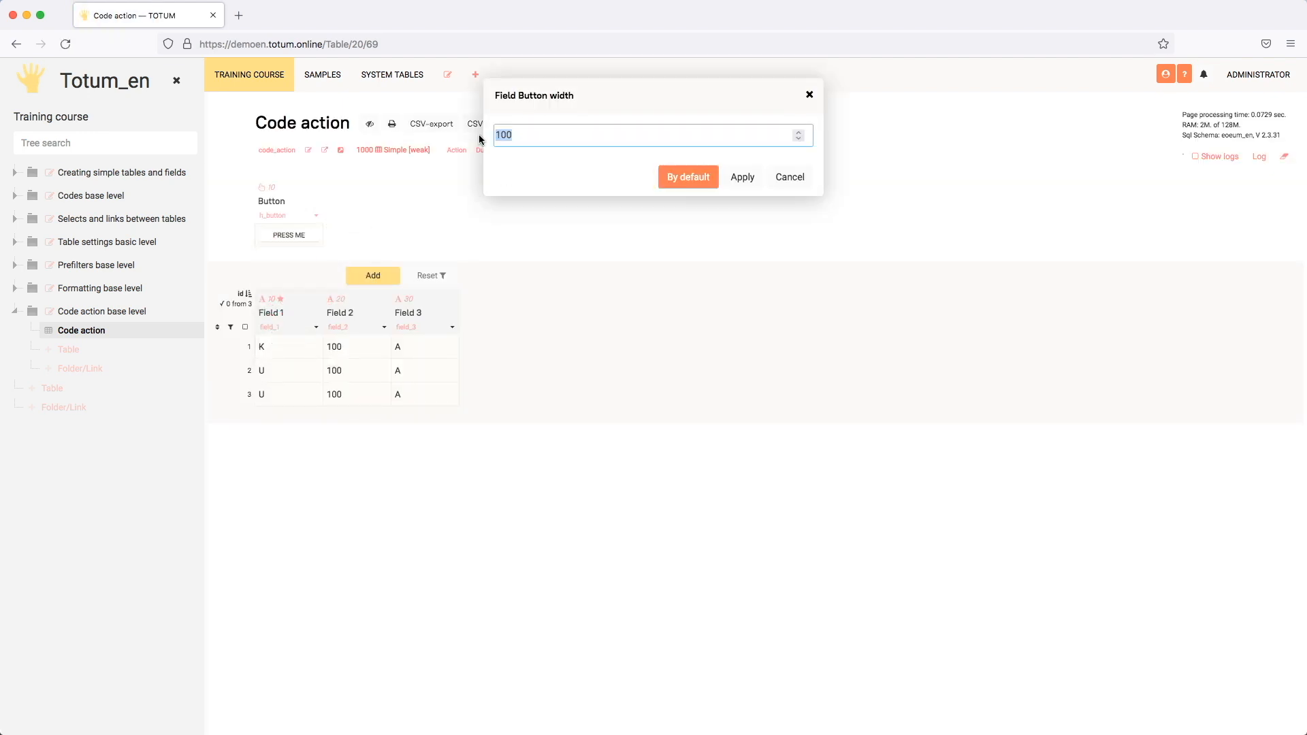
{"action": "type", "text": "300"}
{"action": "left_click", "coordinate": [677, 179]}
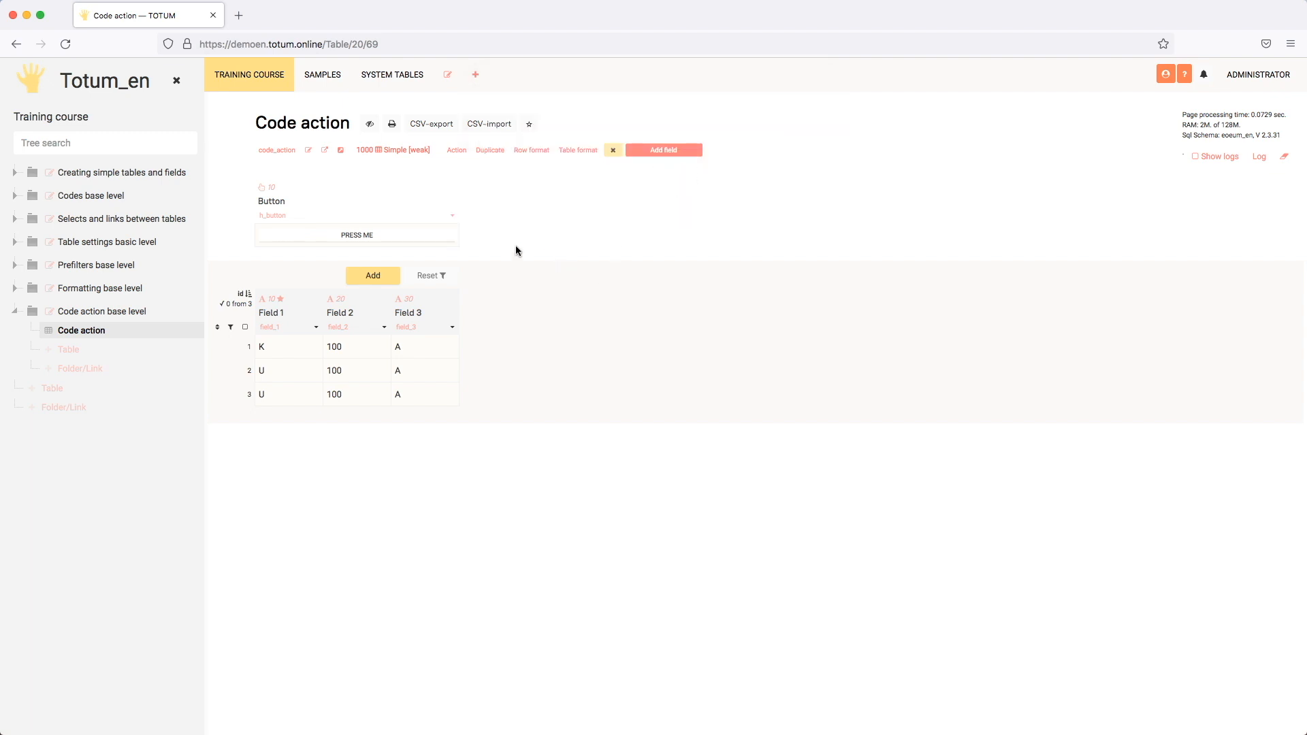
- Enable the Button field's action code and insert a set function with $#ntn as its table
{"action": "left_click", "coordinate": [458, 219]}
{"action": "scroll", "coordinate": [655, 427], "scroll_direction": "down", "scroll_amount": 10}
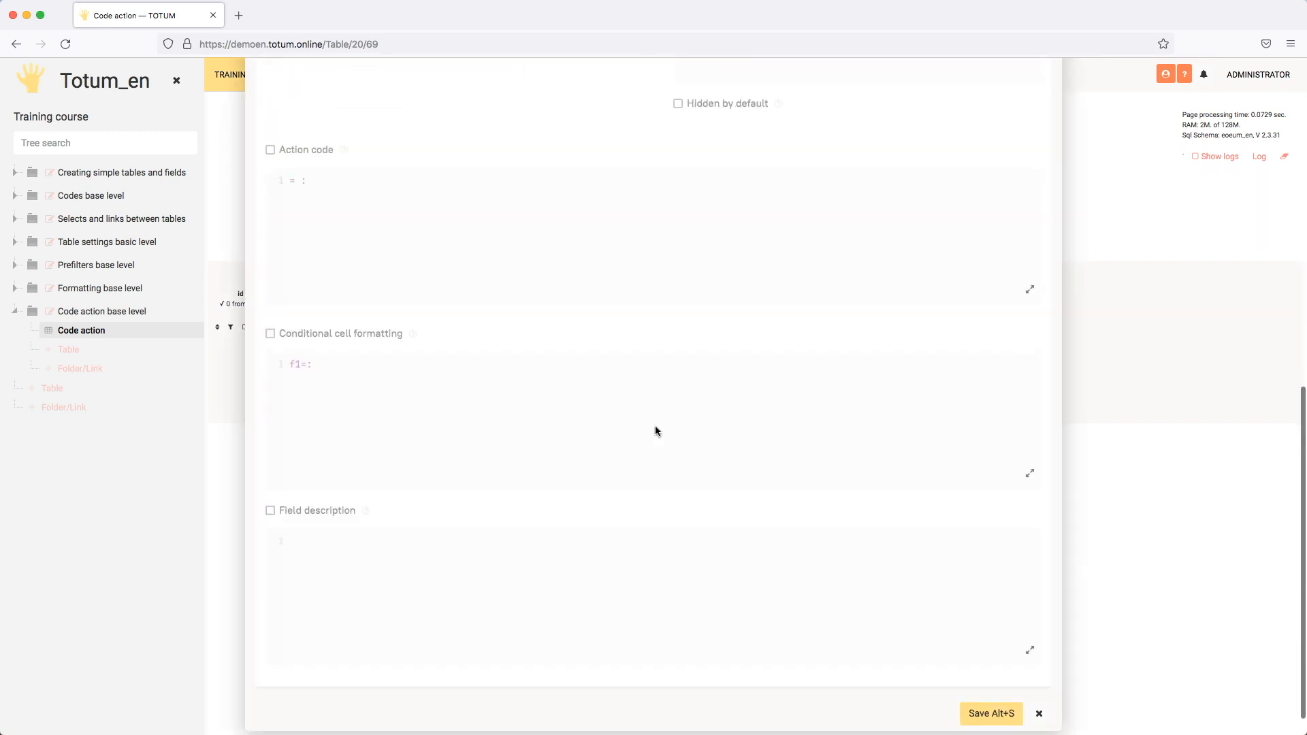
{"action": "scroll", "coordinate": [643, 428], "scroll_direction": "up", "scroll_amount": 2}
{"action": "left_click", "coordinate": [307, 340]}
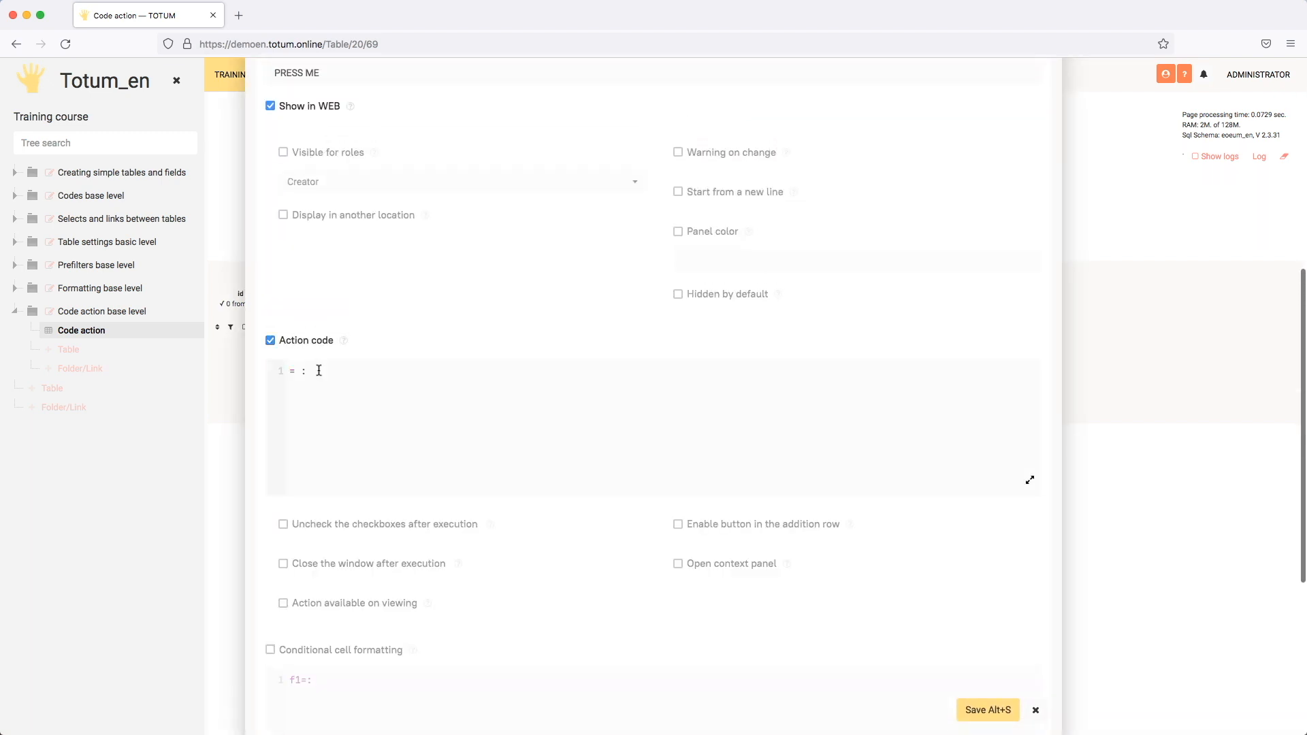
{"action": "left_click", "coordinate": [403, 373]}
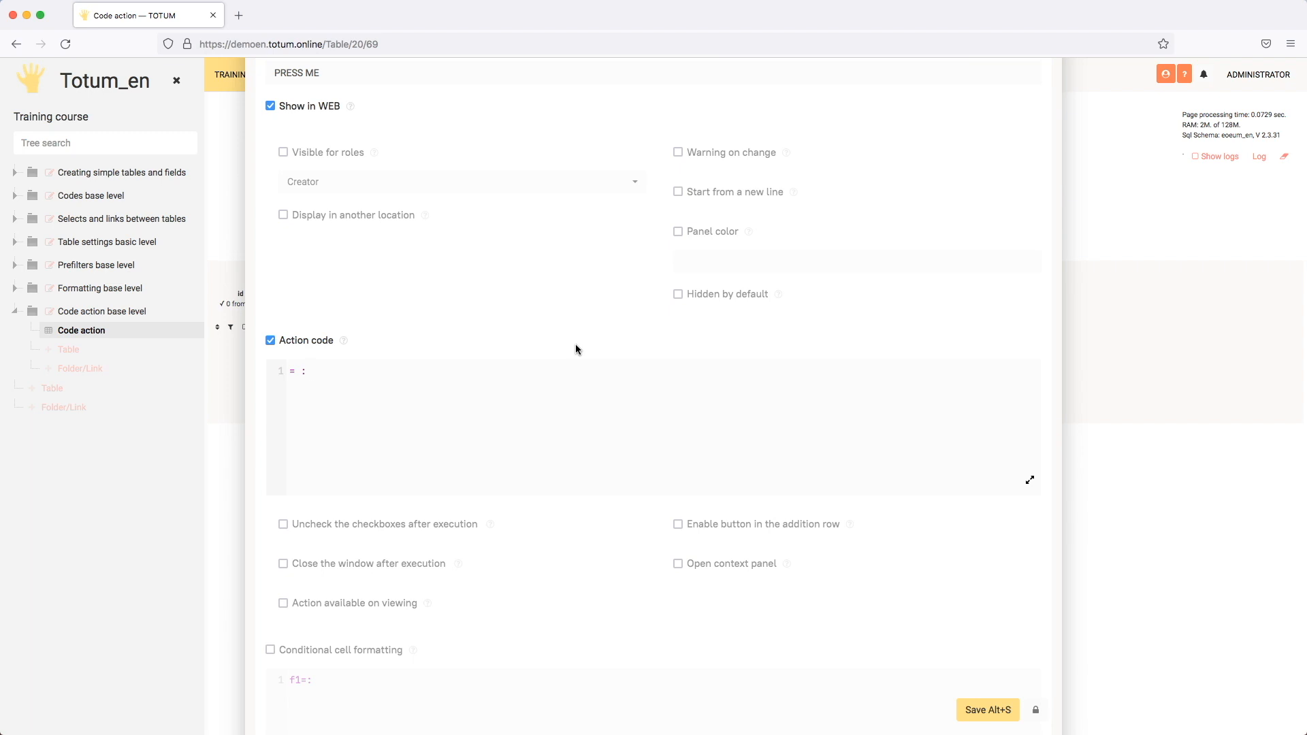
{"action": "type", "text": "se"}
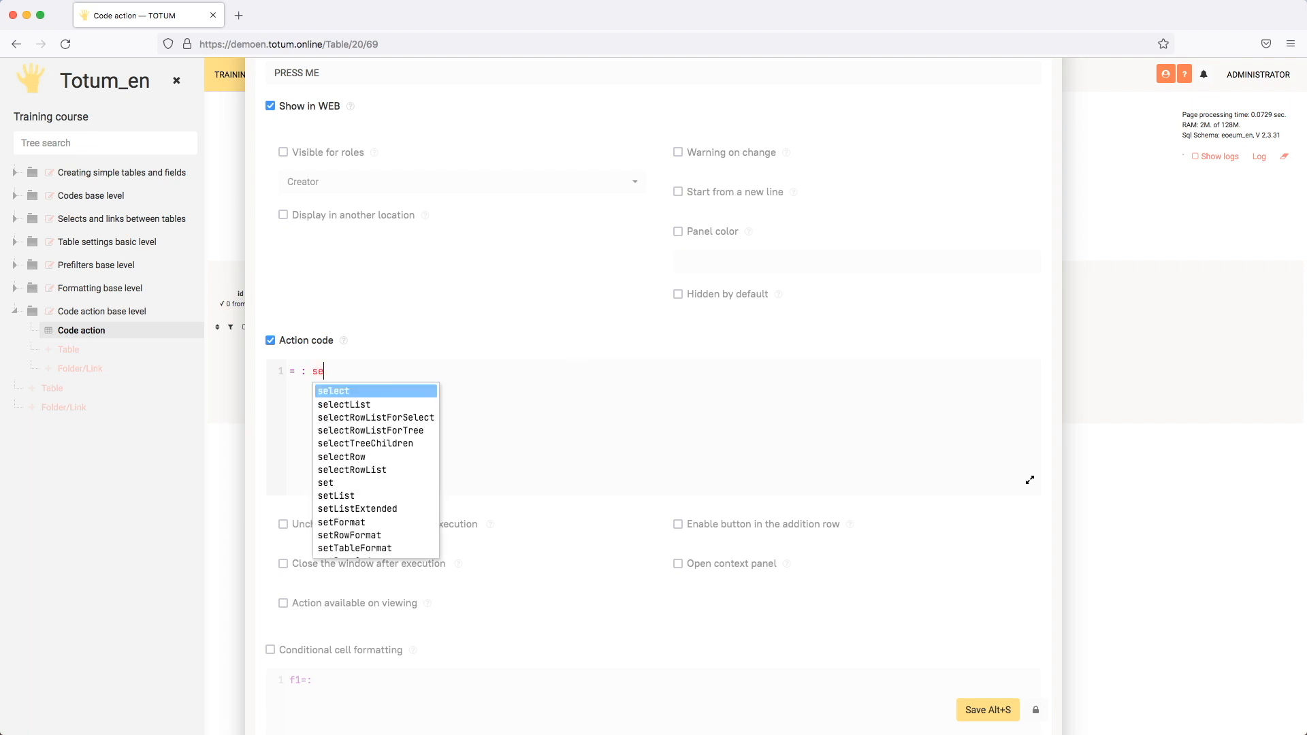
{"action": "type", "text": "t"}
{"action": "key", "text": "Return"}
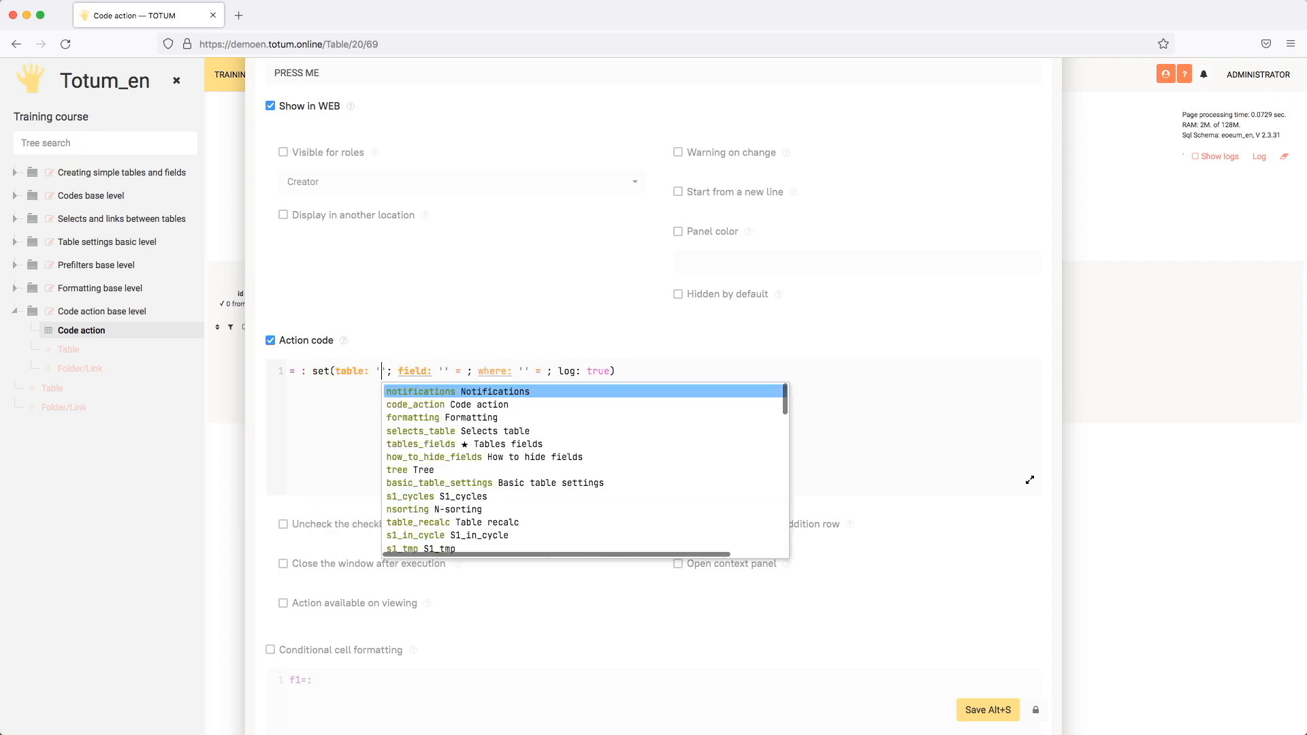
{"action": "key", "text": "BackSpace"}
{"action": "key", "text": "BackSpace"}
{"action": "type", "text": "$#ntn"}
{"action": "key", "text": "Return"}
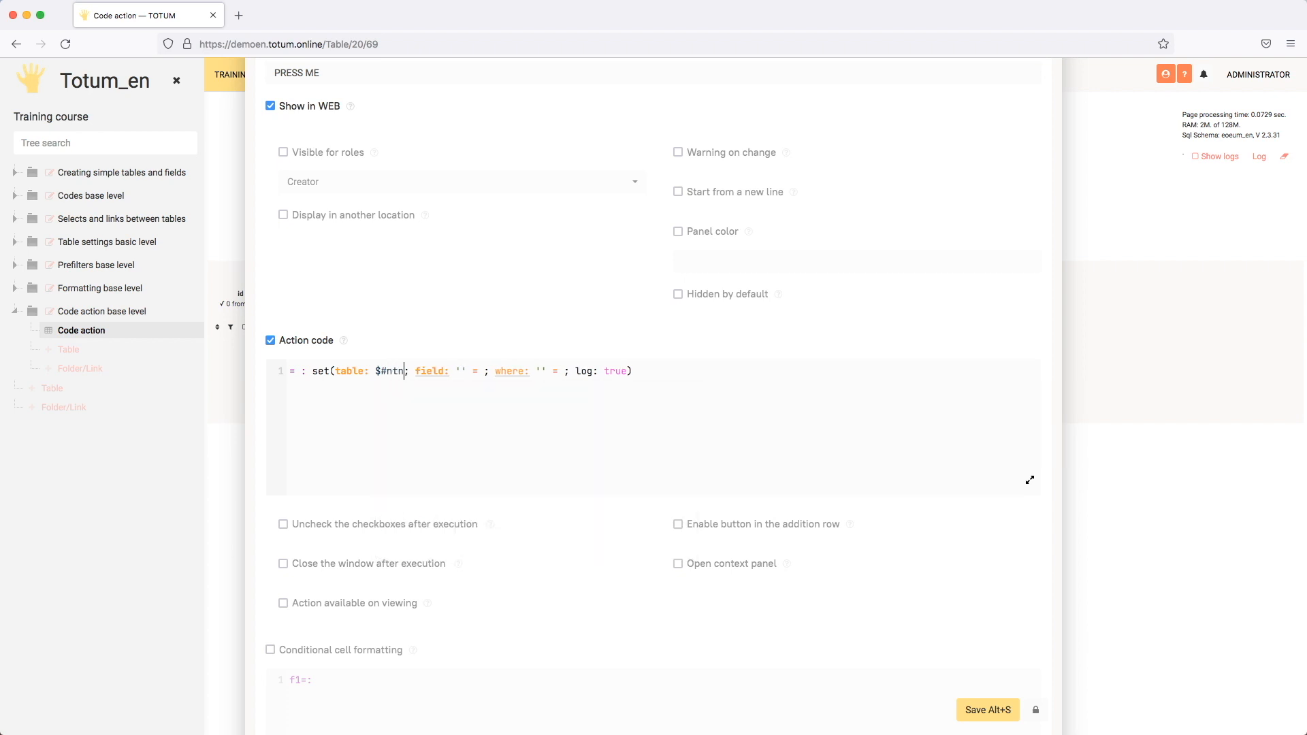
- Make the button's set function write "B" to 'field_3'
{"action": "key", "text": "Tab"}
{"action": "key", "text": "Down"}
{"action": "key", "text": "Down"}
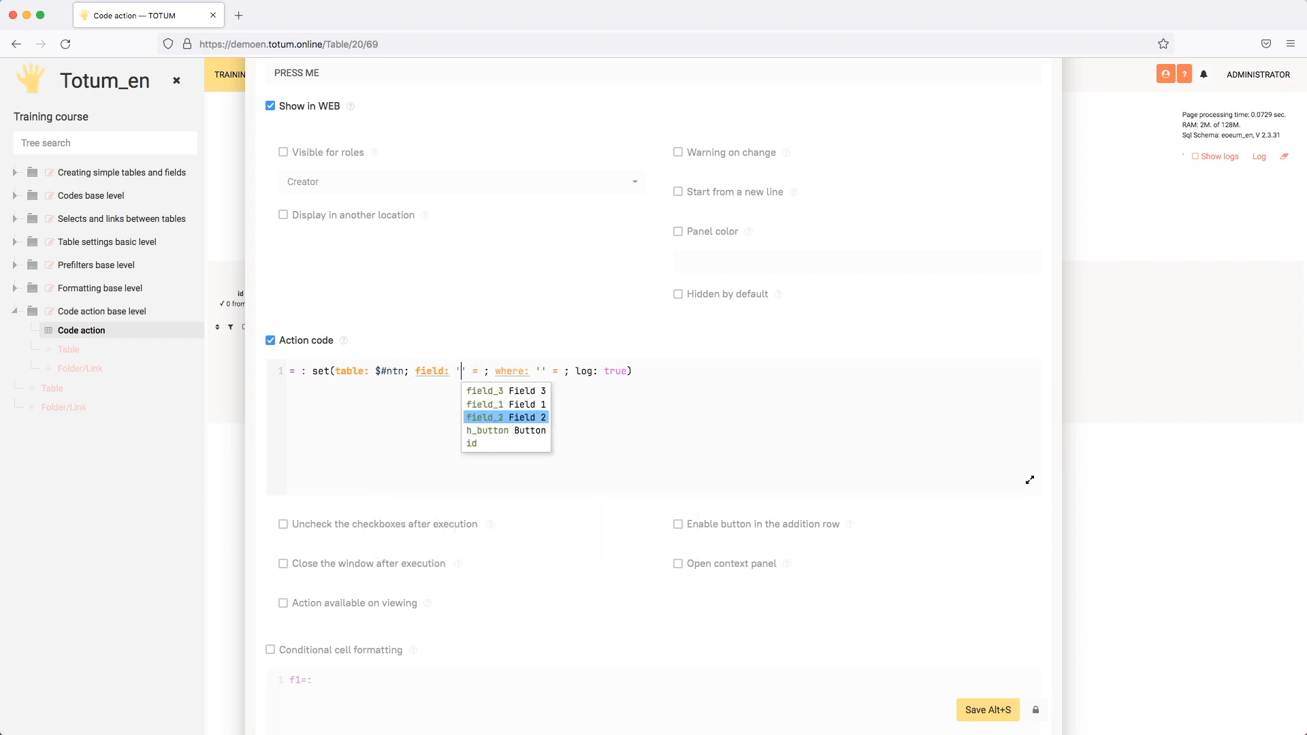
{"action": "key", "text": "Up"}
{"action": "key", "text": "Up"}
{"action": "key", "text": "Return"}
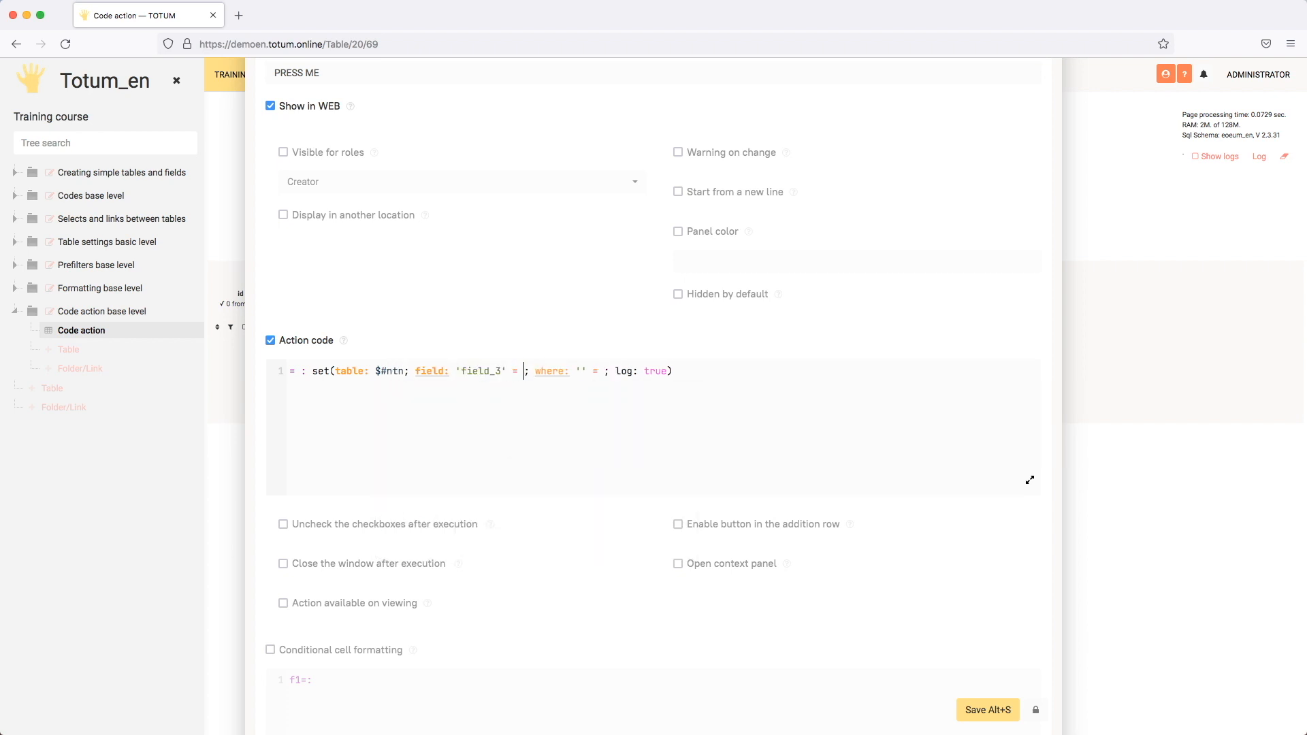
{"action": "type", "text": "\"B"}
{"action": "key", "text": "Tab"}
{"action": "key", "text": "Left"}
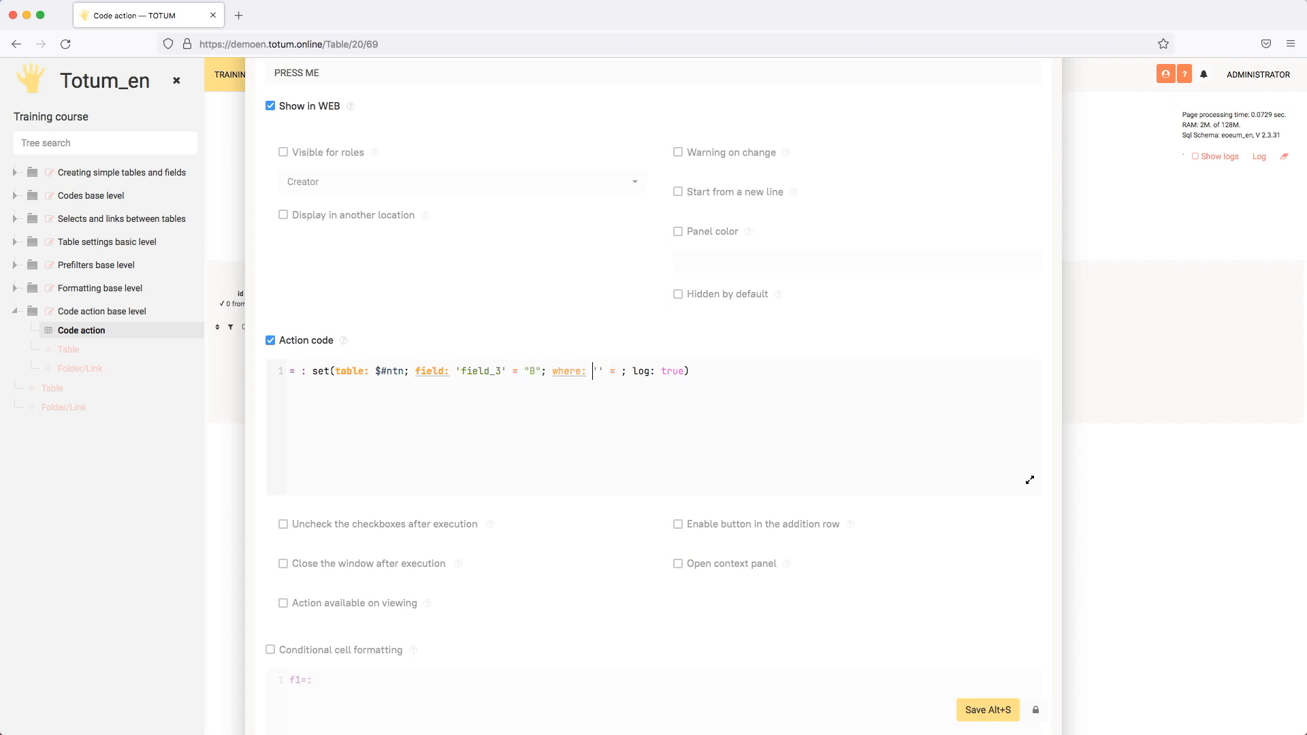
- Complete the set function's where condition as 'id' != 0 and save the Button field
{"action": "left_click", "coordinate": [600, 373]}
{"action": "type", "text": "id"}
{"action": "type", "text": "0"}
{"action": "left_click_drag", "start_coordinate": [575, 370], "coordinate": [615, 370]}
{"action": "left_click", "coordinate": [629, 371]}
{"action": "left_click", "coordinate": [988, 710]}
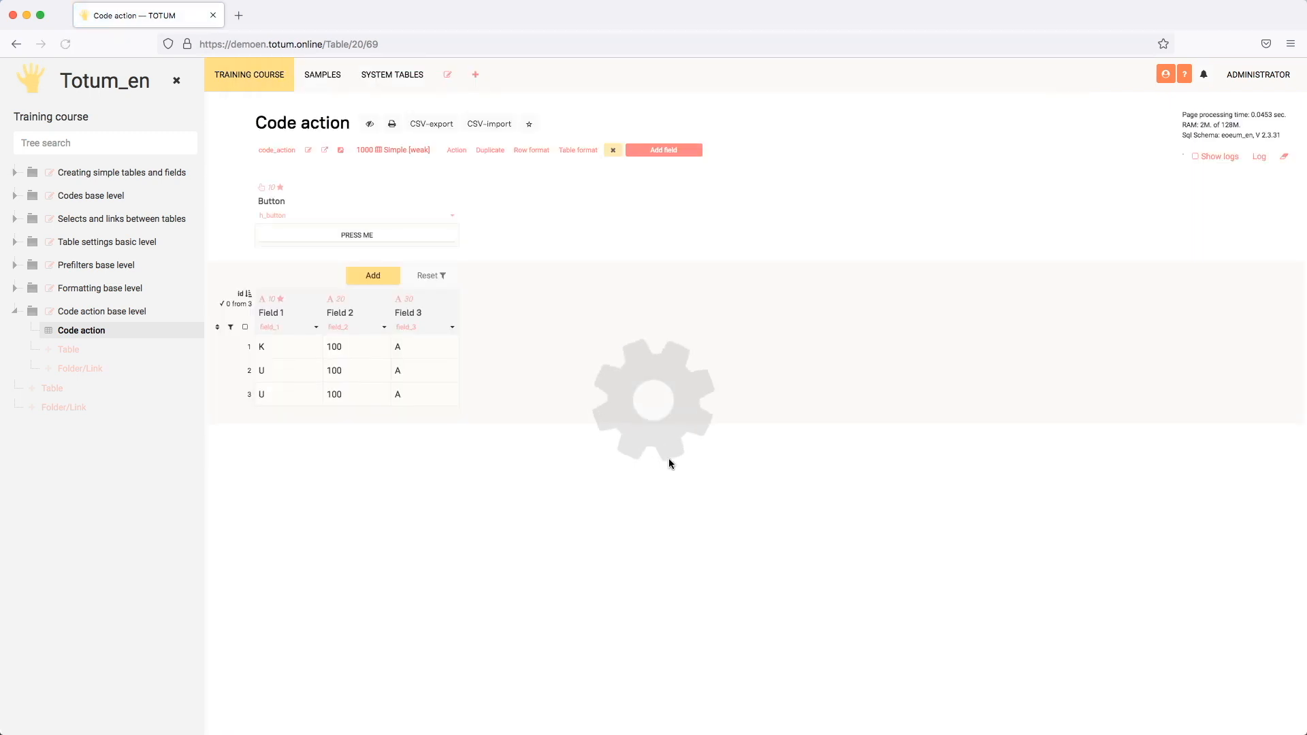
- Run the PRESS ME button with the set code and check Field 3 in row 1
{"action": "left_click", "coordinate": [410, 242]}
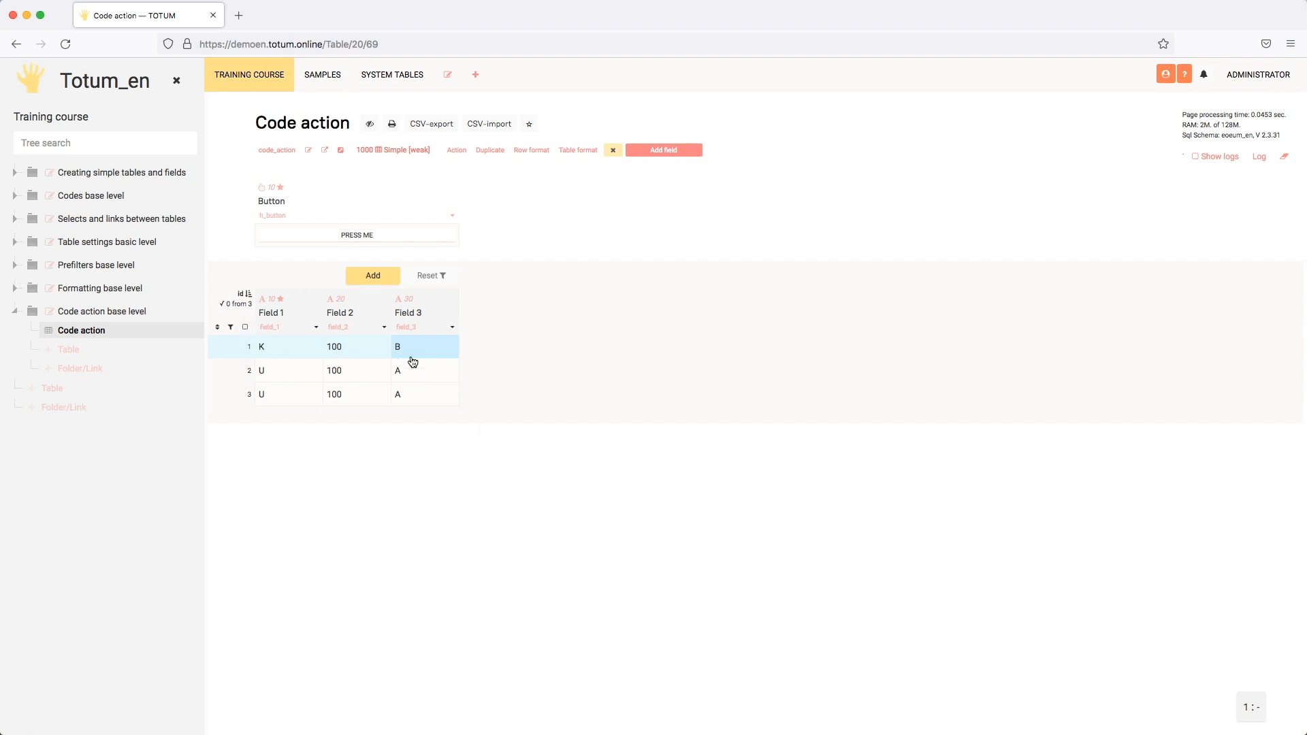
{"action": "left_click", "coordinate": [421, 350]}
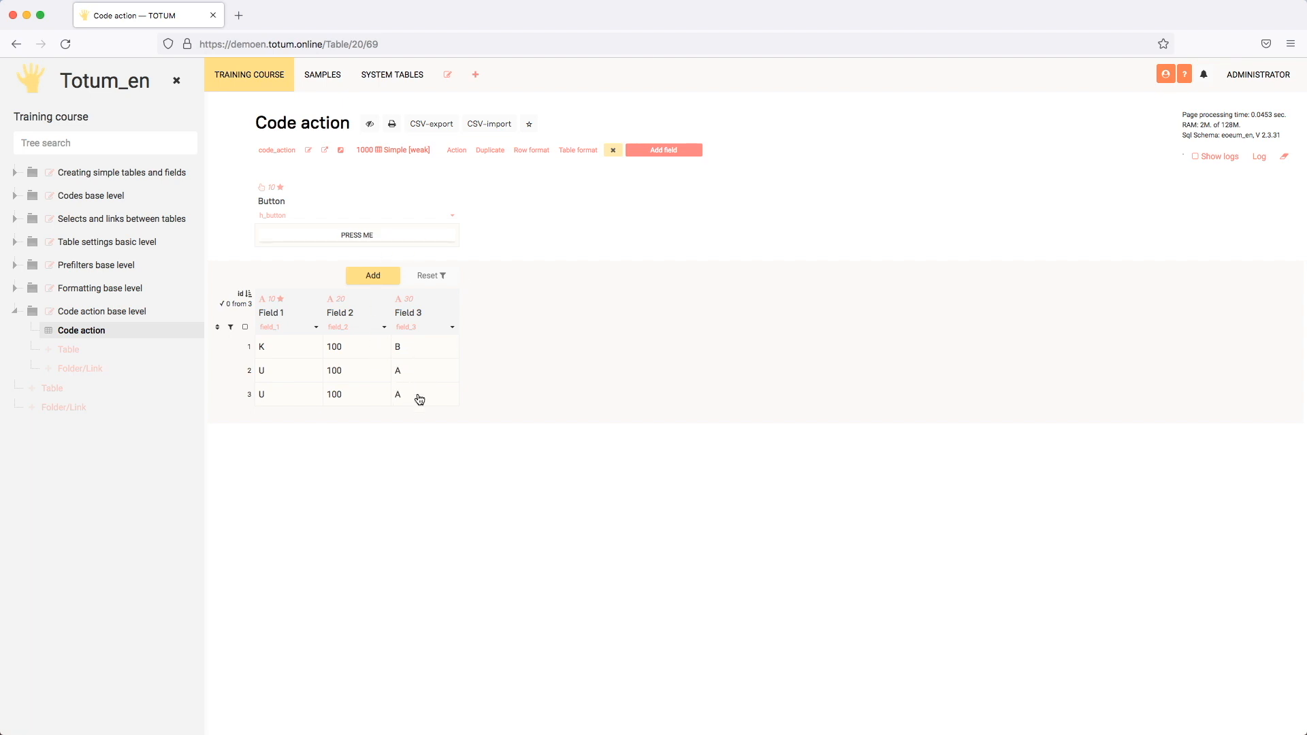
- Change the function in the Button field's action code from set to setList and save the field
{"action": "left_click", "coordinate": [454, 216], "text": "alt"}
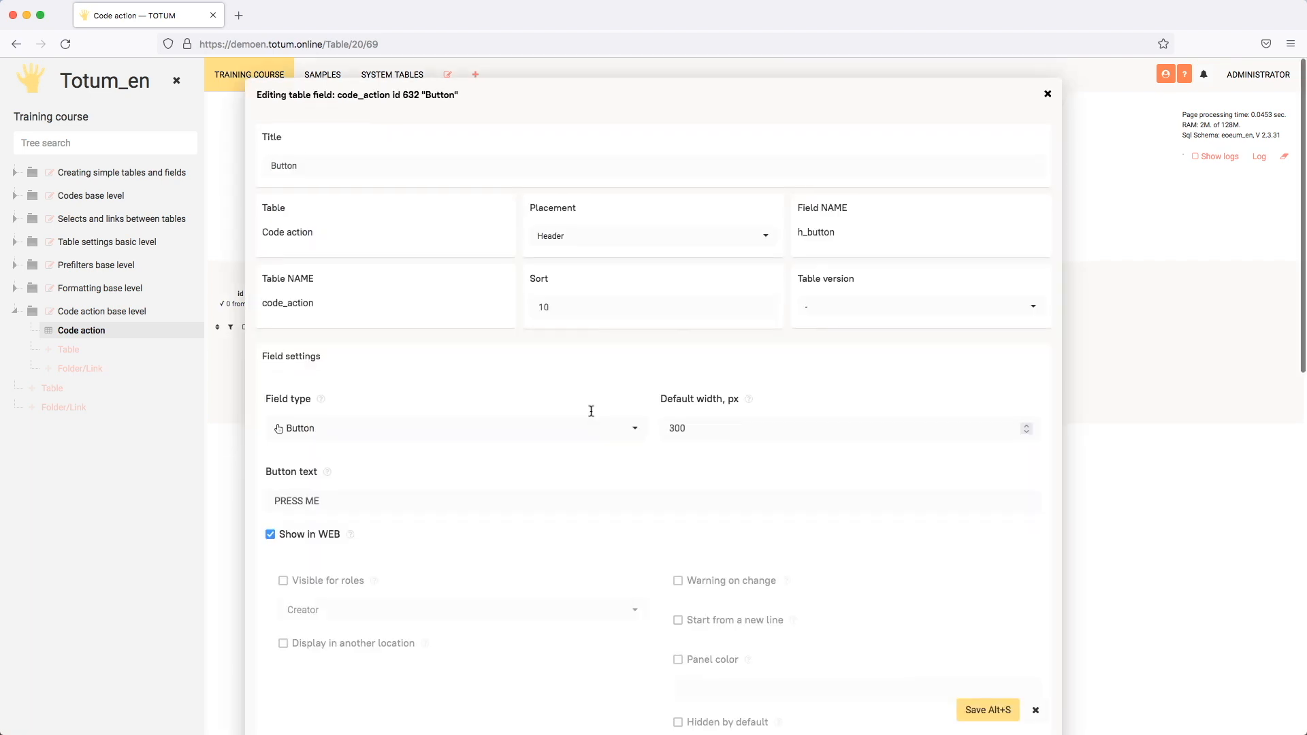
{"action": "scroll", "coordinate": [591, 412], "scroll_direction": "down", "scroll_amount": 7}
{"action": "left_click", "coordinate": [330, 313]}
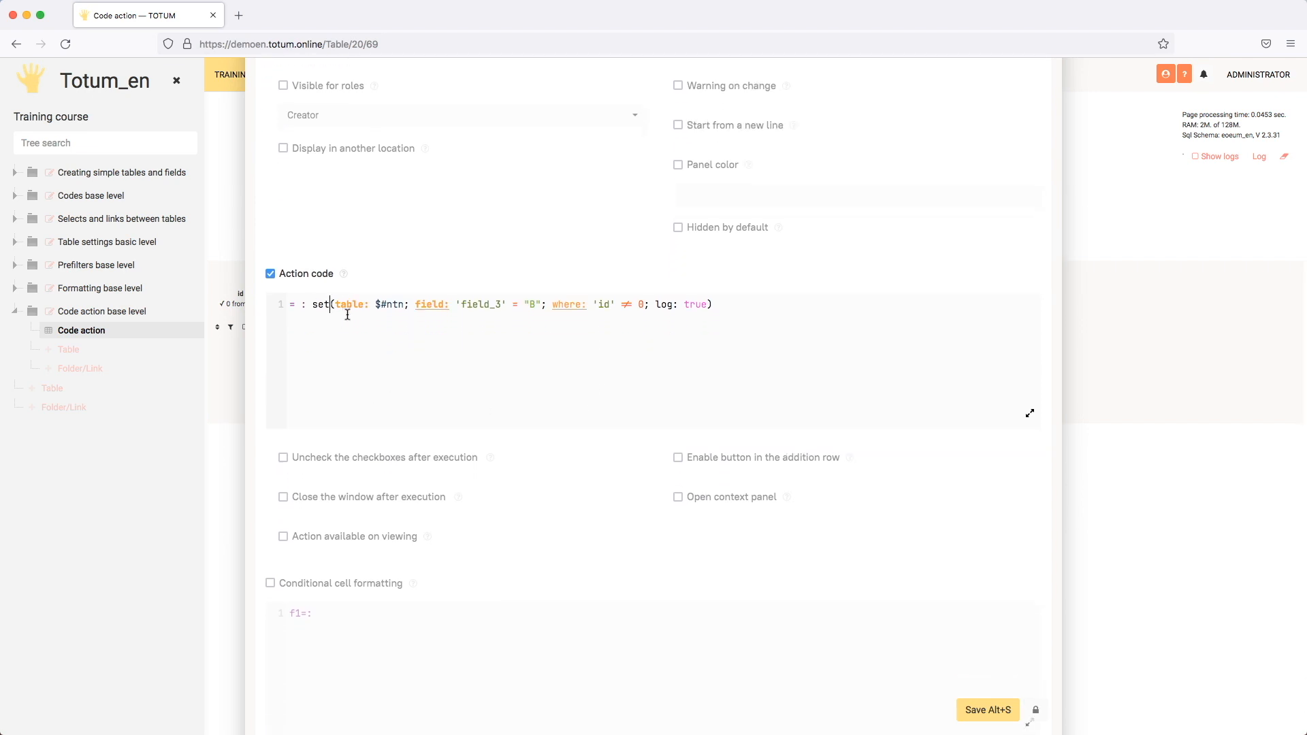
{"action": "type", "text": "L"}
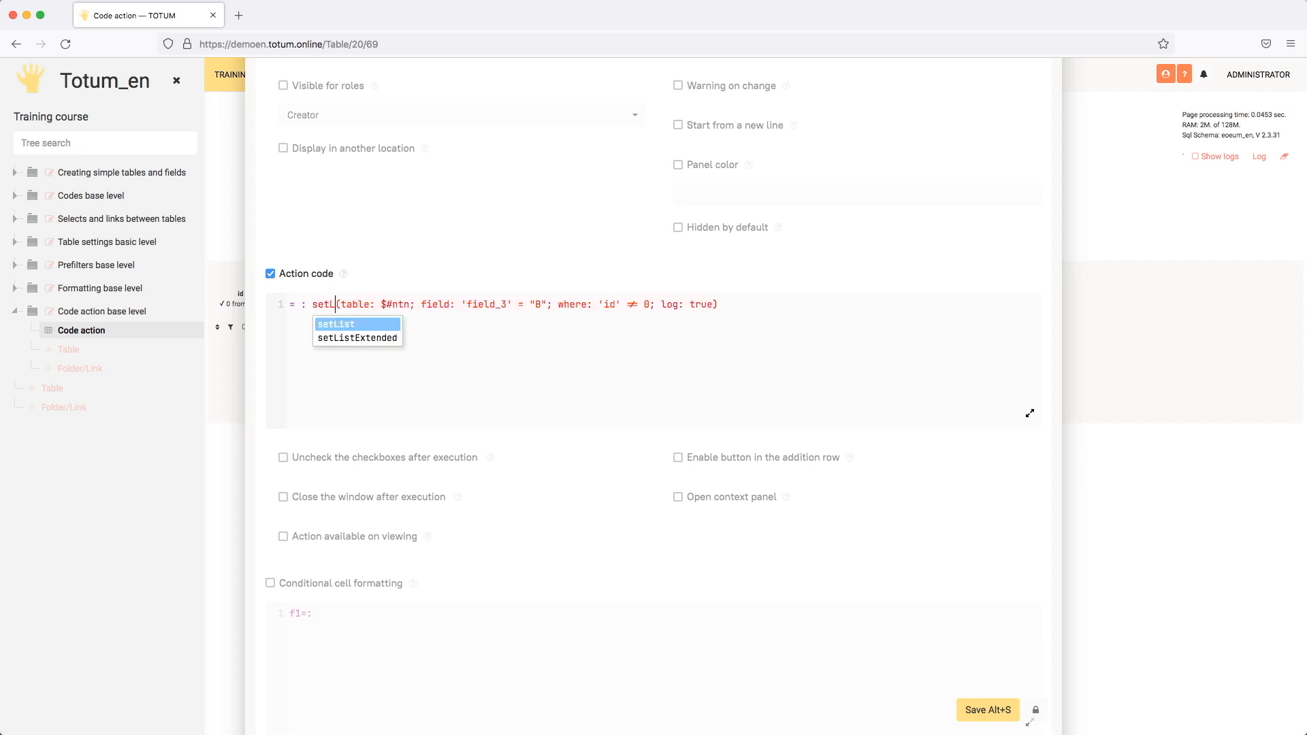
{"action": "key", "text": "Return"}
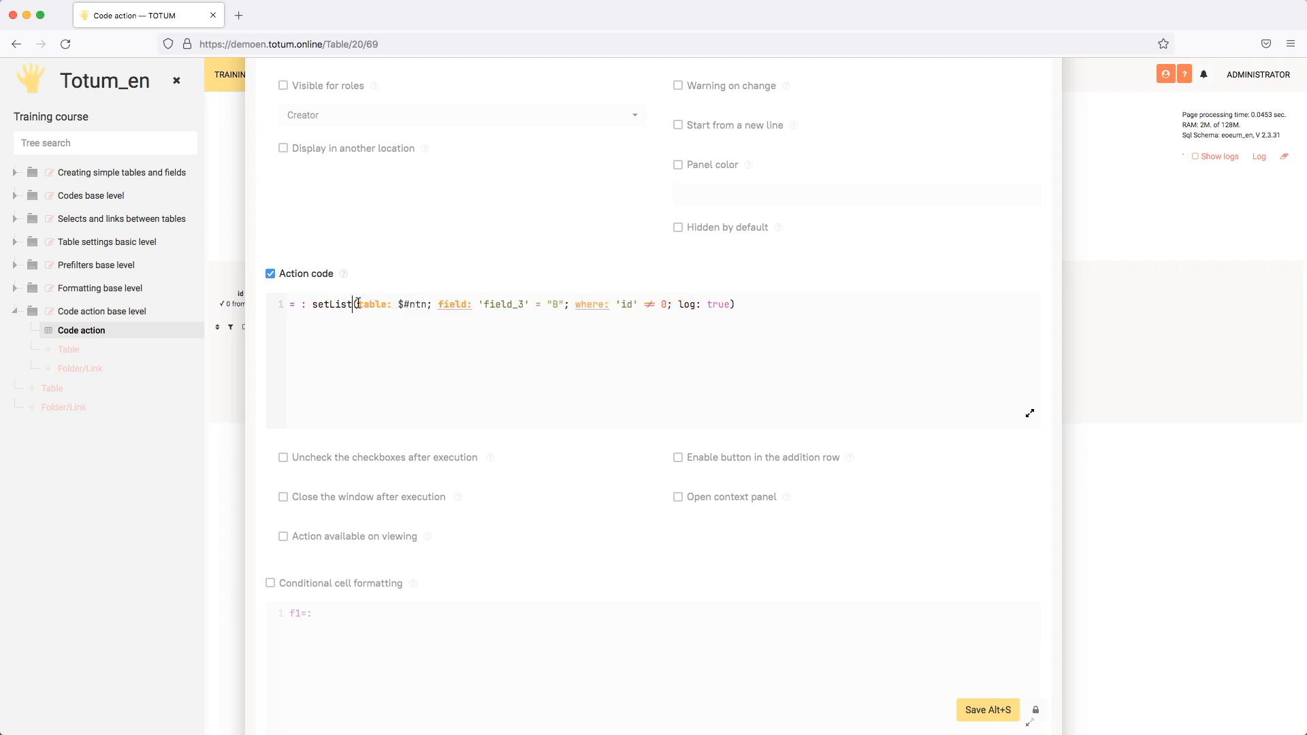
{"action": "left_click_drag", "start_coordinate": [581, 304], "coordinate": [656, 305]}
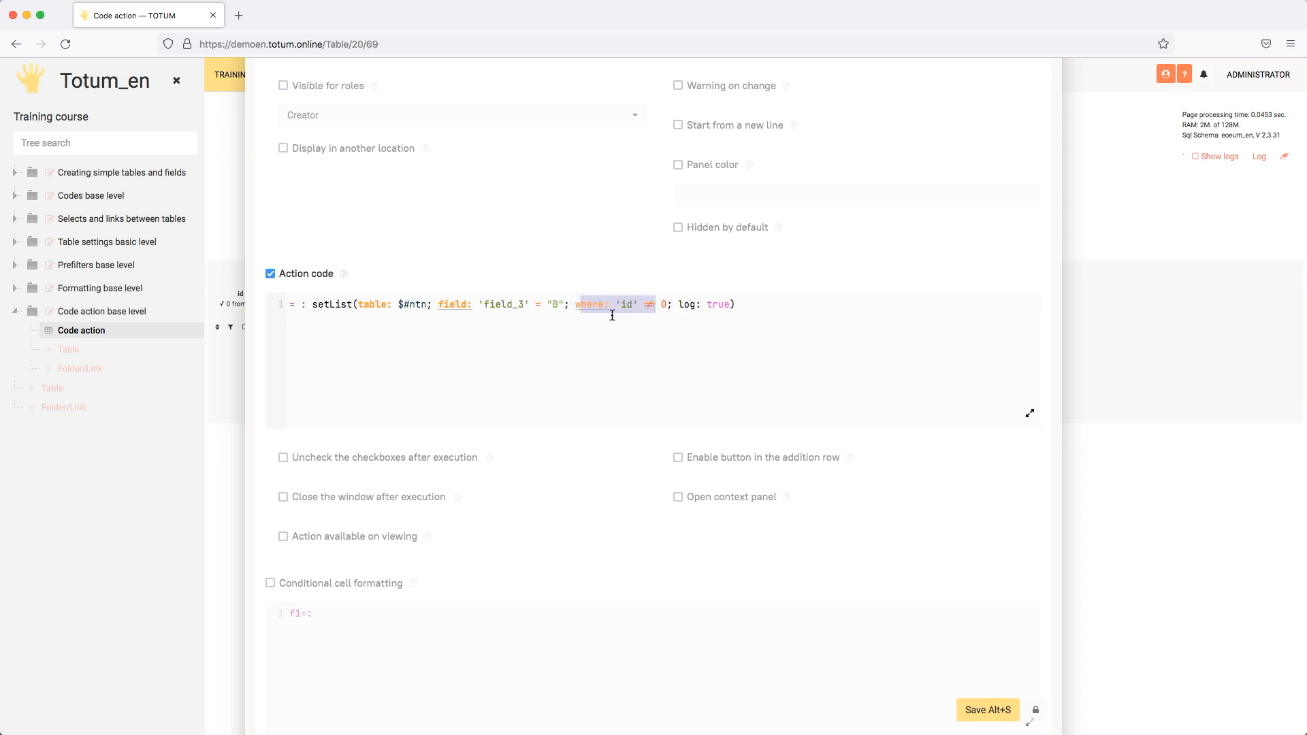
{"action": "left_click", "coordinate": [593, 304]}
{"action": "left_click", "coordinate": [984, 711]}
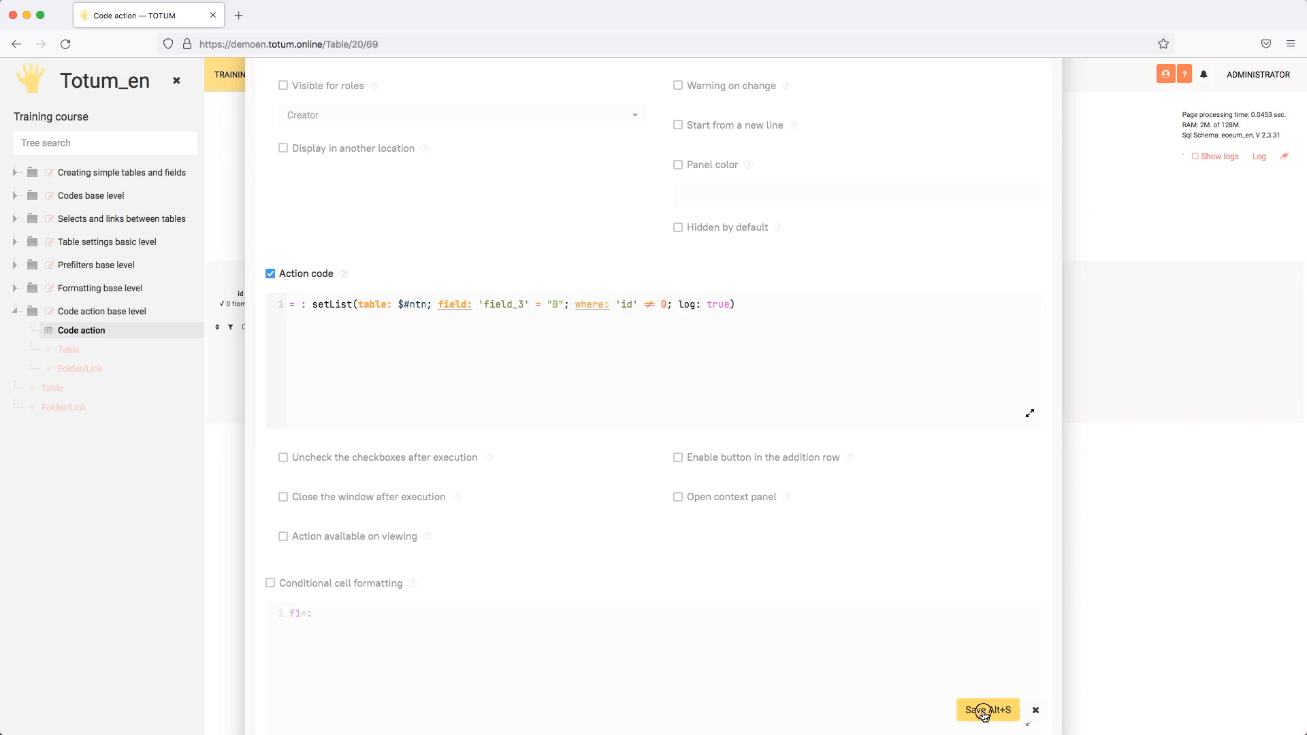
- Run the PRESS ME button with the setList code and check Field 3 in all three rows
{"action": "left_click", "coordinate": [404, 238]}
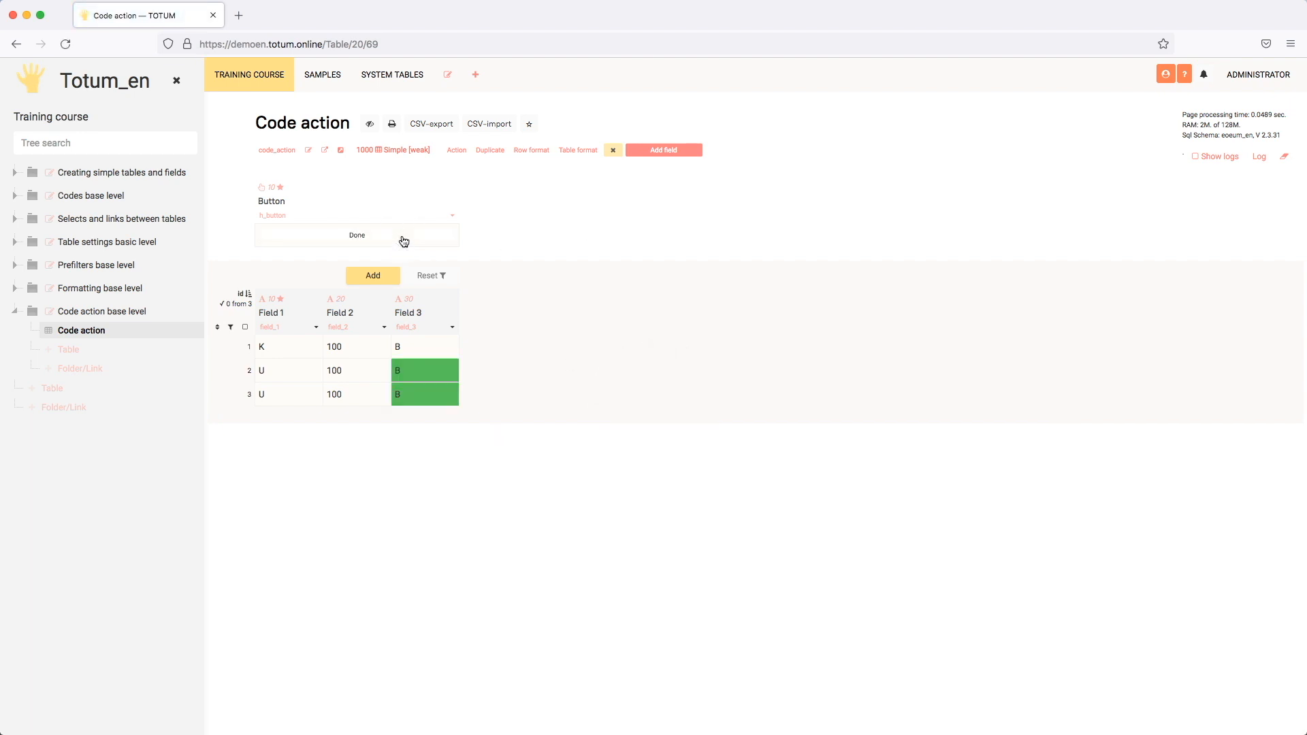
{"action": "left_click", "coordinate": [419, 353]}
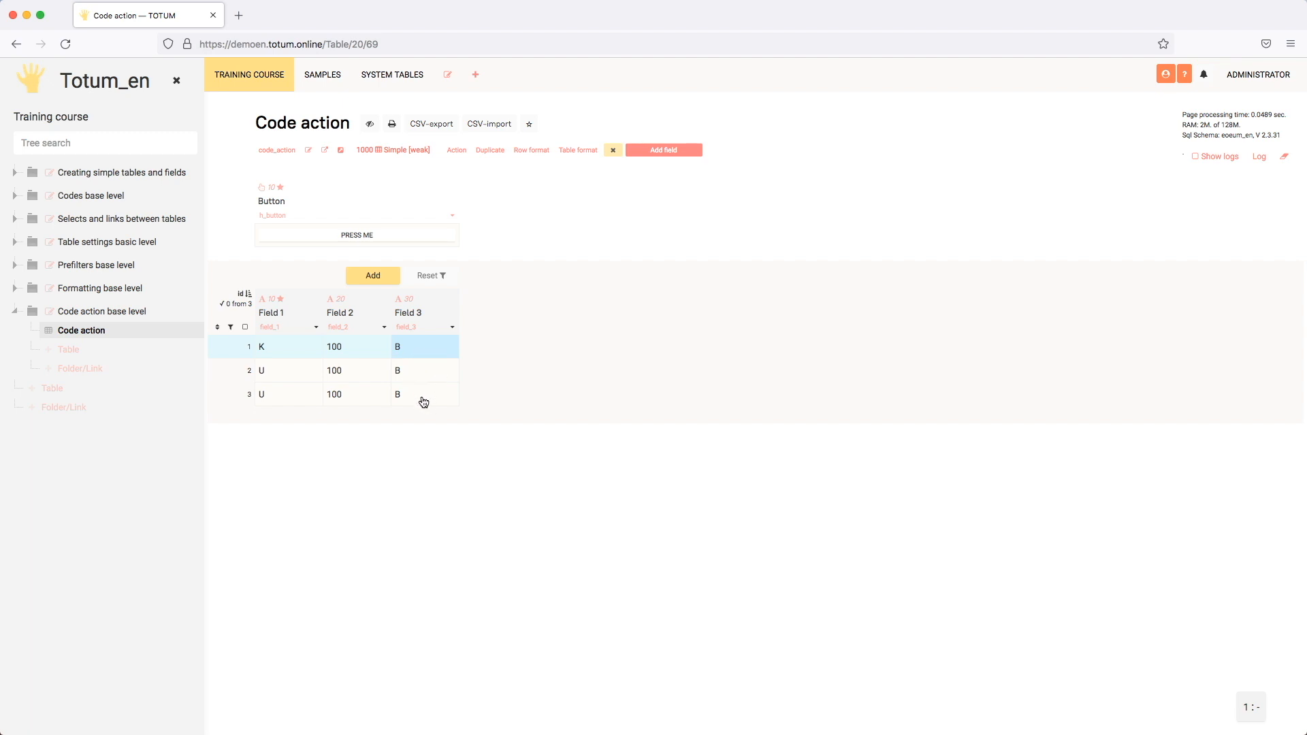
{"action": "key", "text": "Down"}
{"action": "key", "text": "Down"}
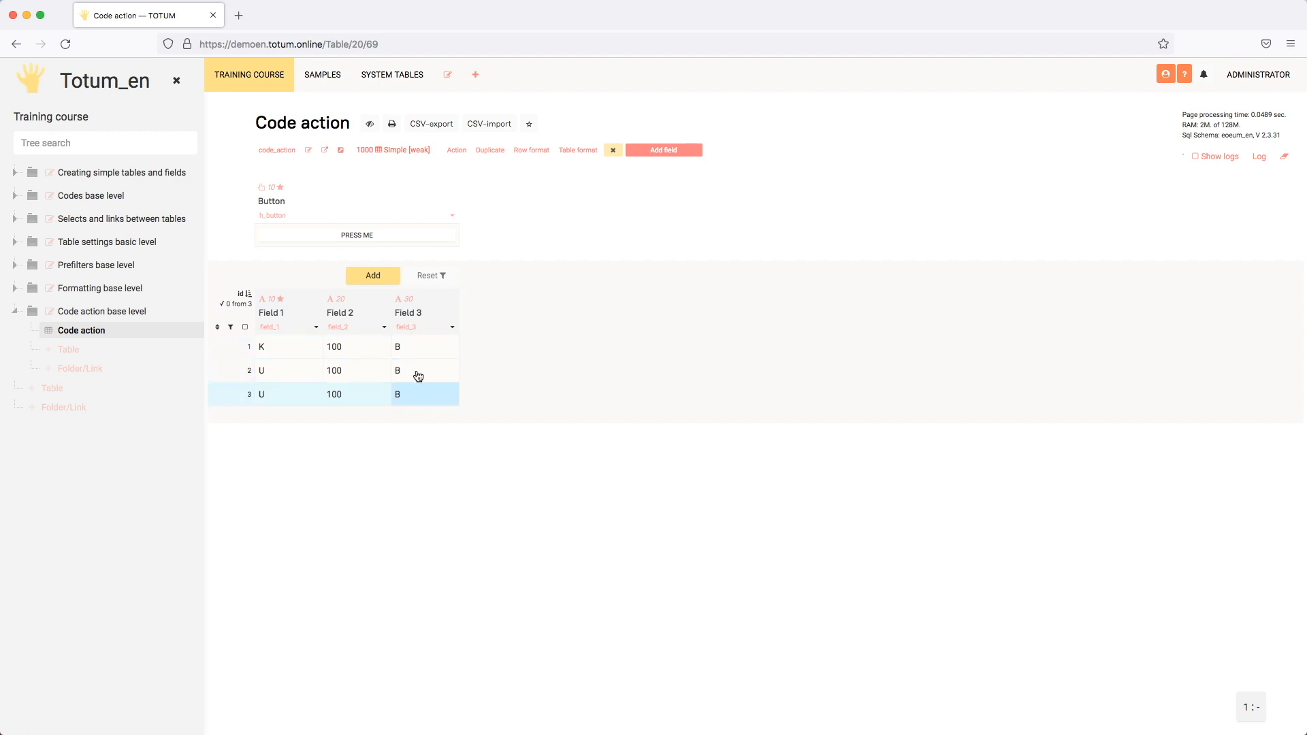